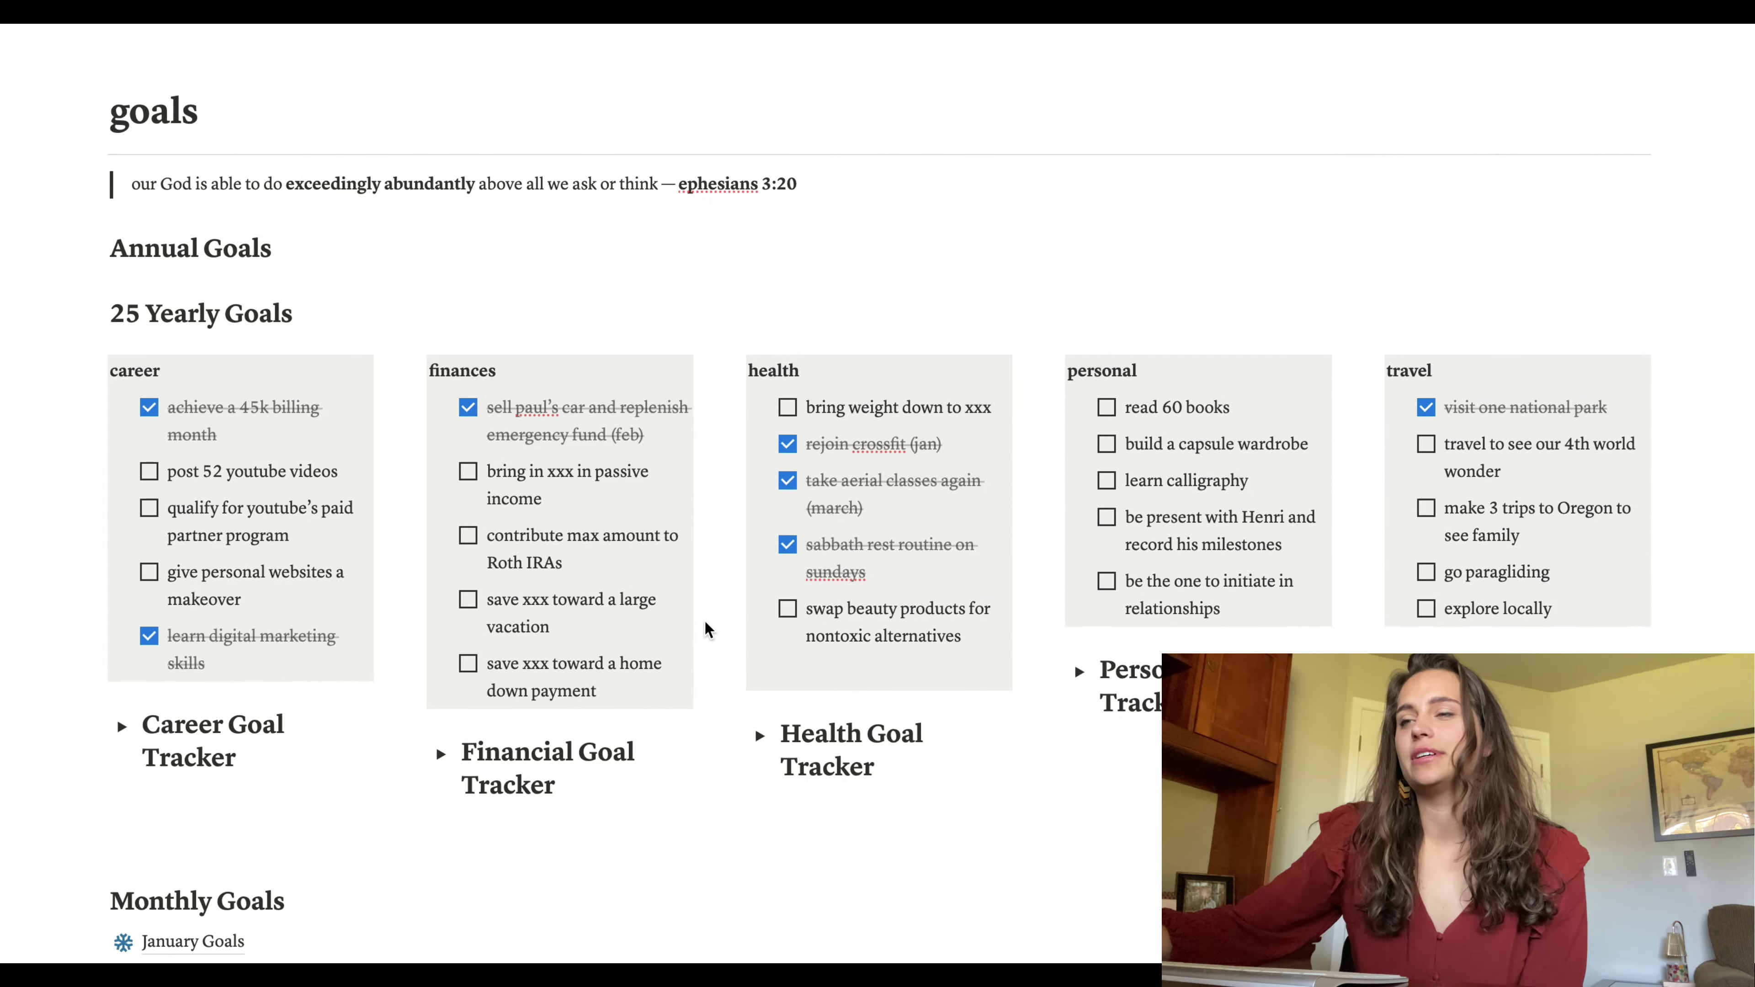
pyautogui.scroll(1, 704, 627)
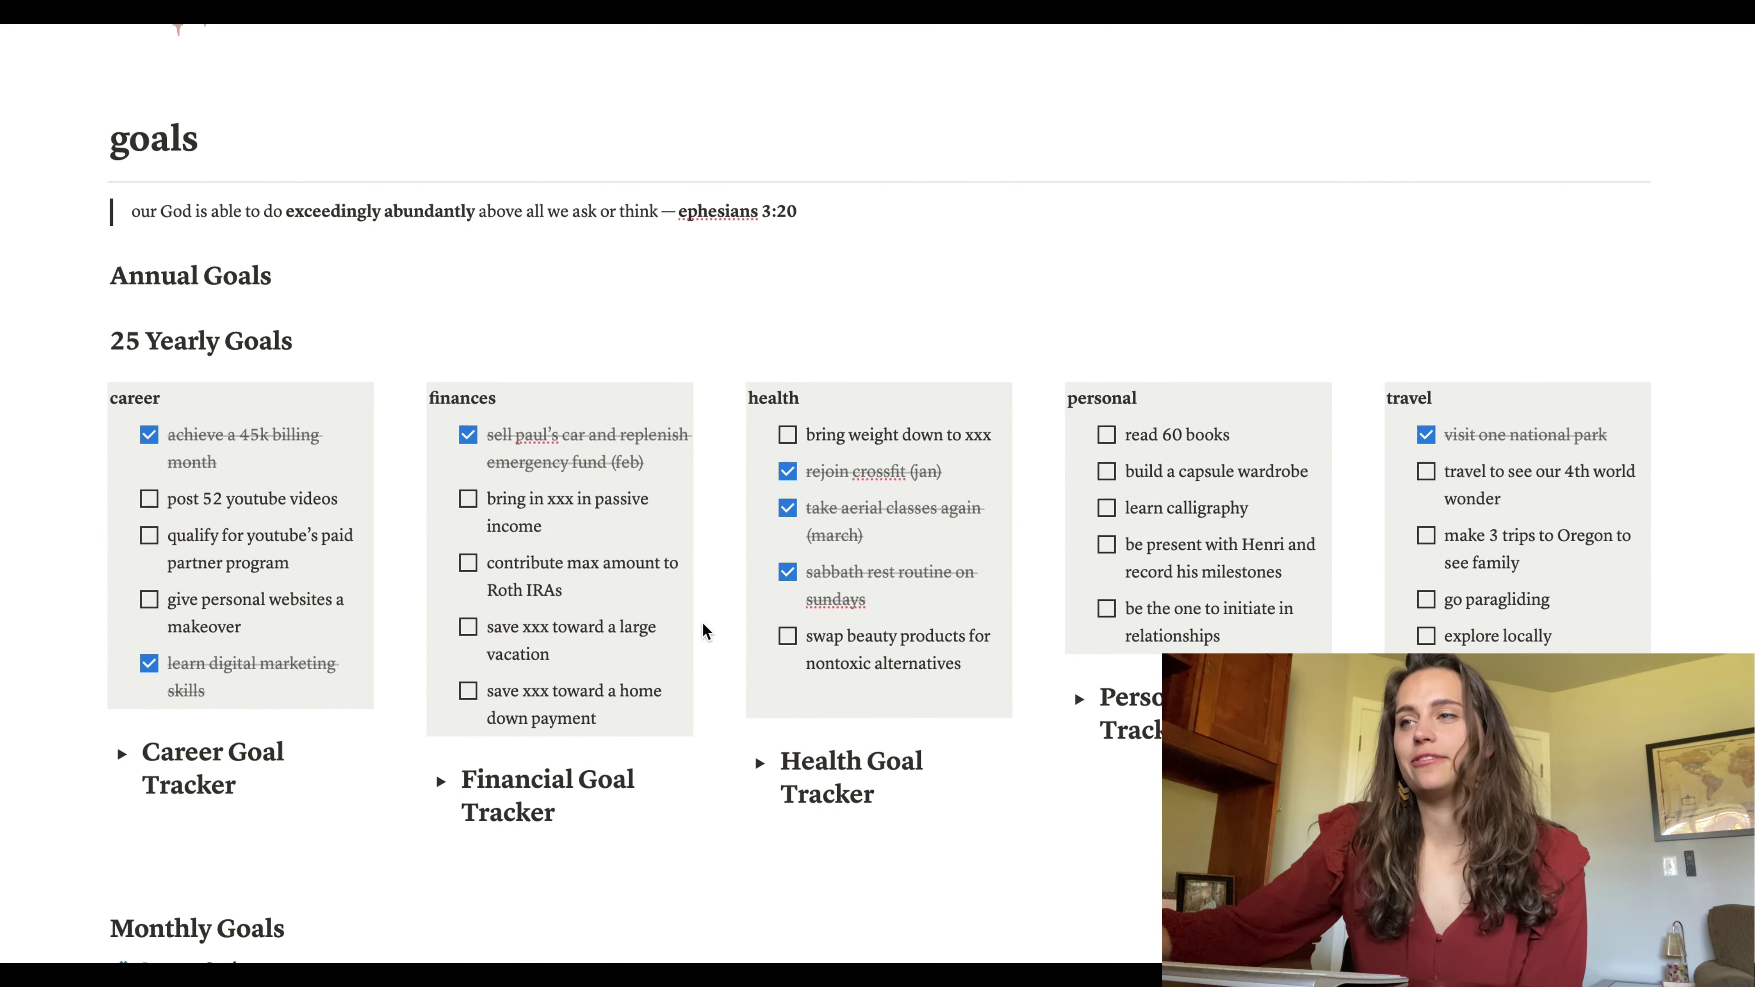
pyautogui.scroll(-1, 708, 633)
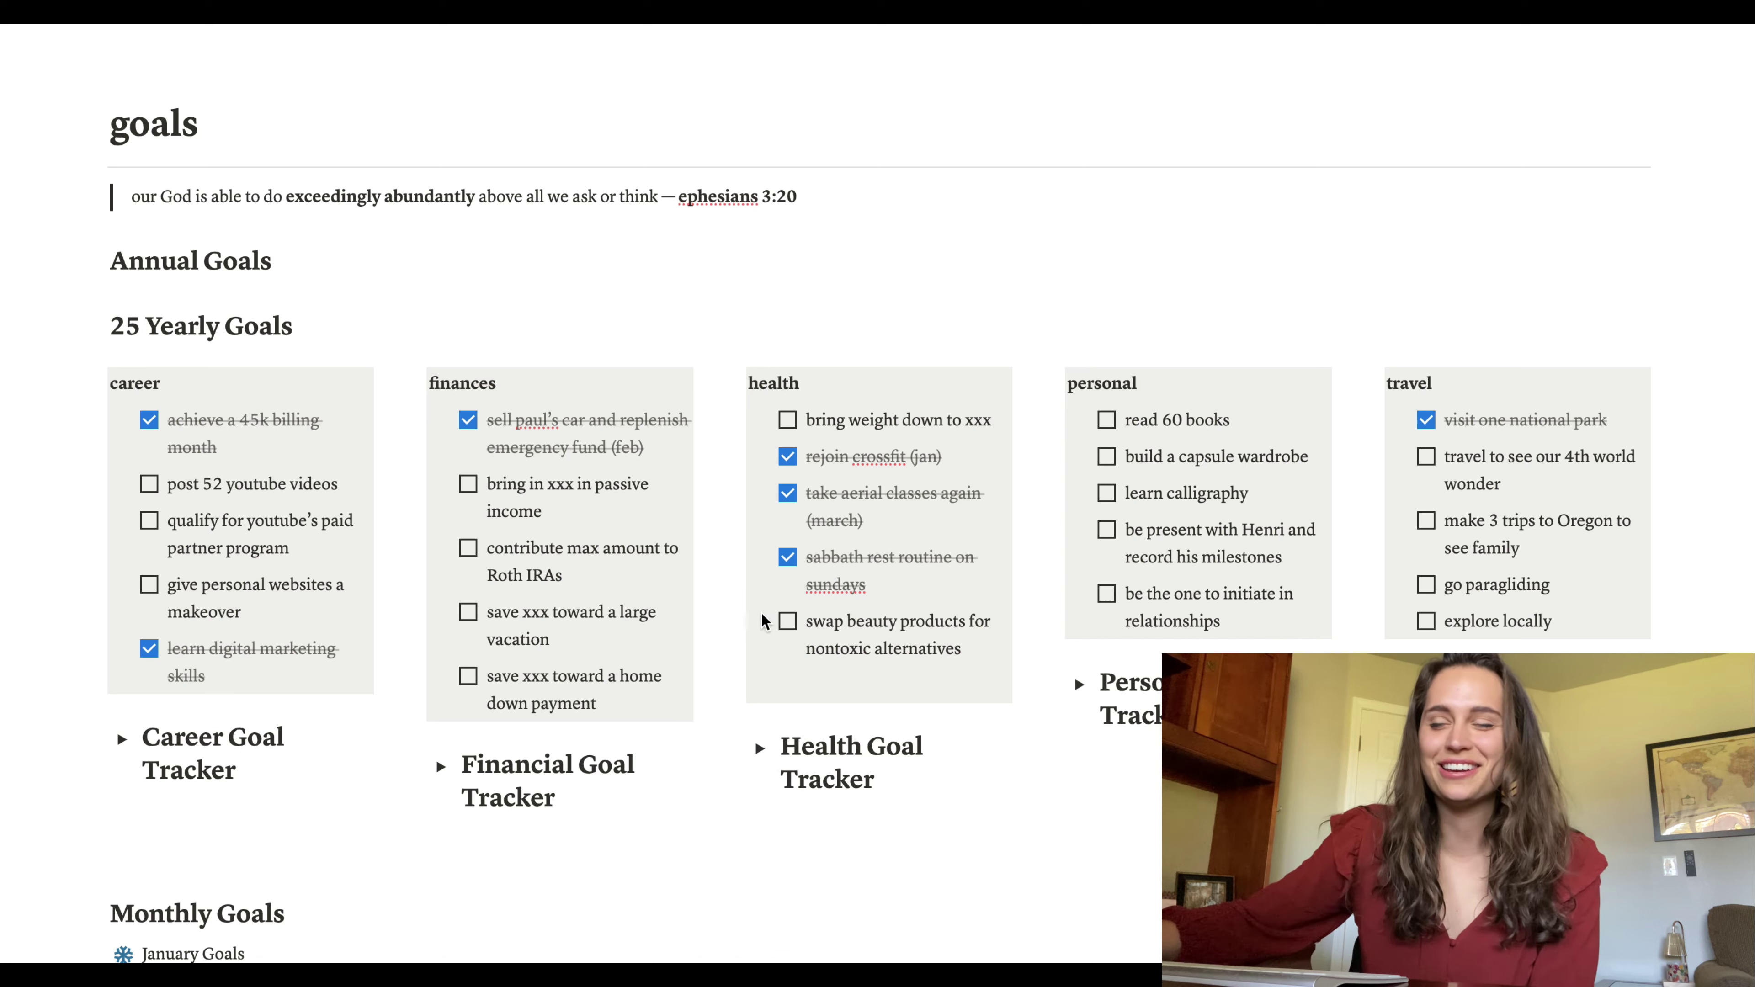
pyautogui.scroll(2, 1081, 925)
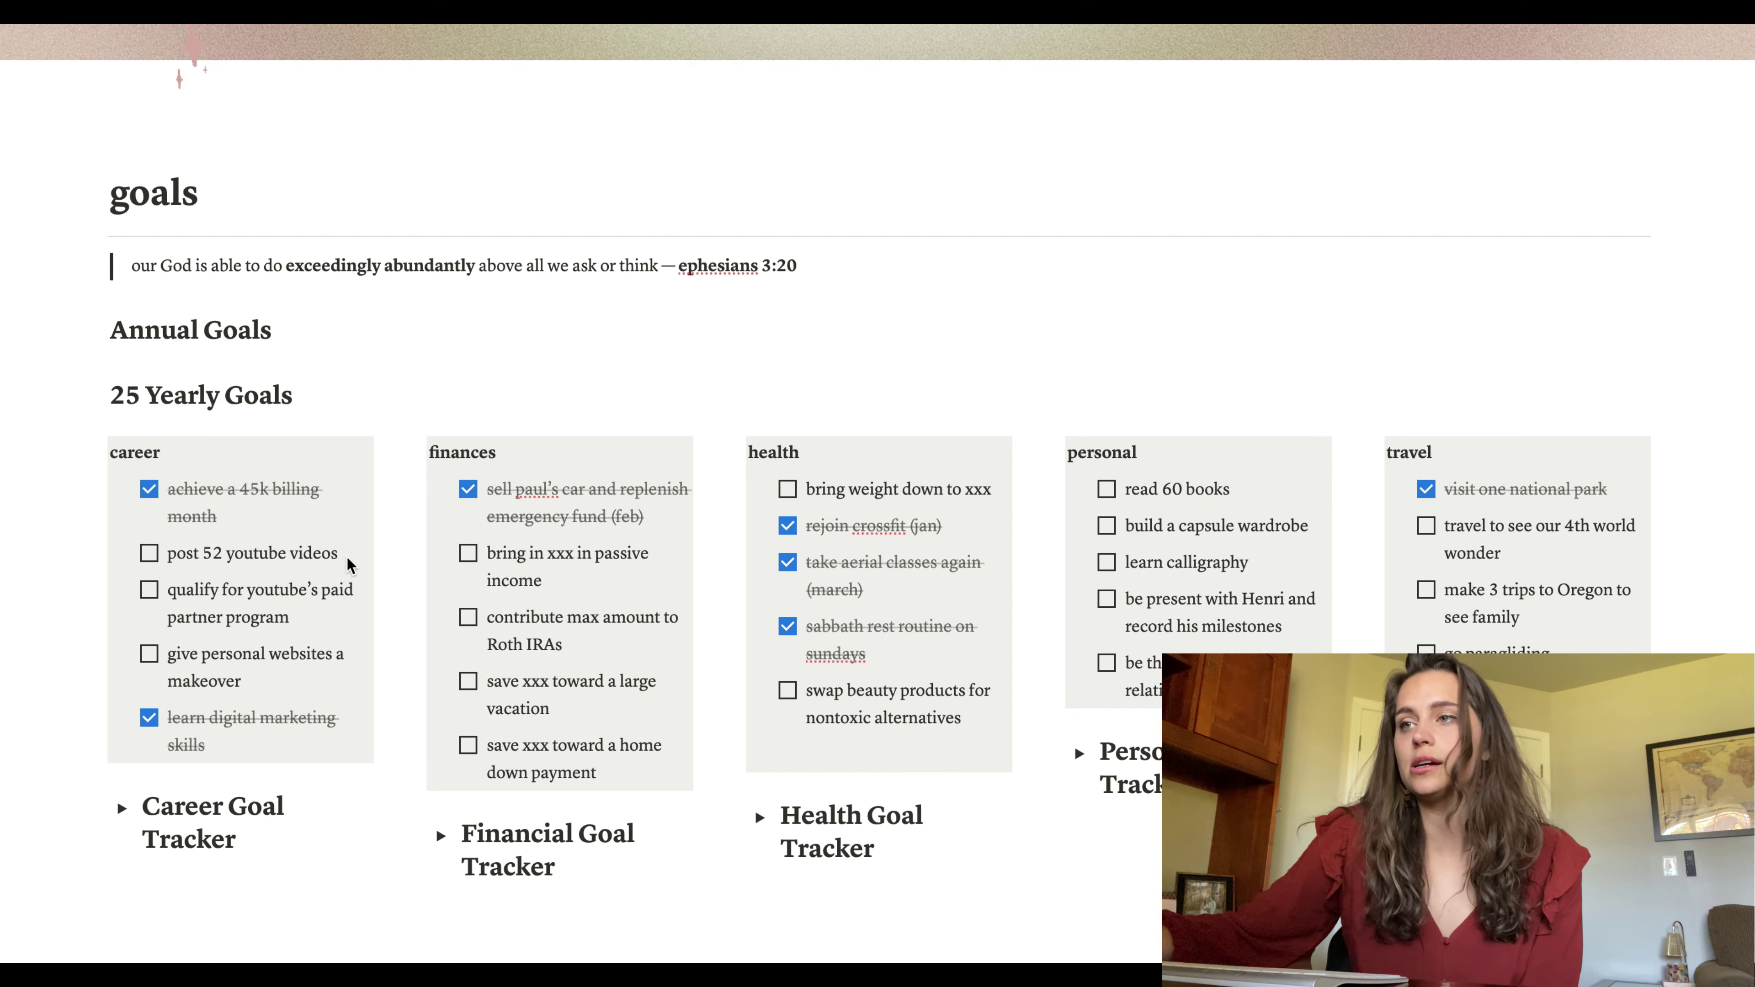
pyautogui.click(334, 555)
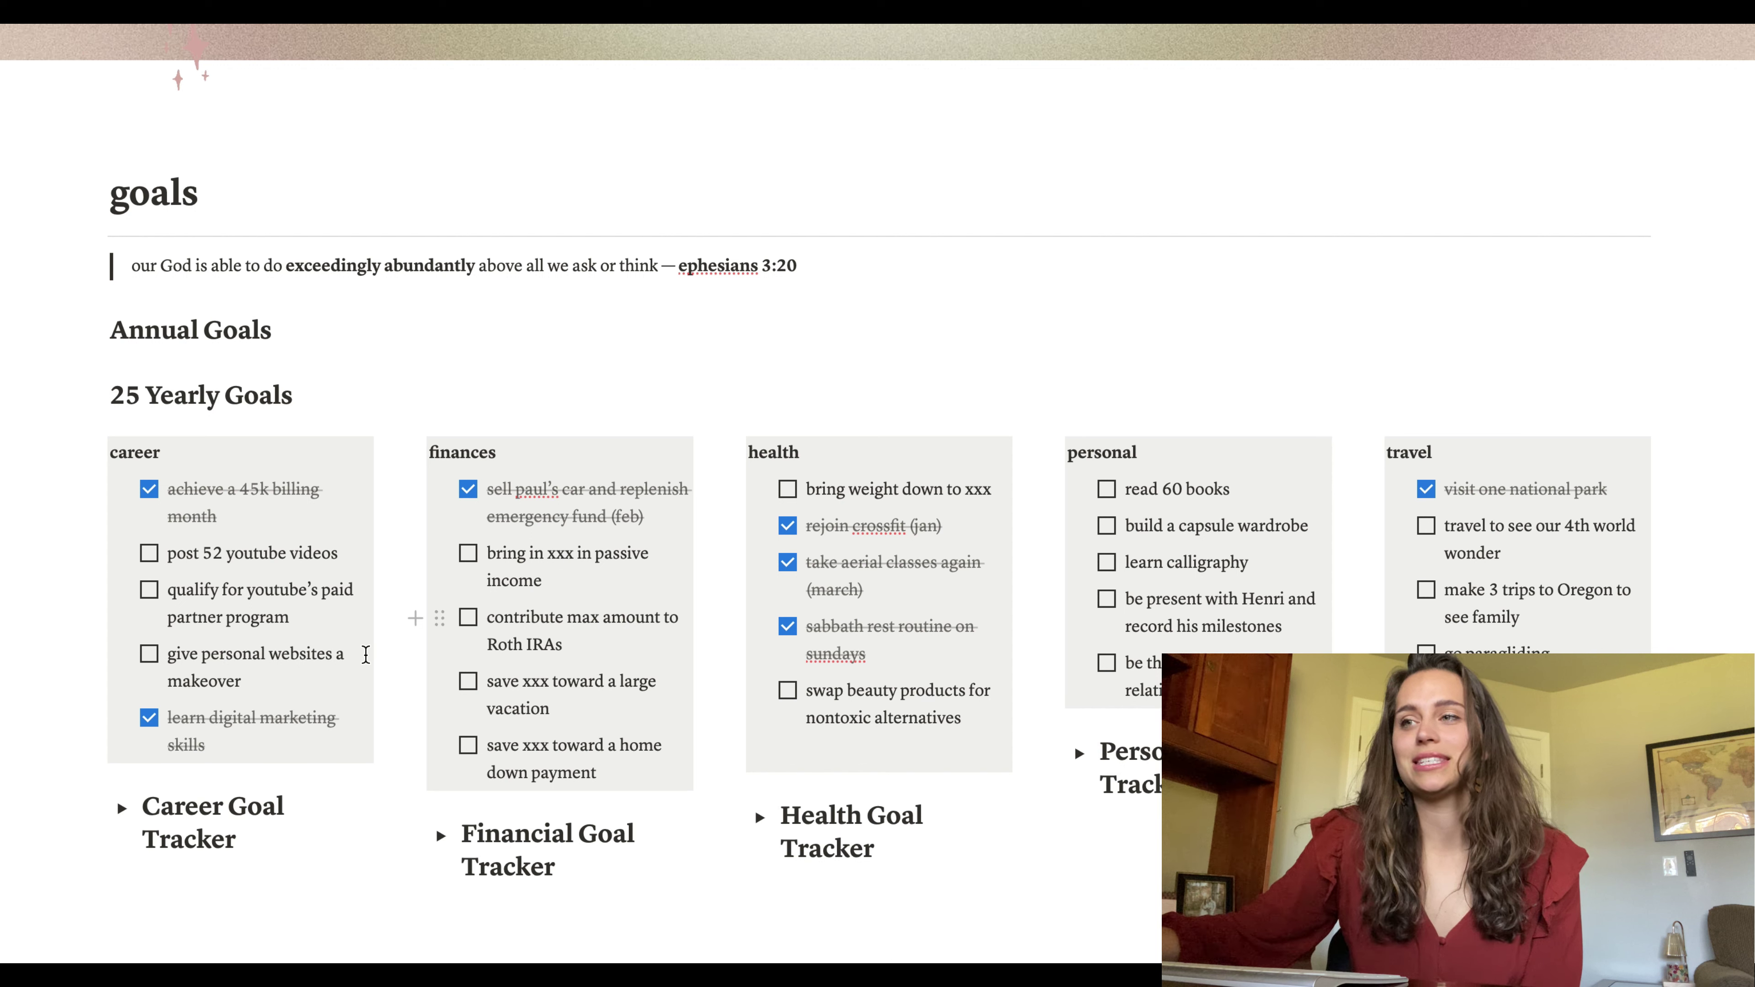
pyautogui.press('Up')
pyautogui.press('Up')
pyautogui.press('Up')
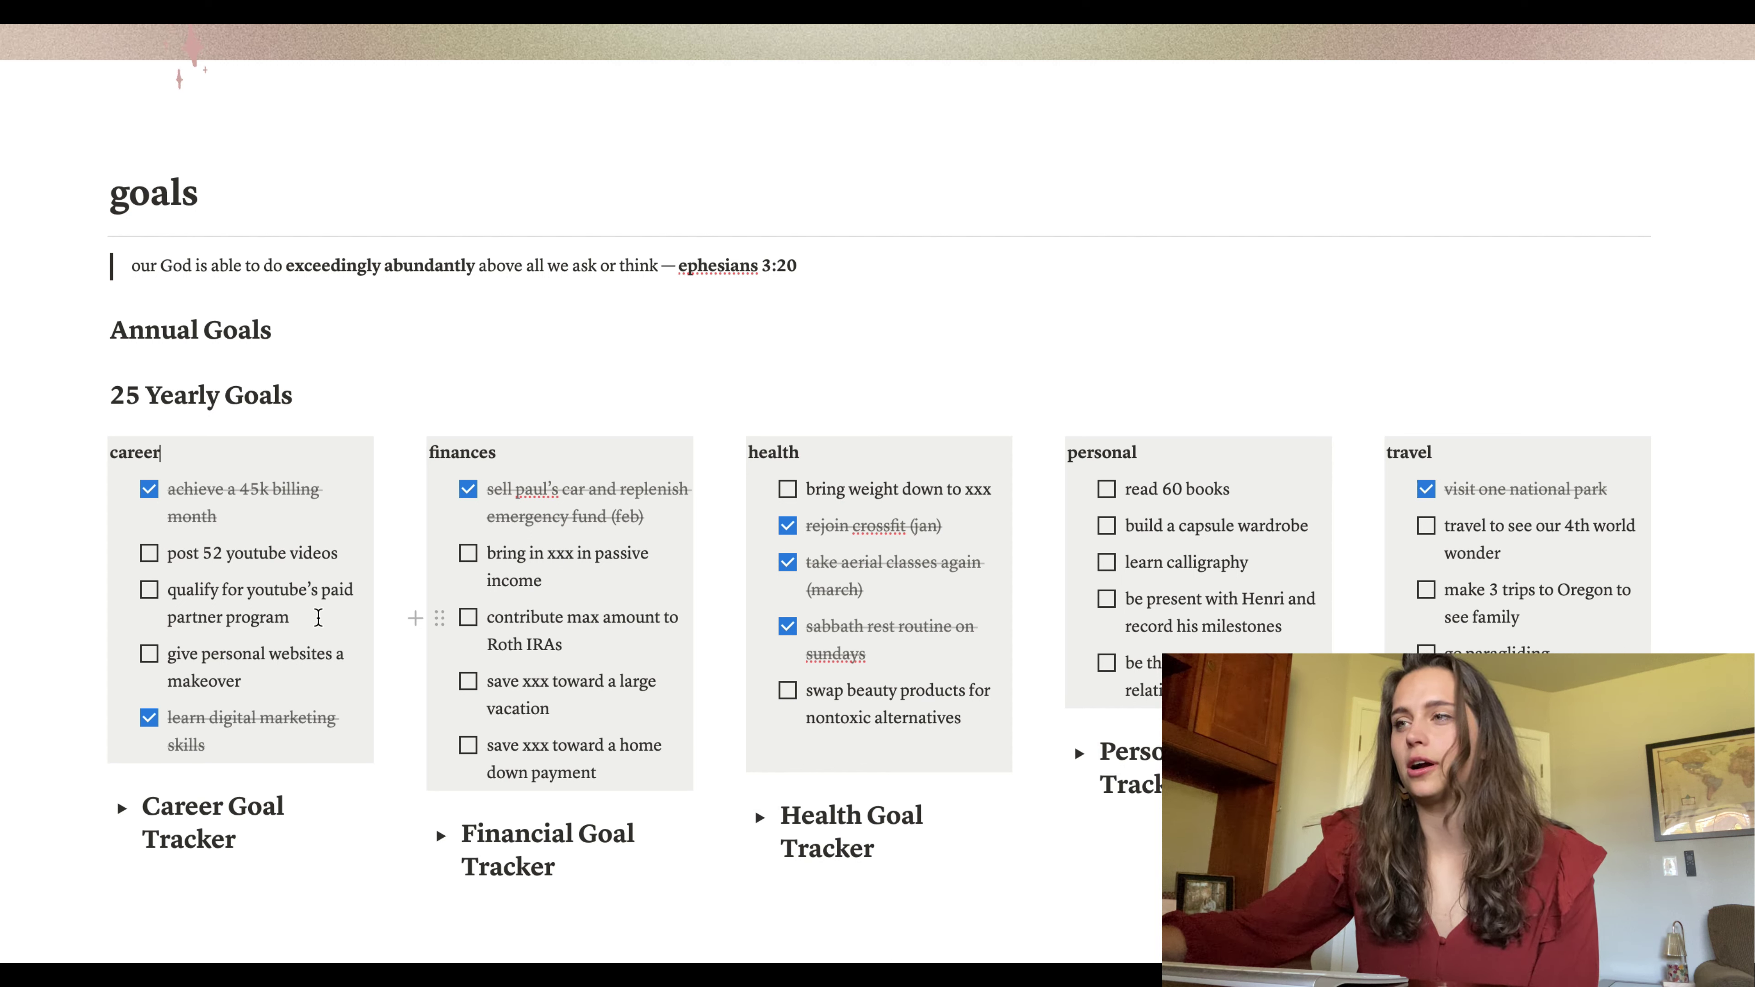
pyautogui.click(319, 617)
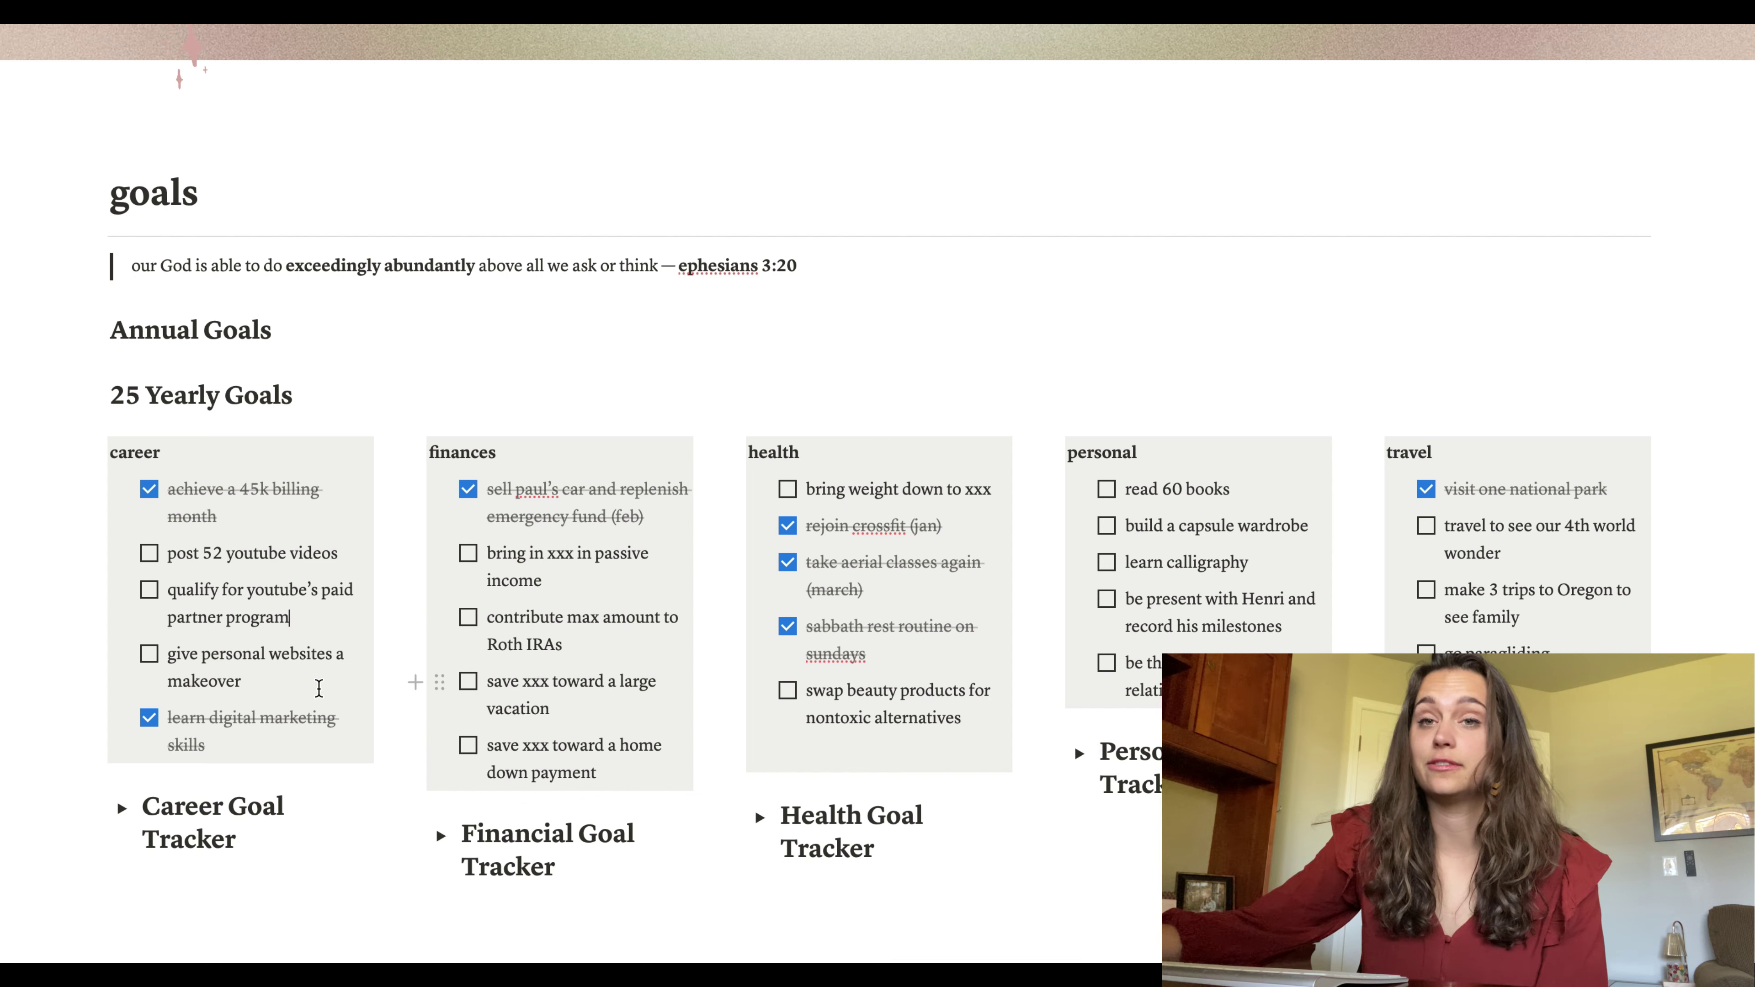
pyautogui.click(268, 651)
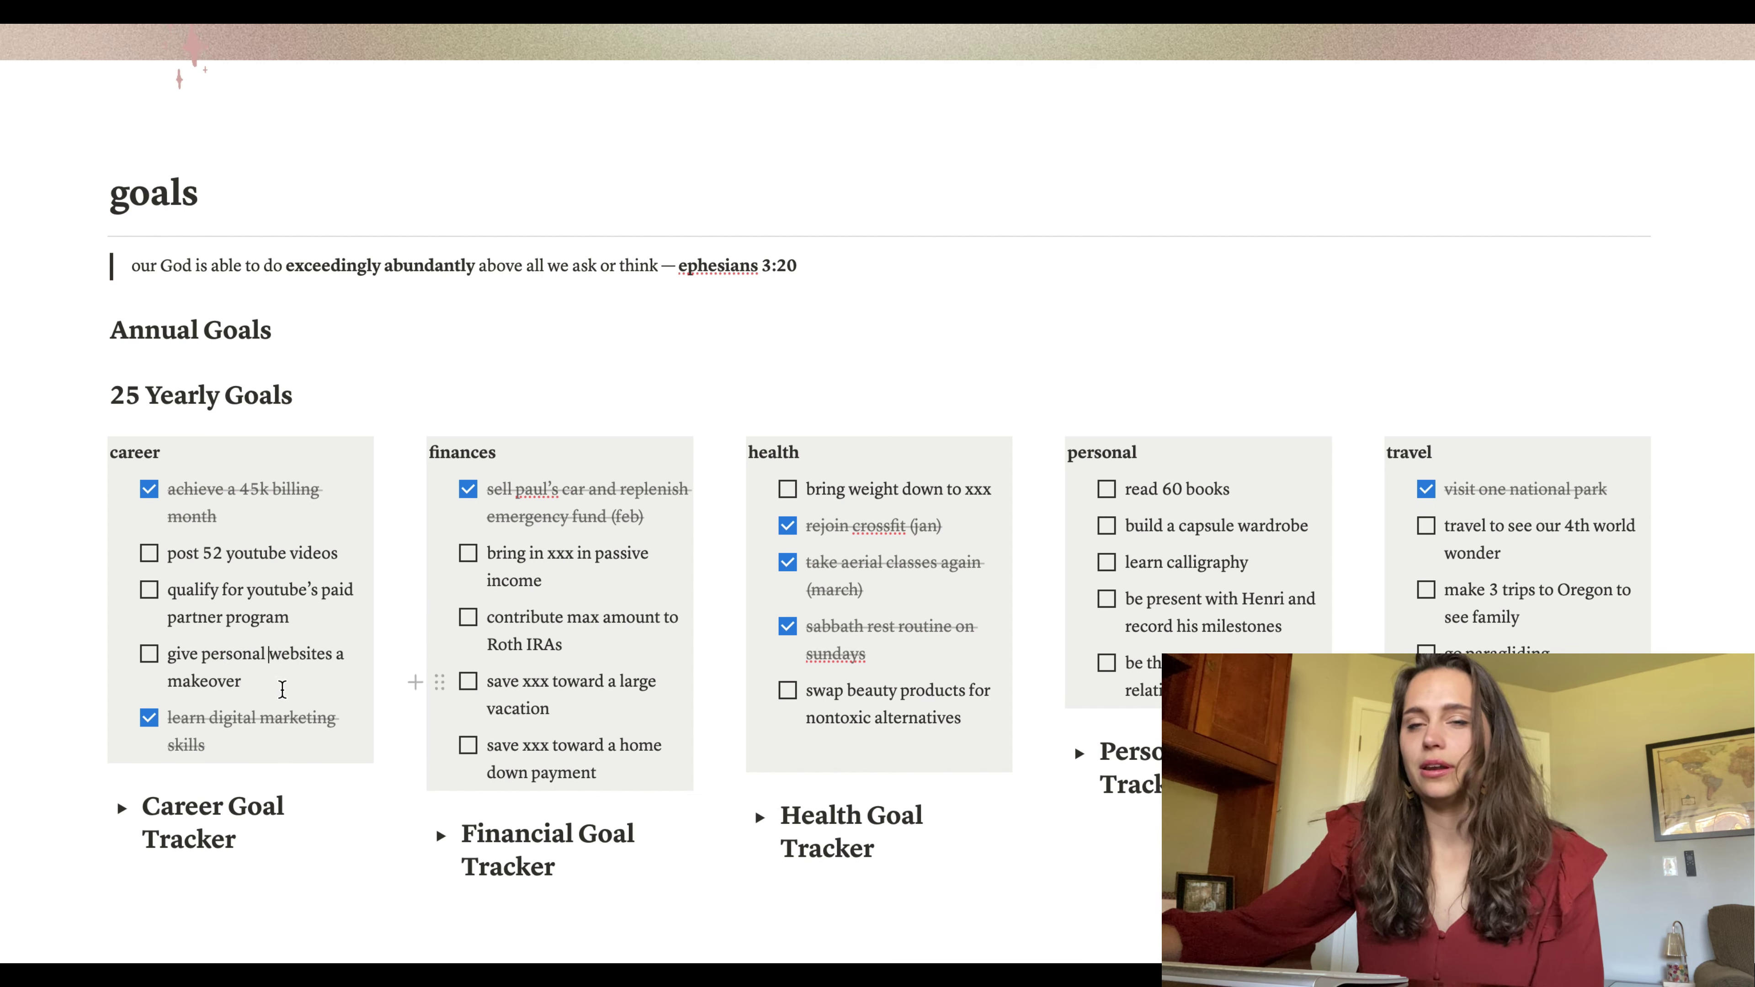
pyautogui.click(338, 770)
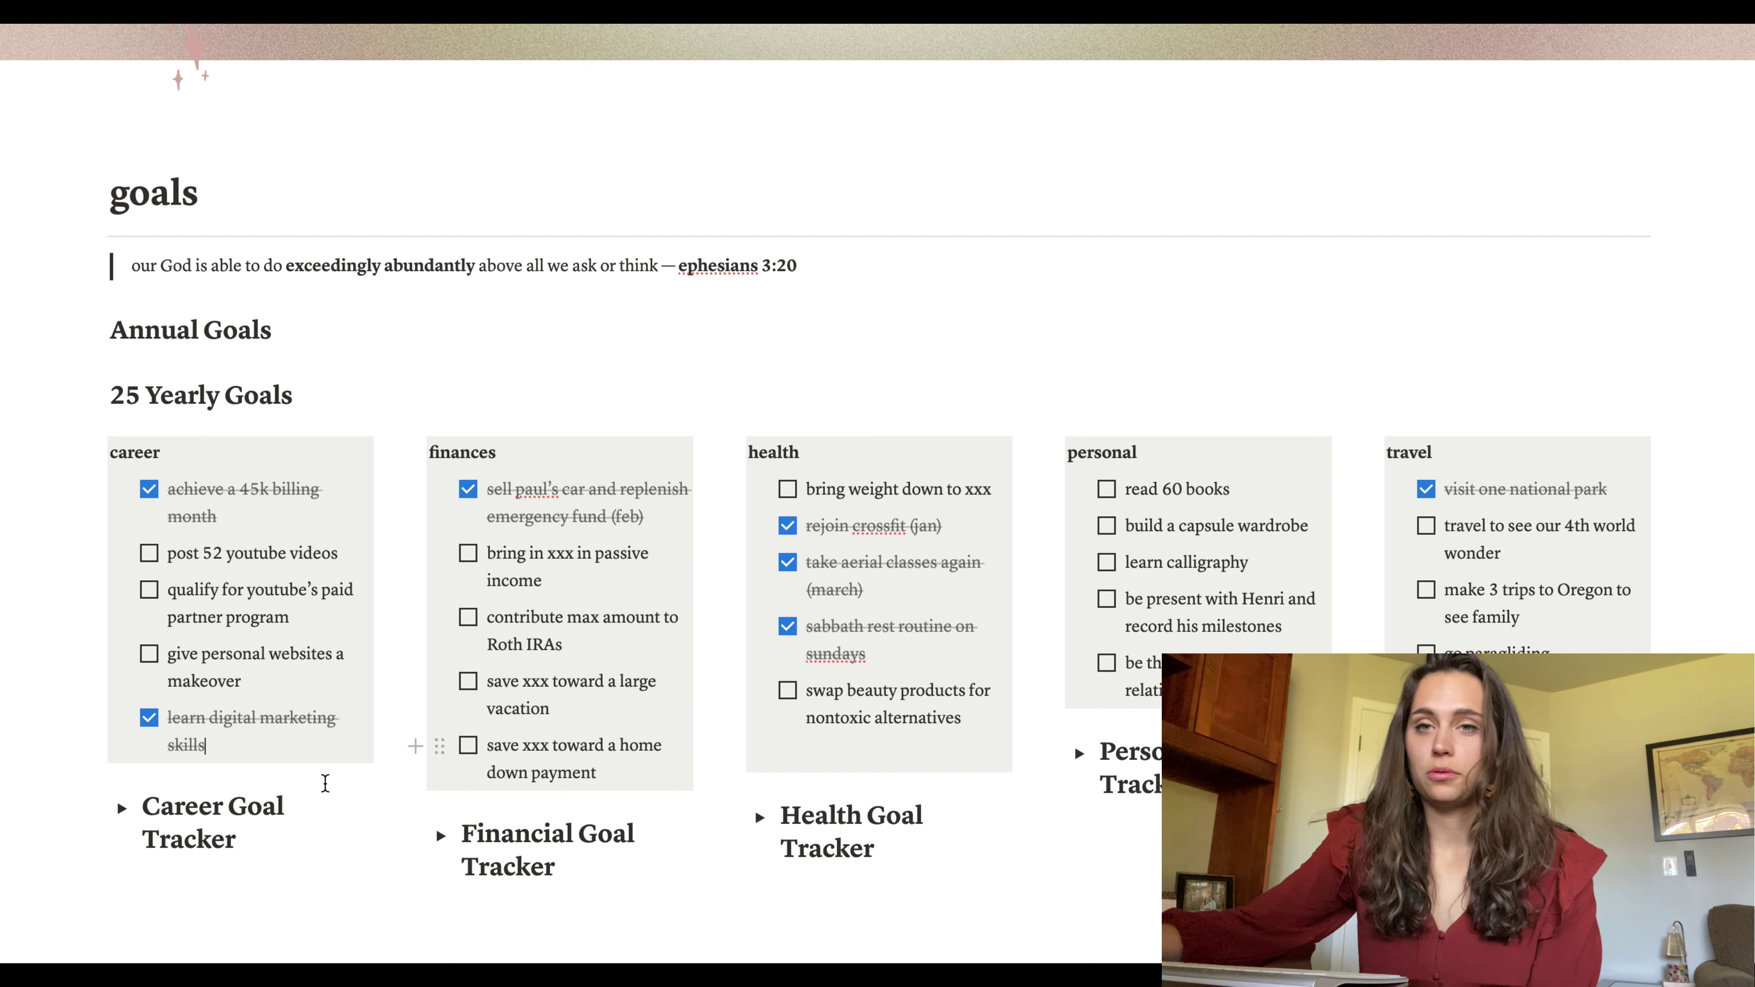
pyautogui.click(655, 517)
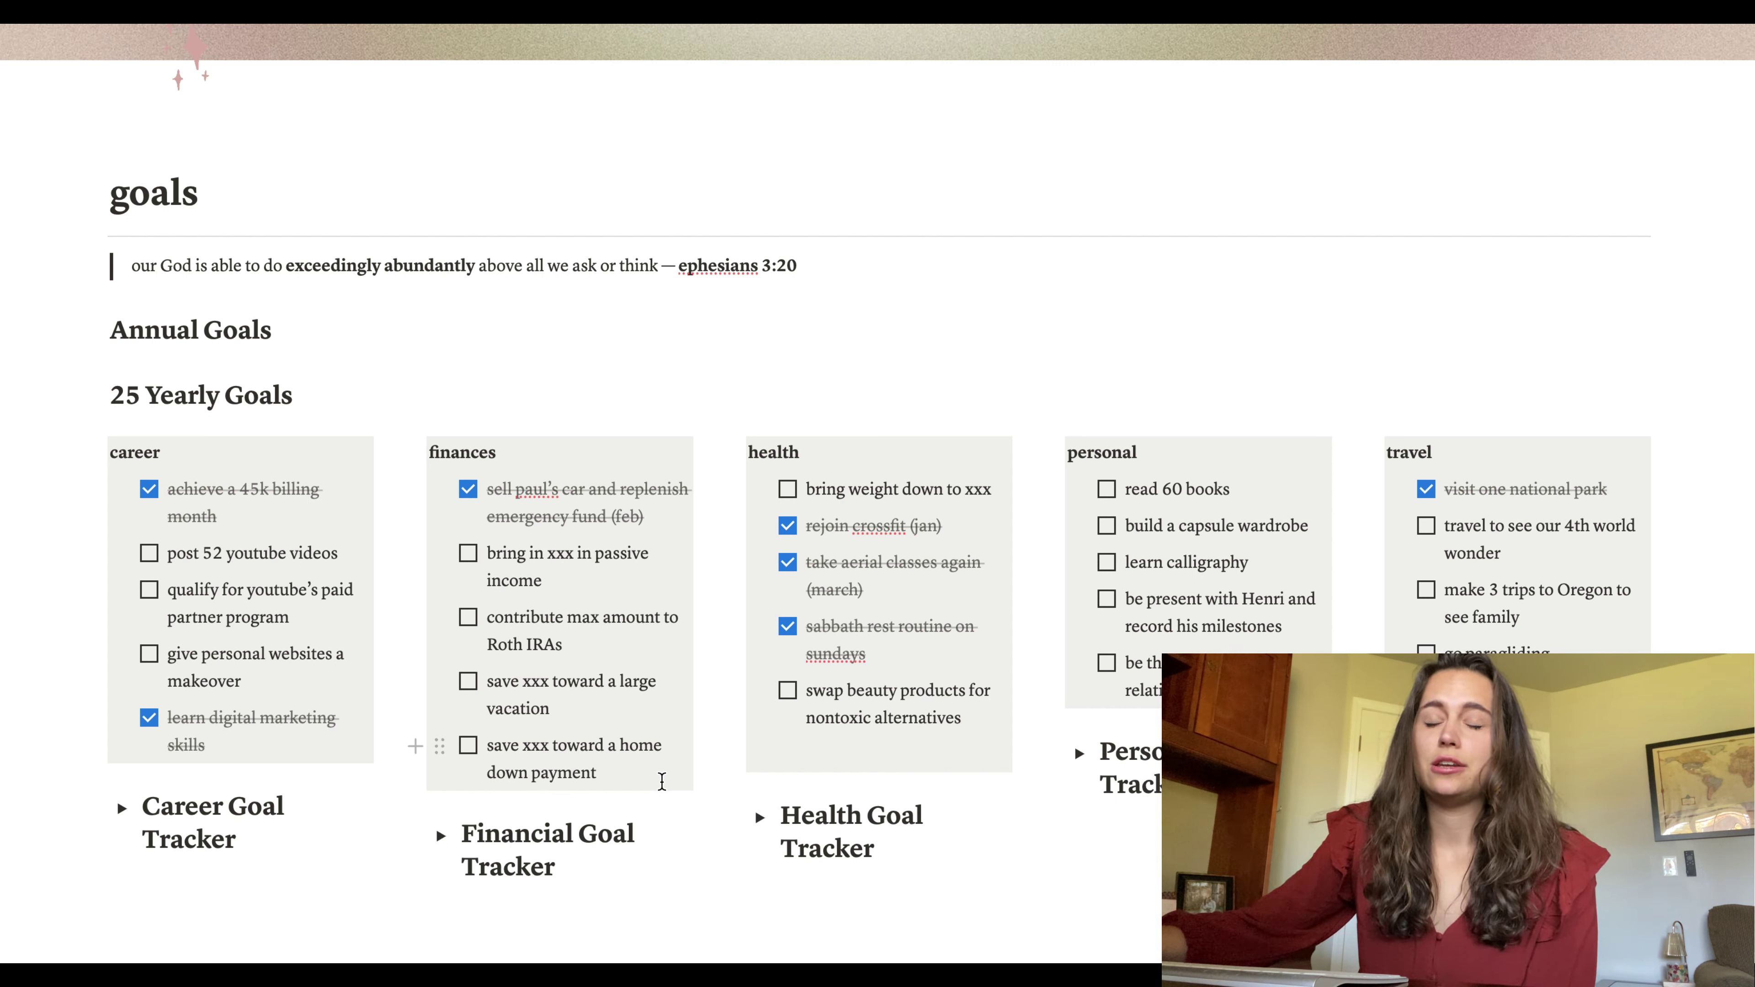
pyautogui.click(583, 584)
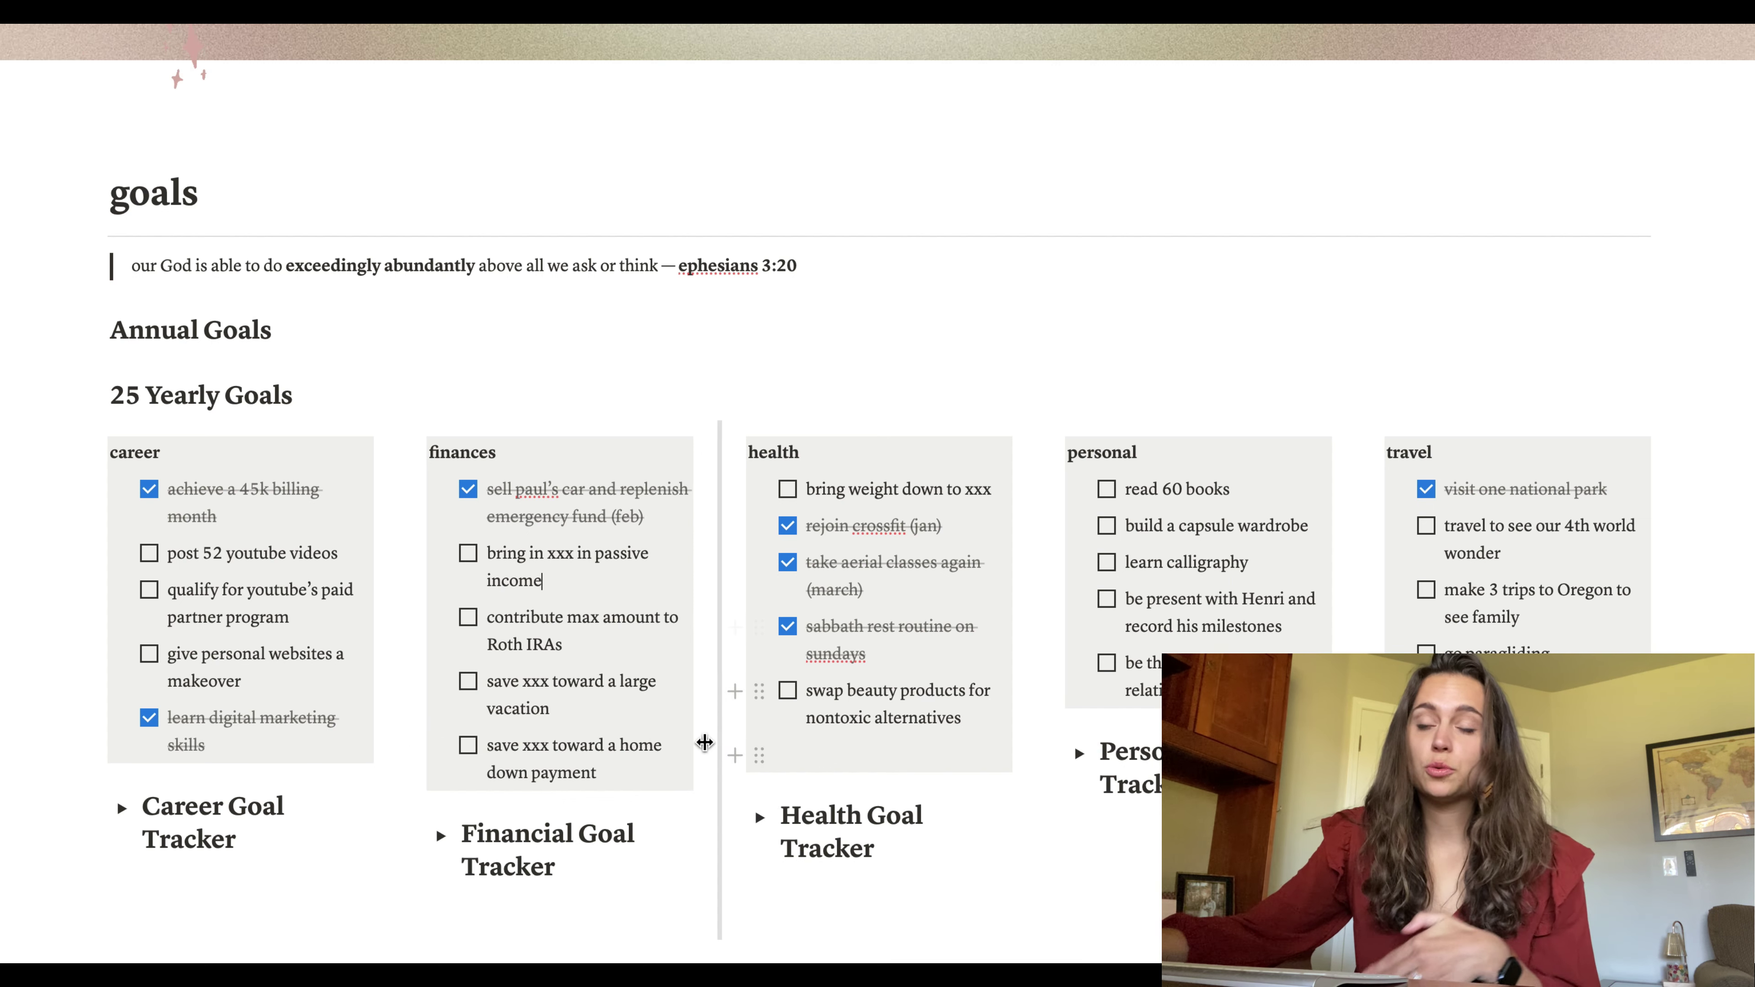
pyautogui.click(615, 712)
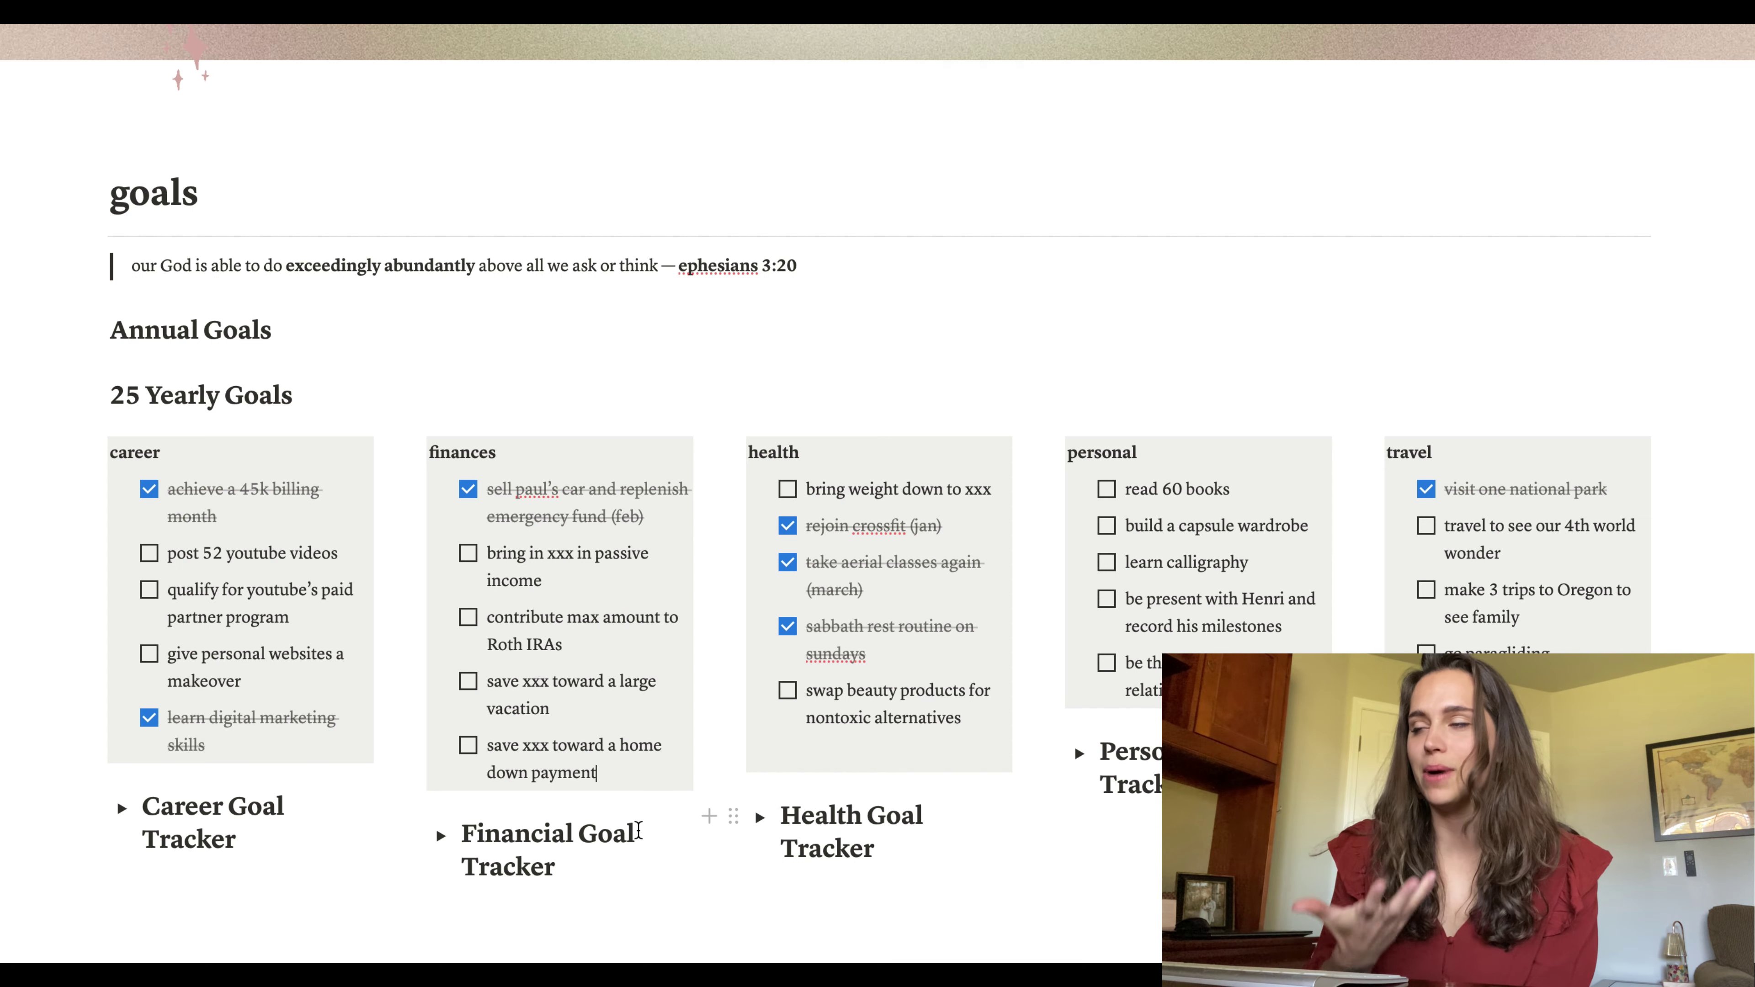
pyautogui.click(943, 490)
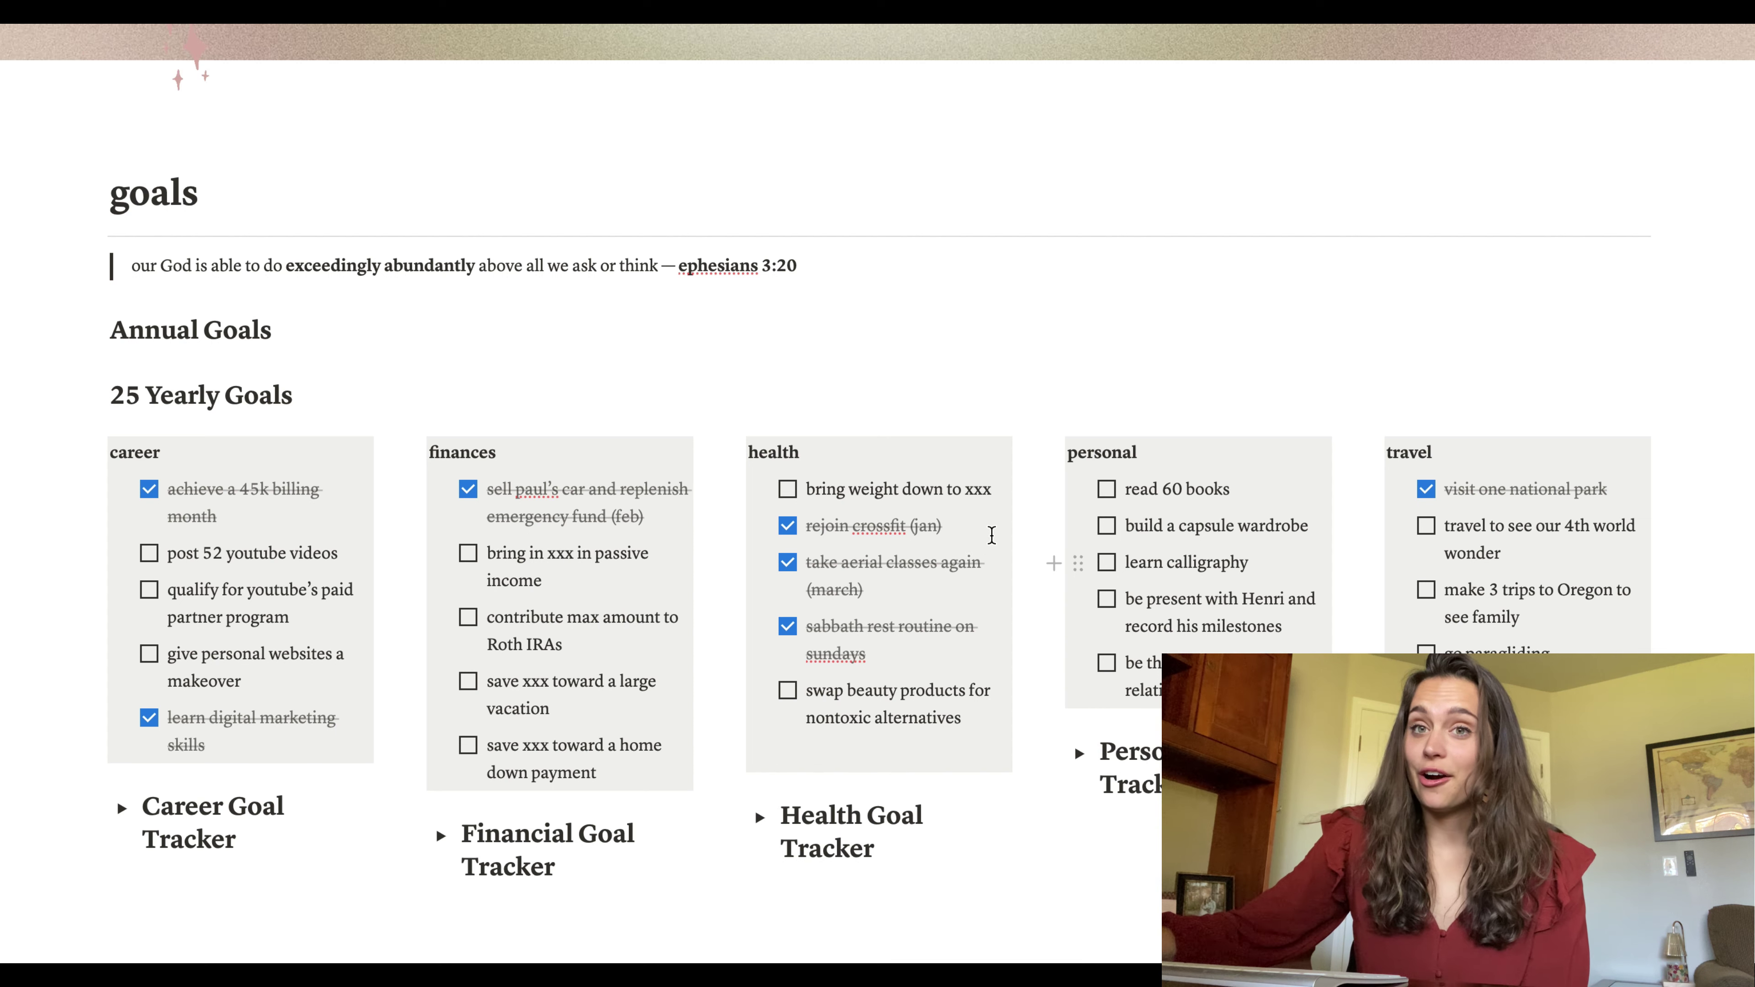
pyautogui.click(934, 533)
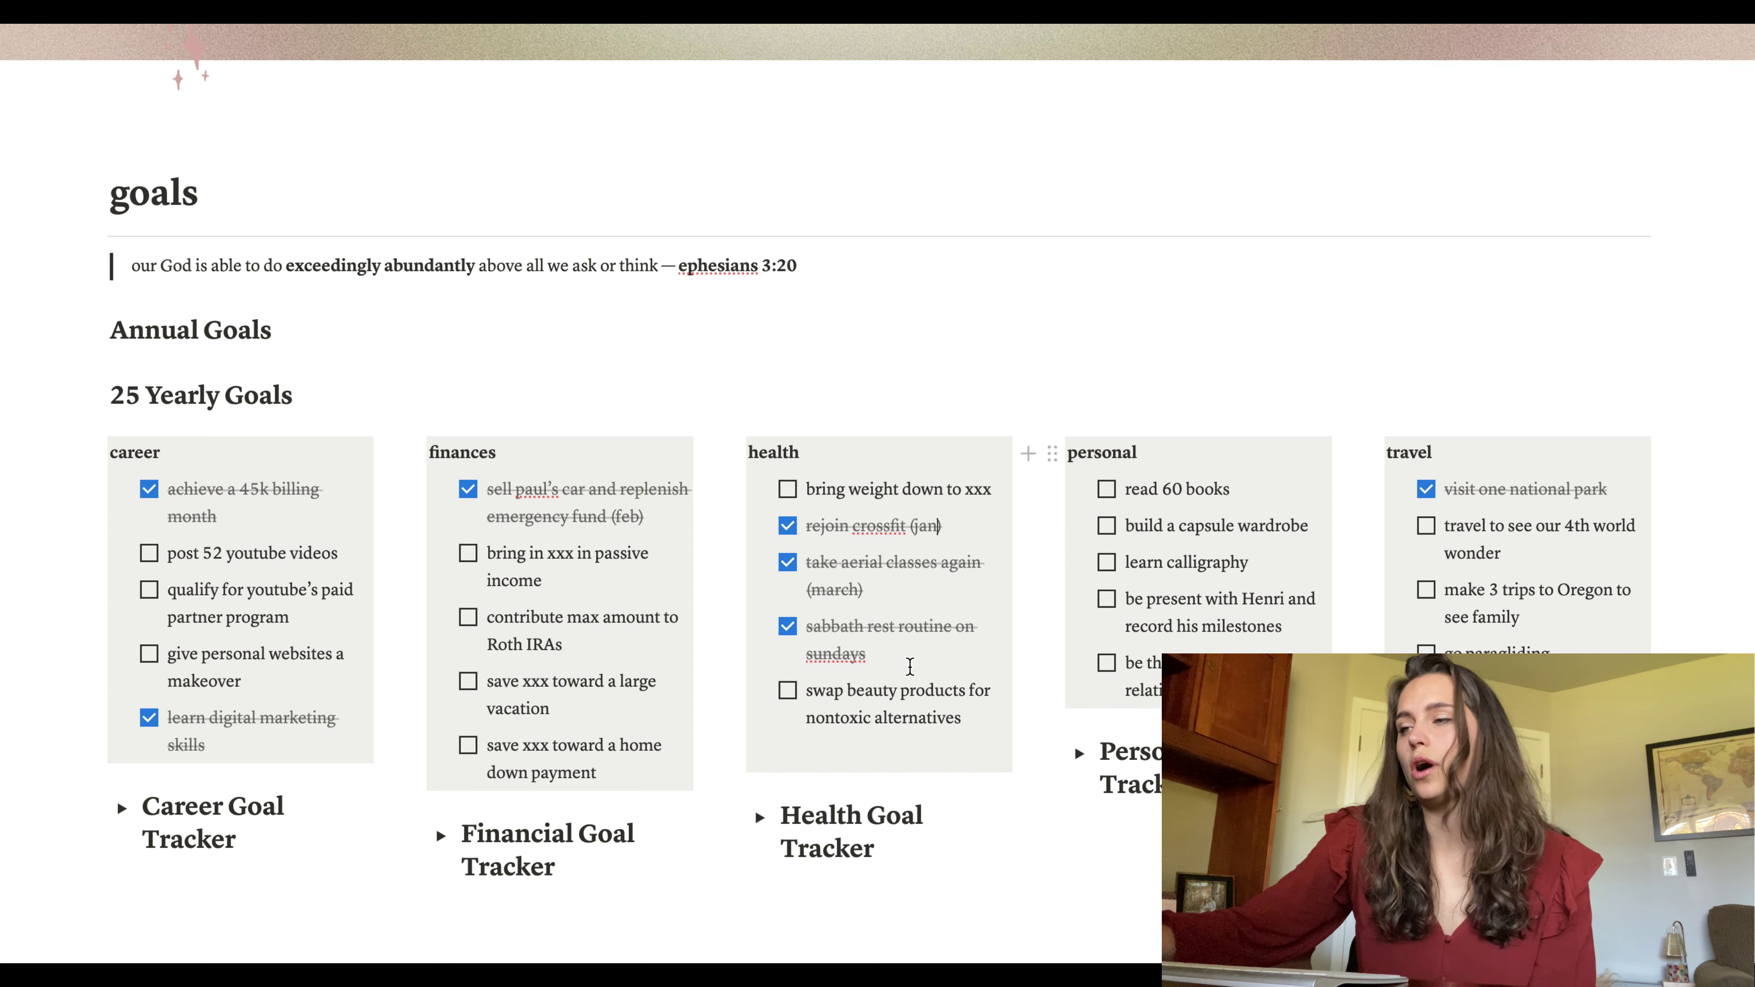
pyautogui.click(909, 591)
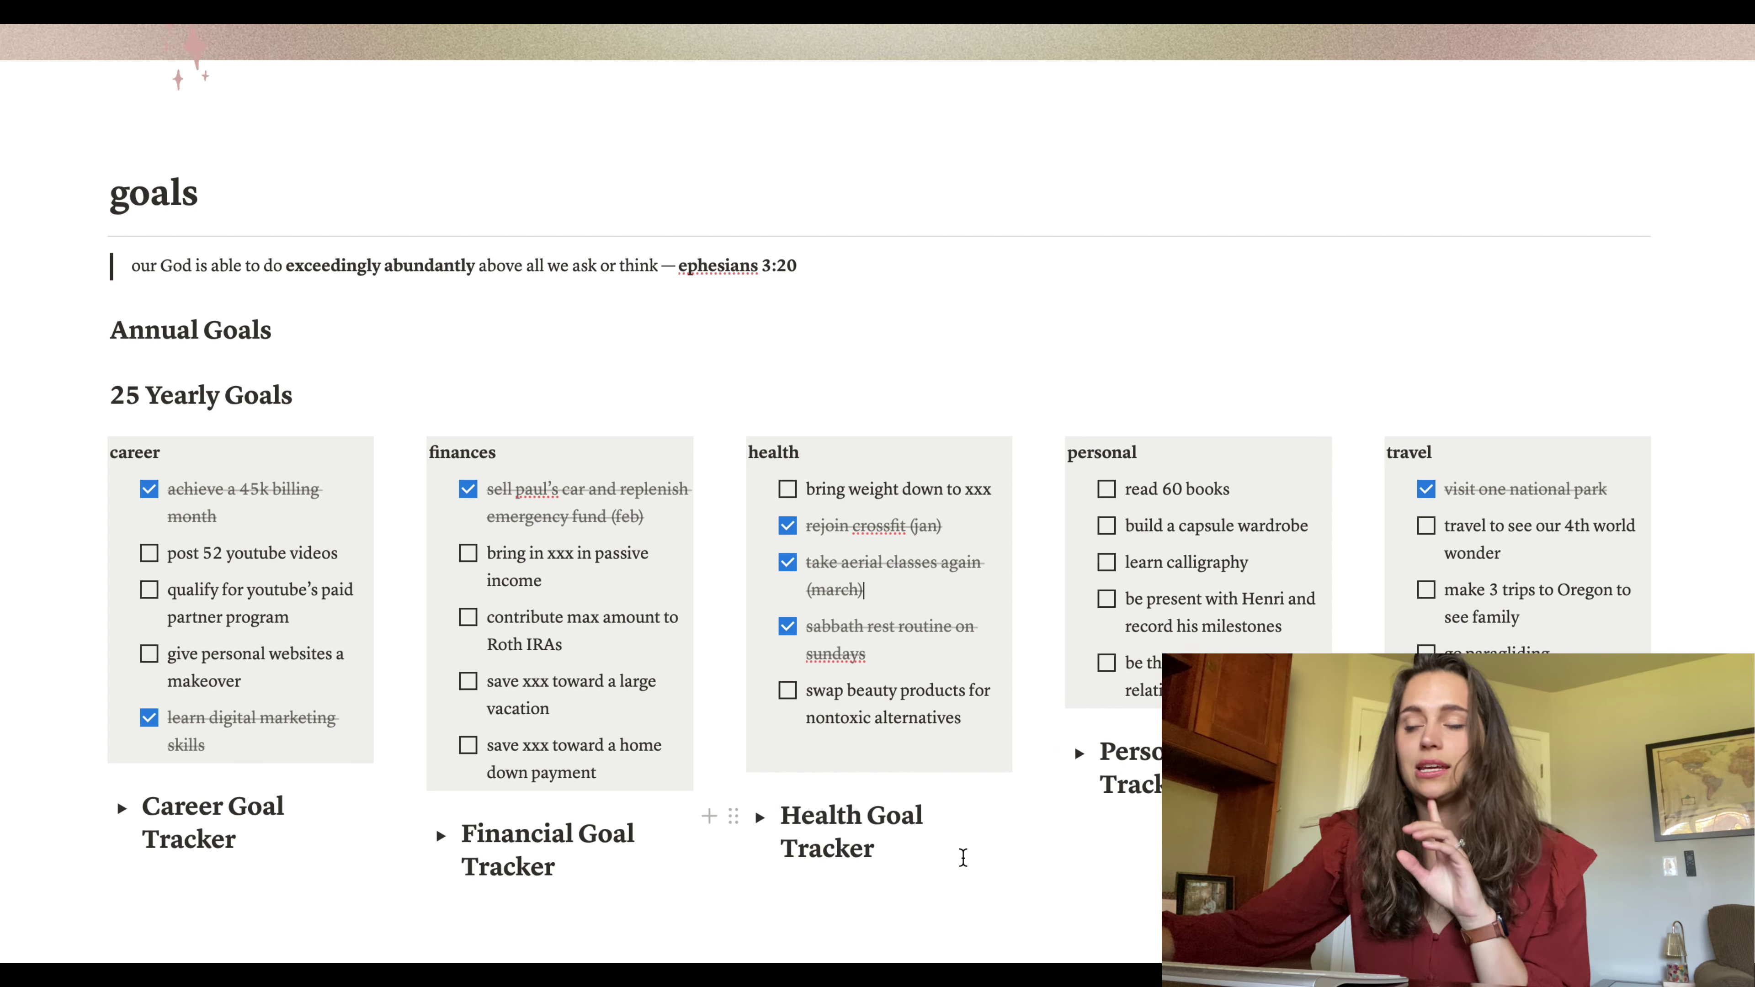
pyautogui.press('Down')
pyautogui.press('Down')
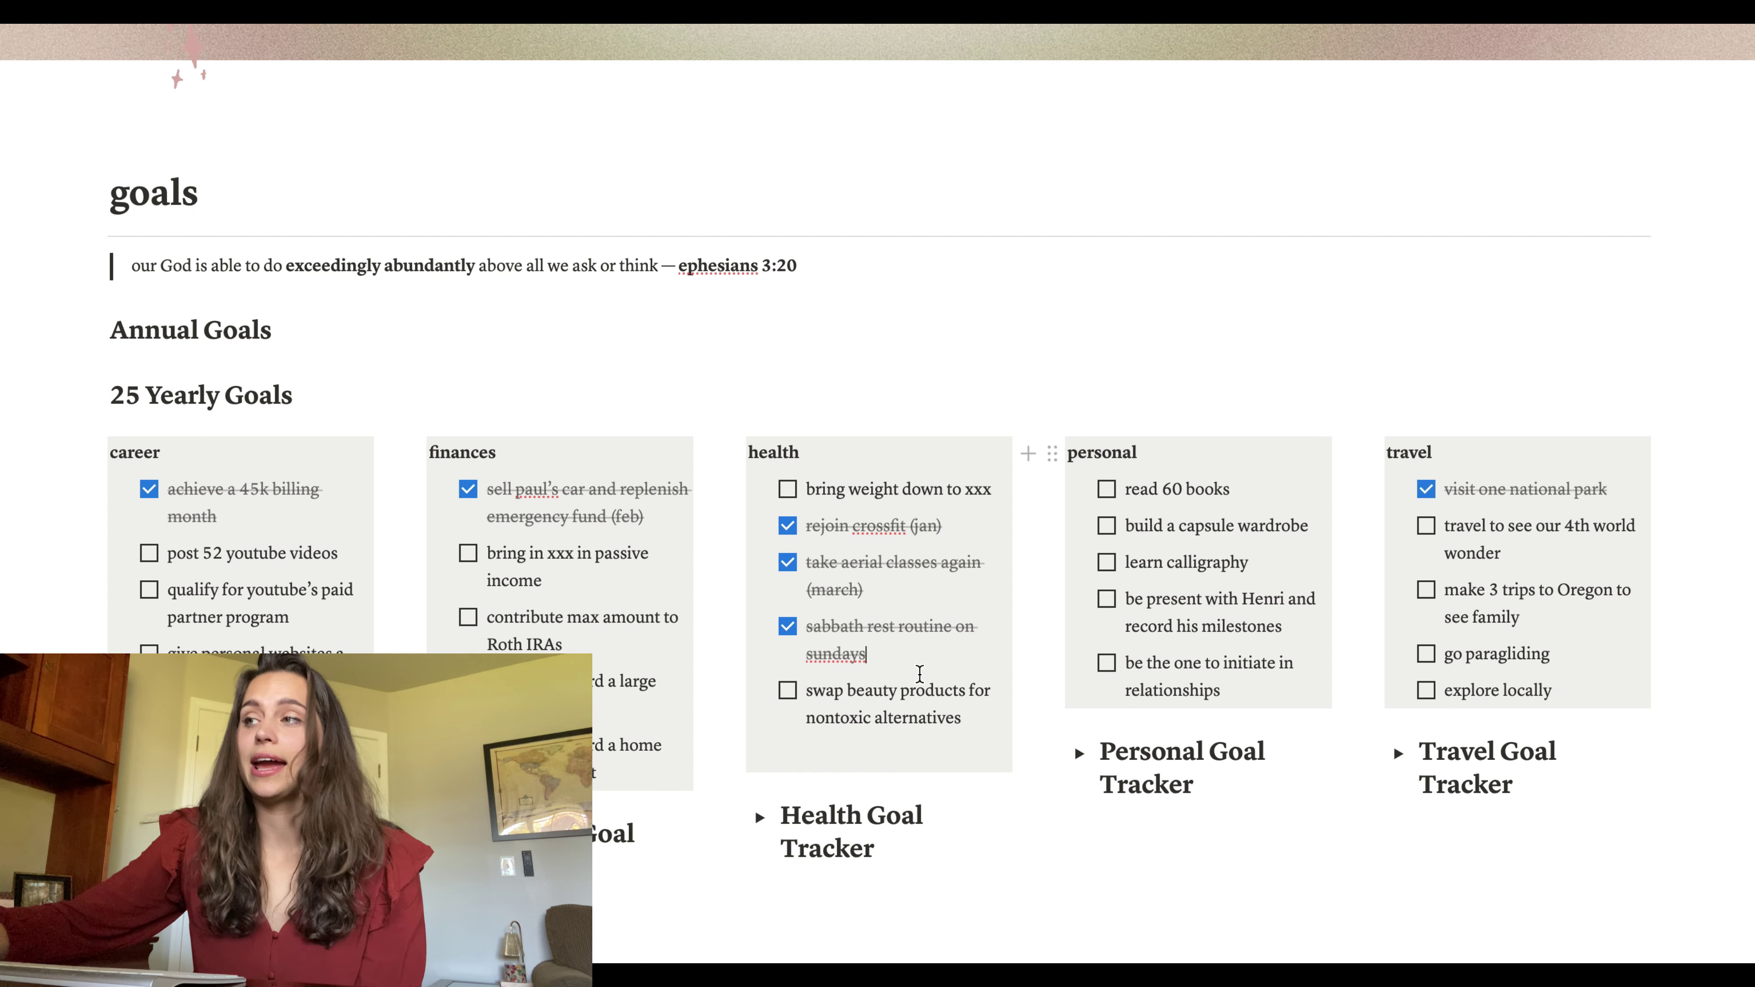
pyautogui.click(995, 727)
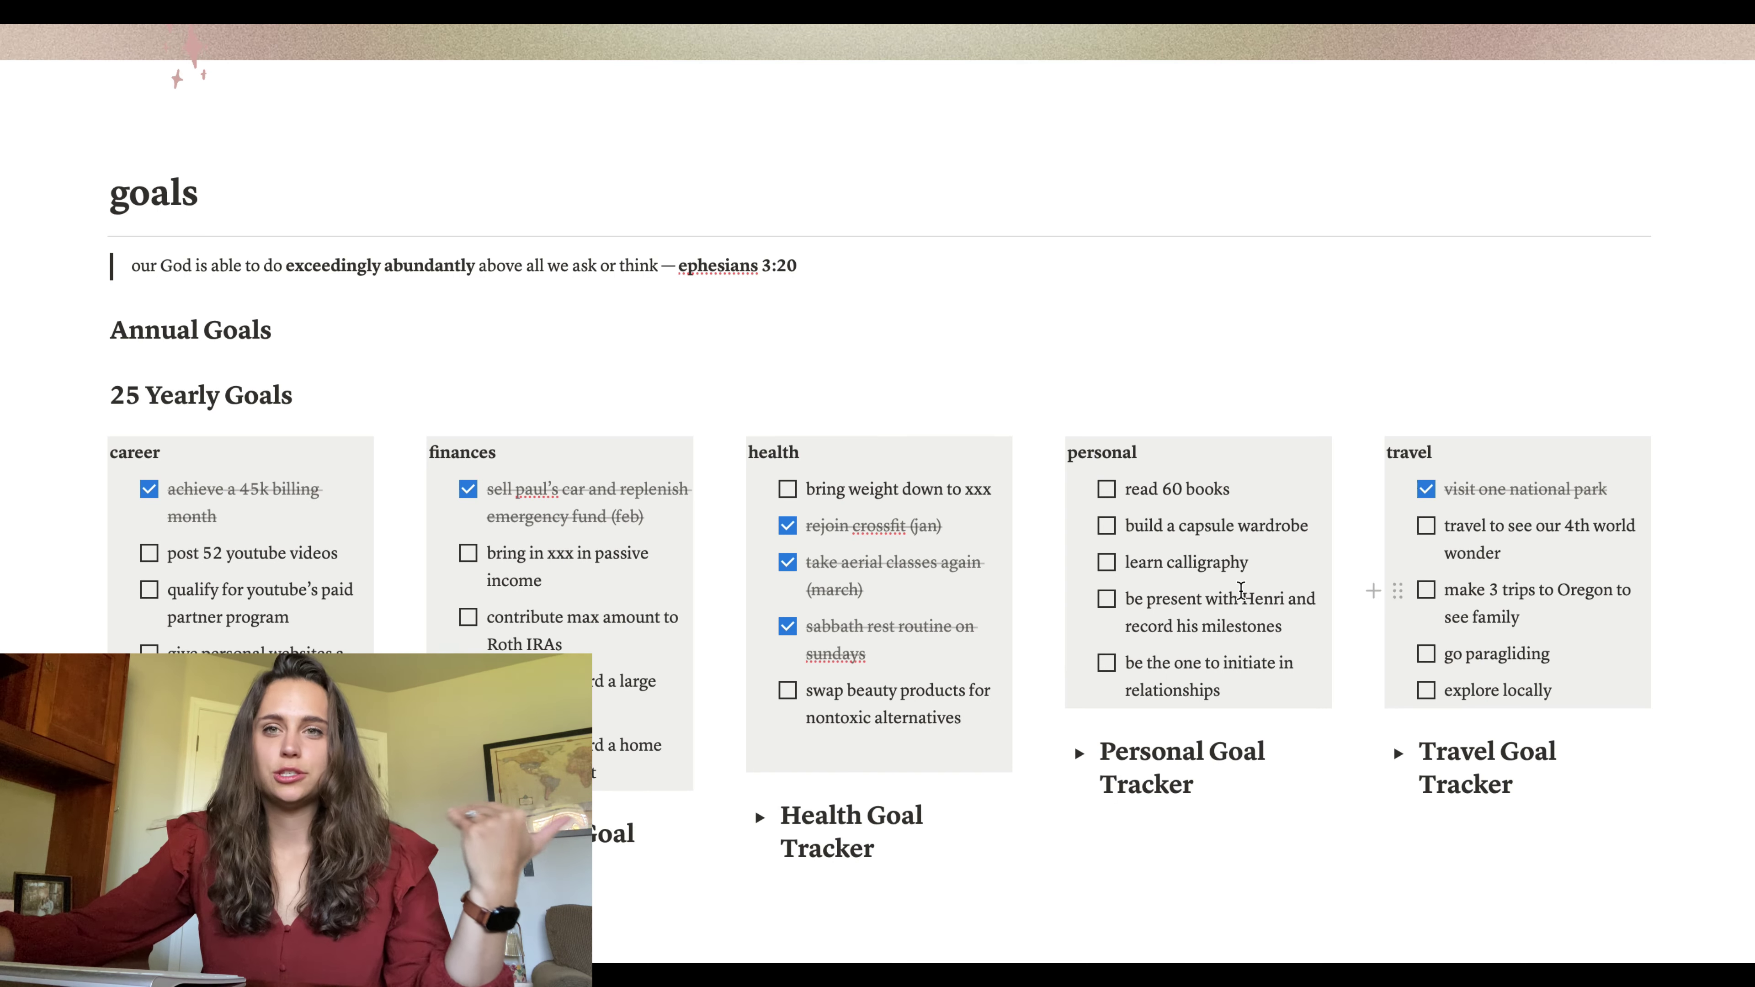
pyautogui.click(1274, 525)
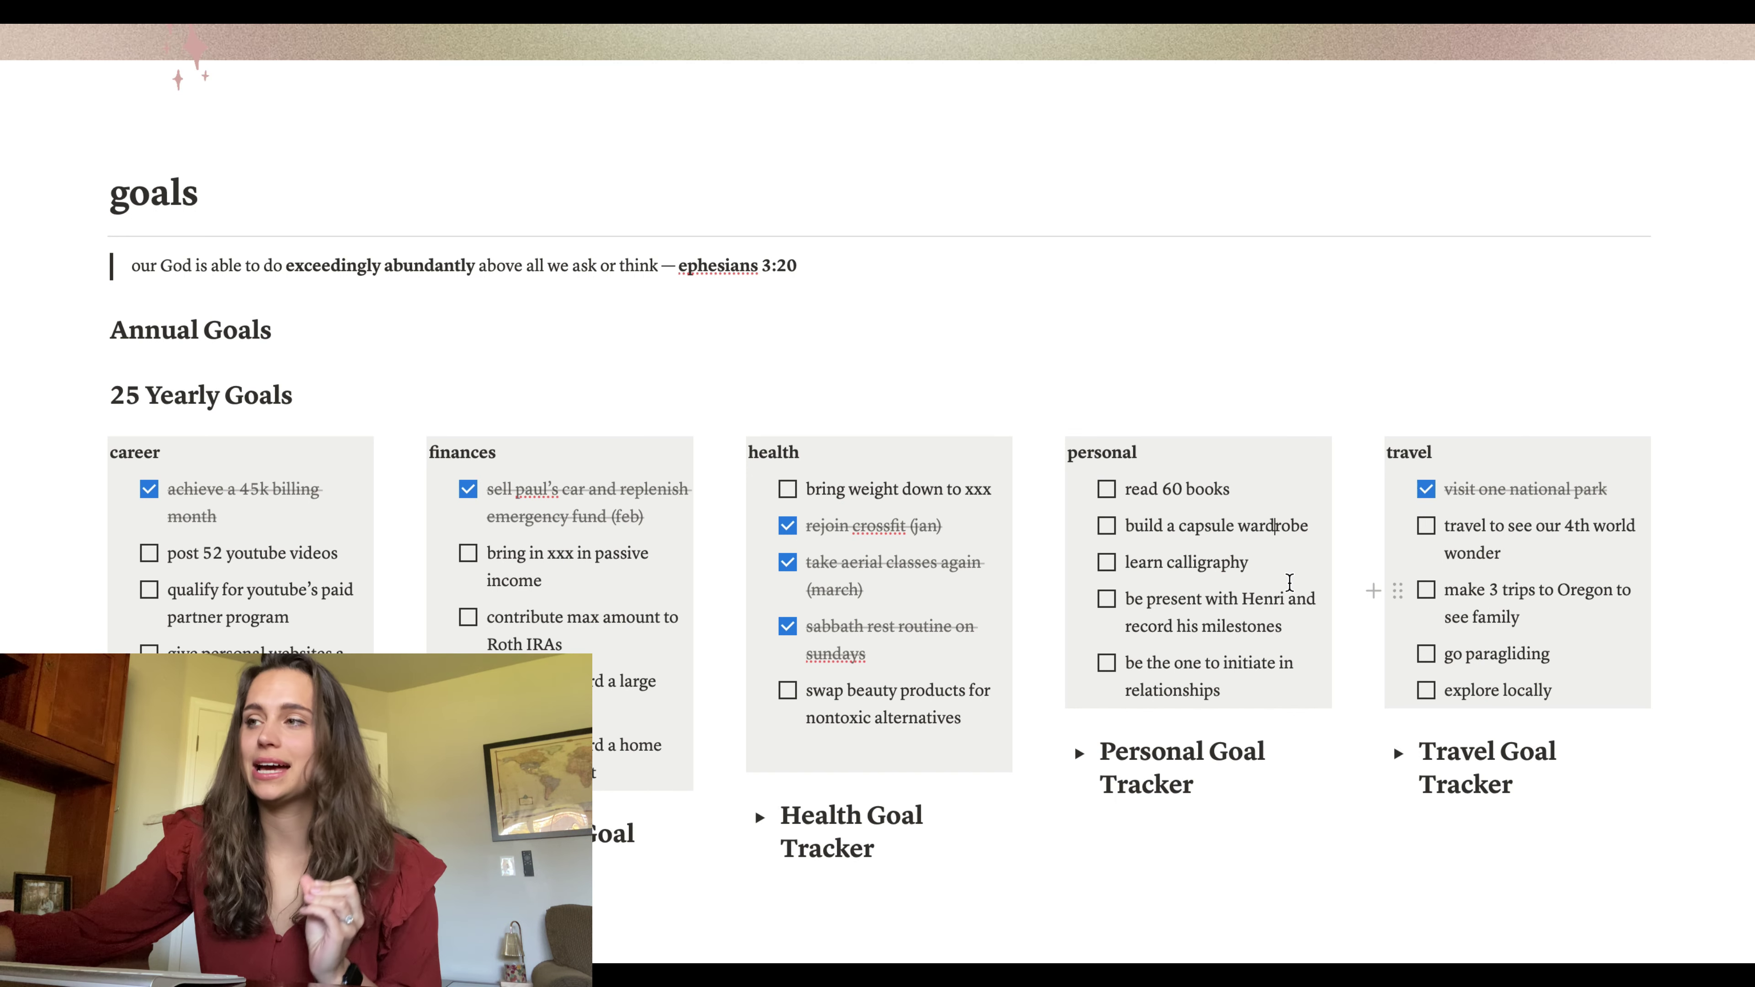
pyautogui.click(1290, 563)
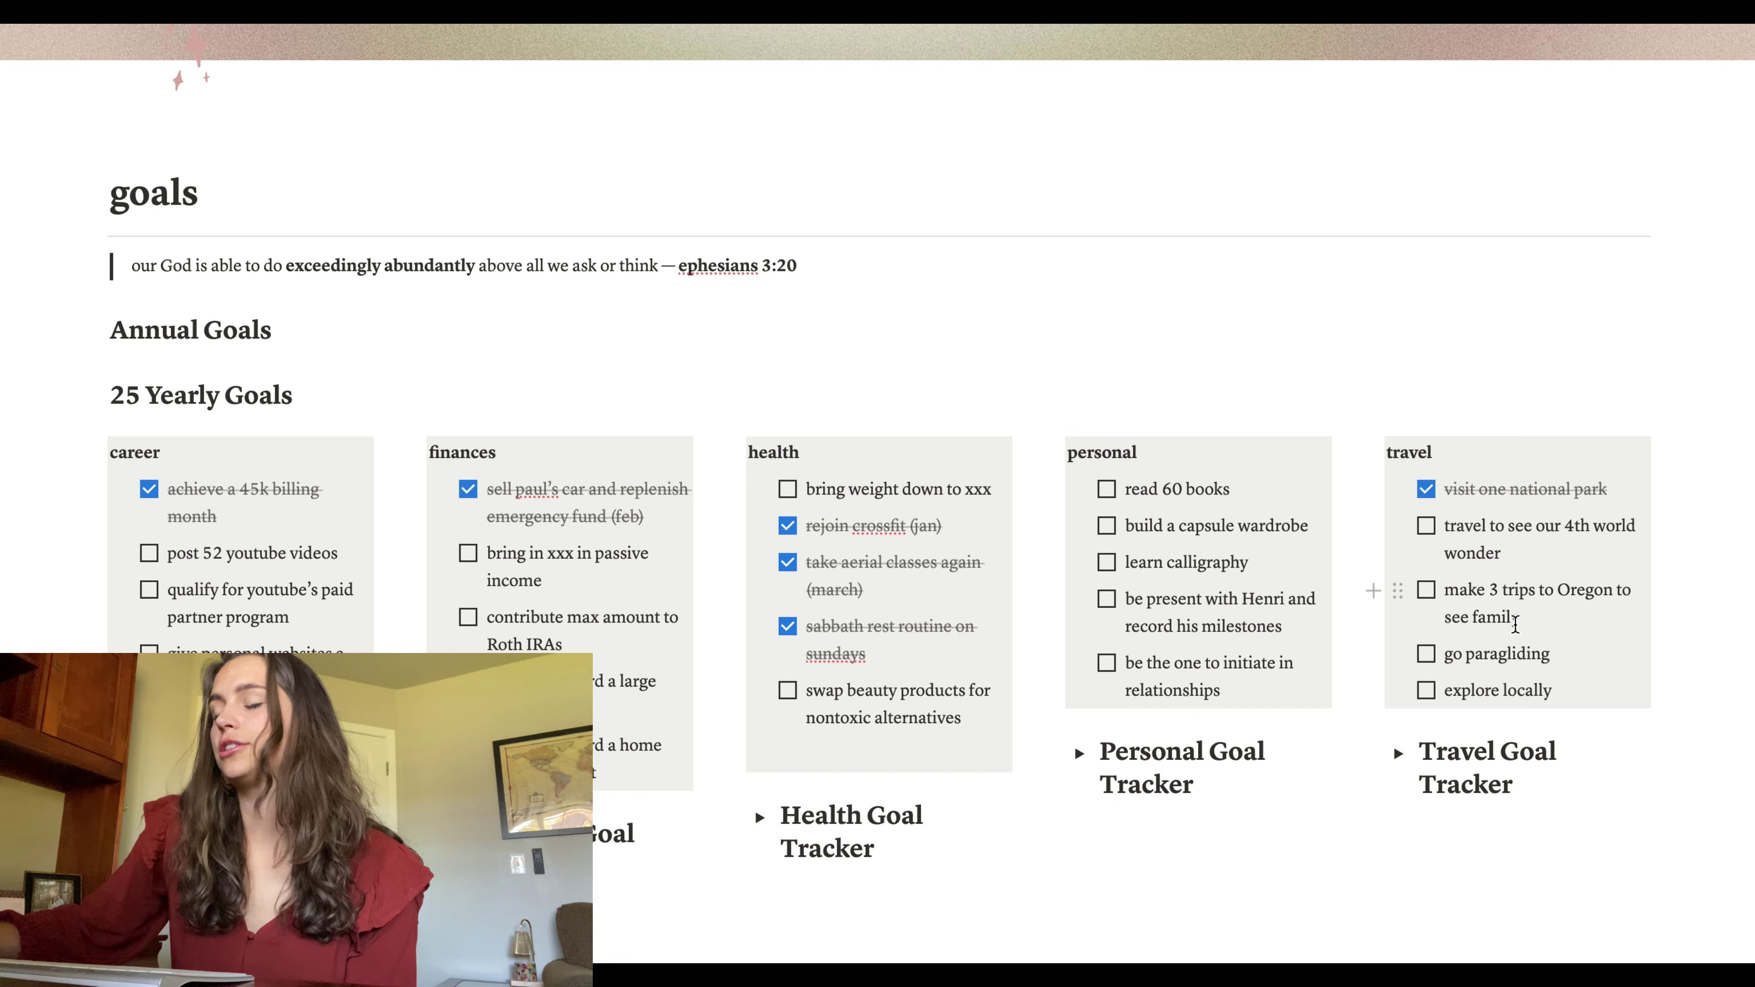
pyautogui.click(1513, 557)
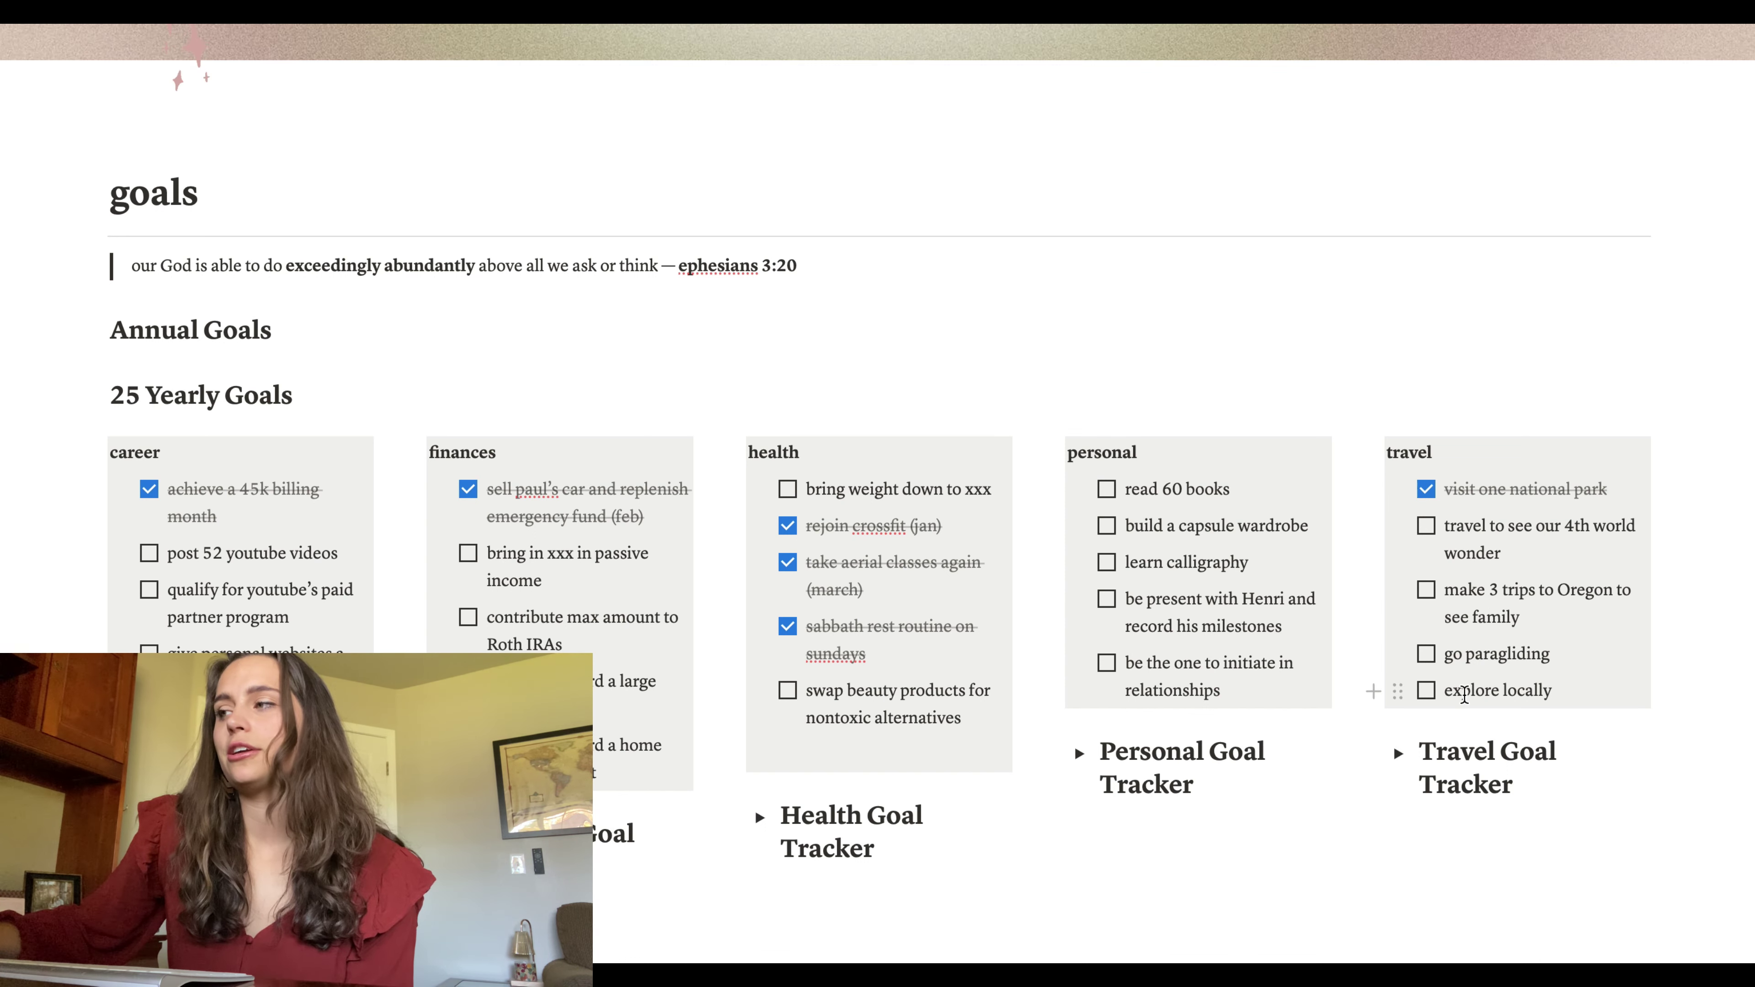
pyautogui.click(1558, 616)
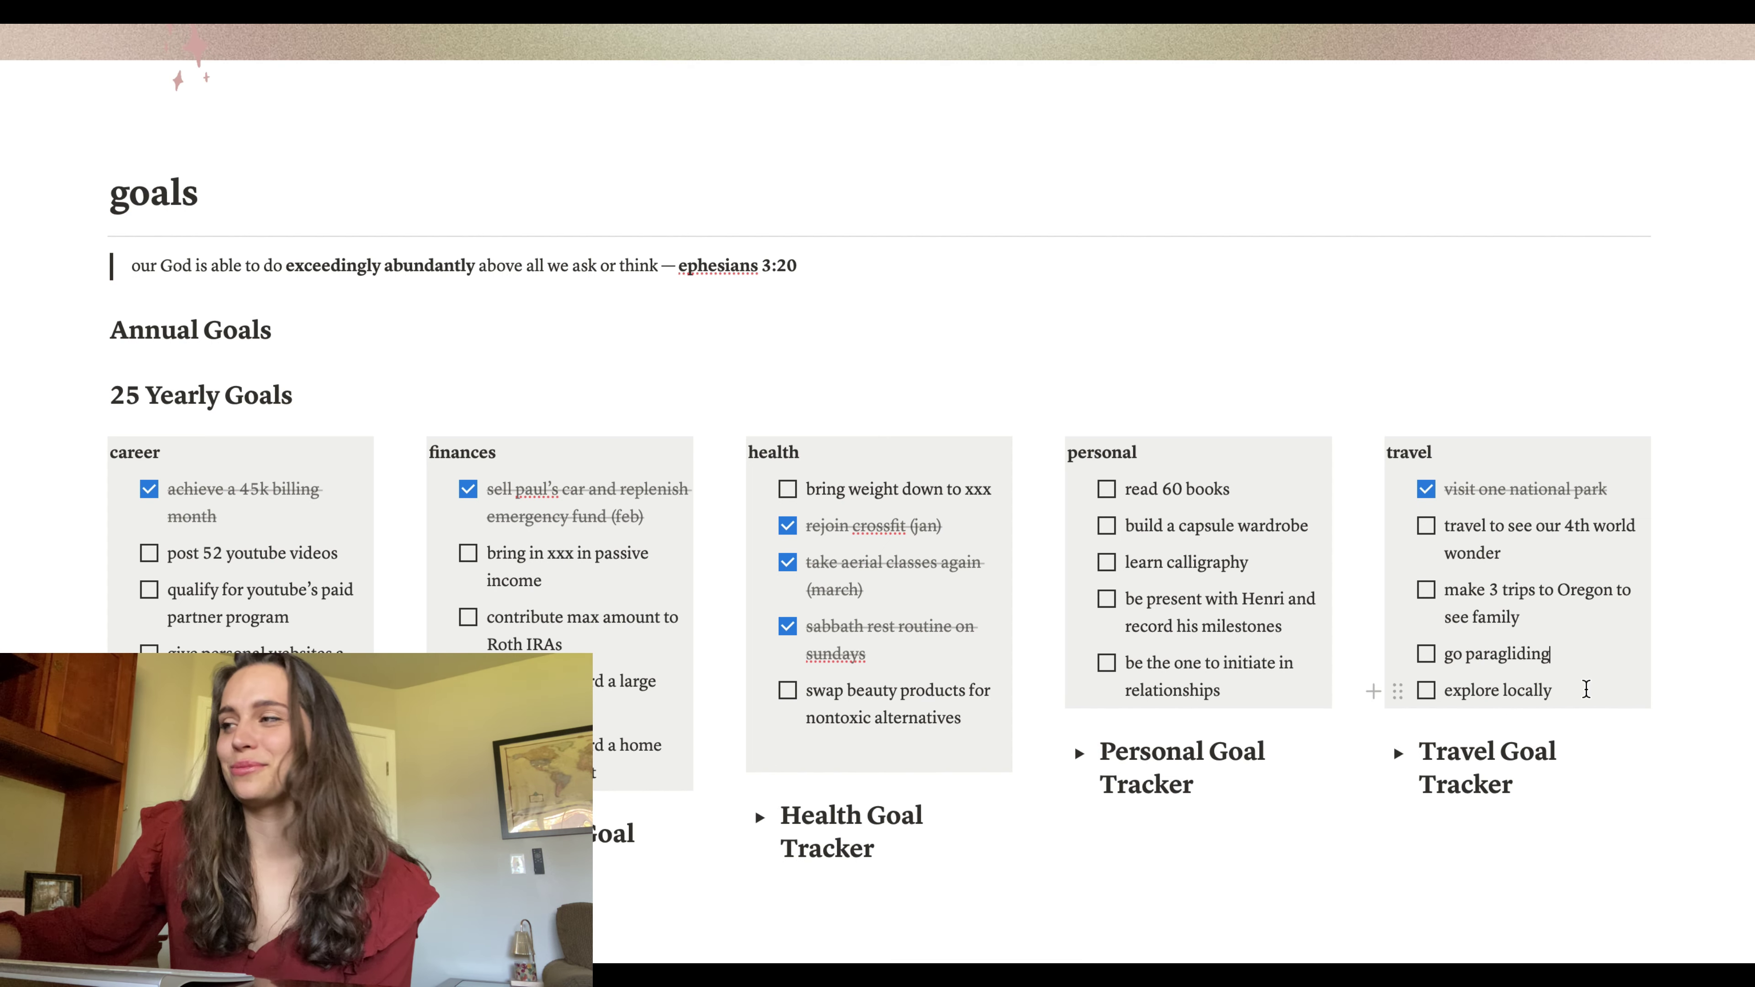
pyautogui.click(1585, 691)
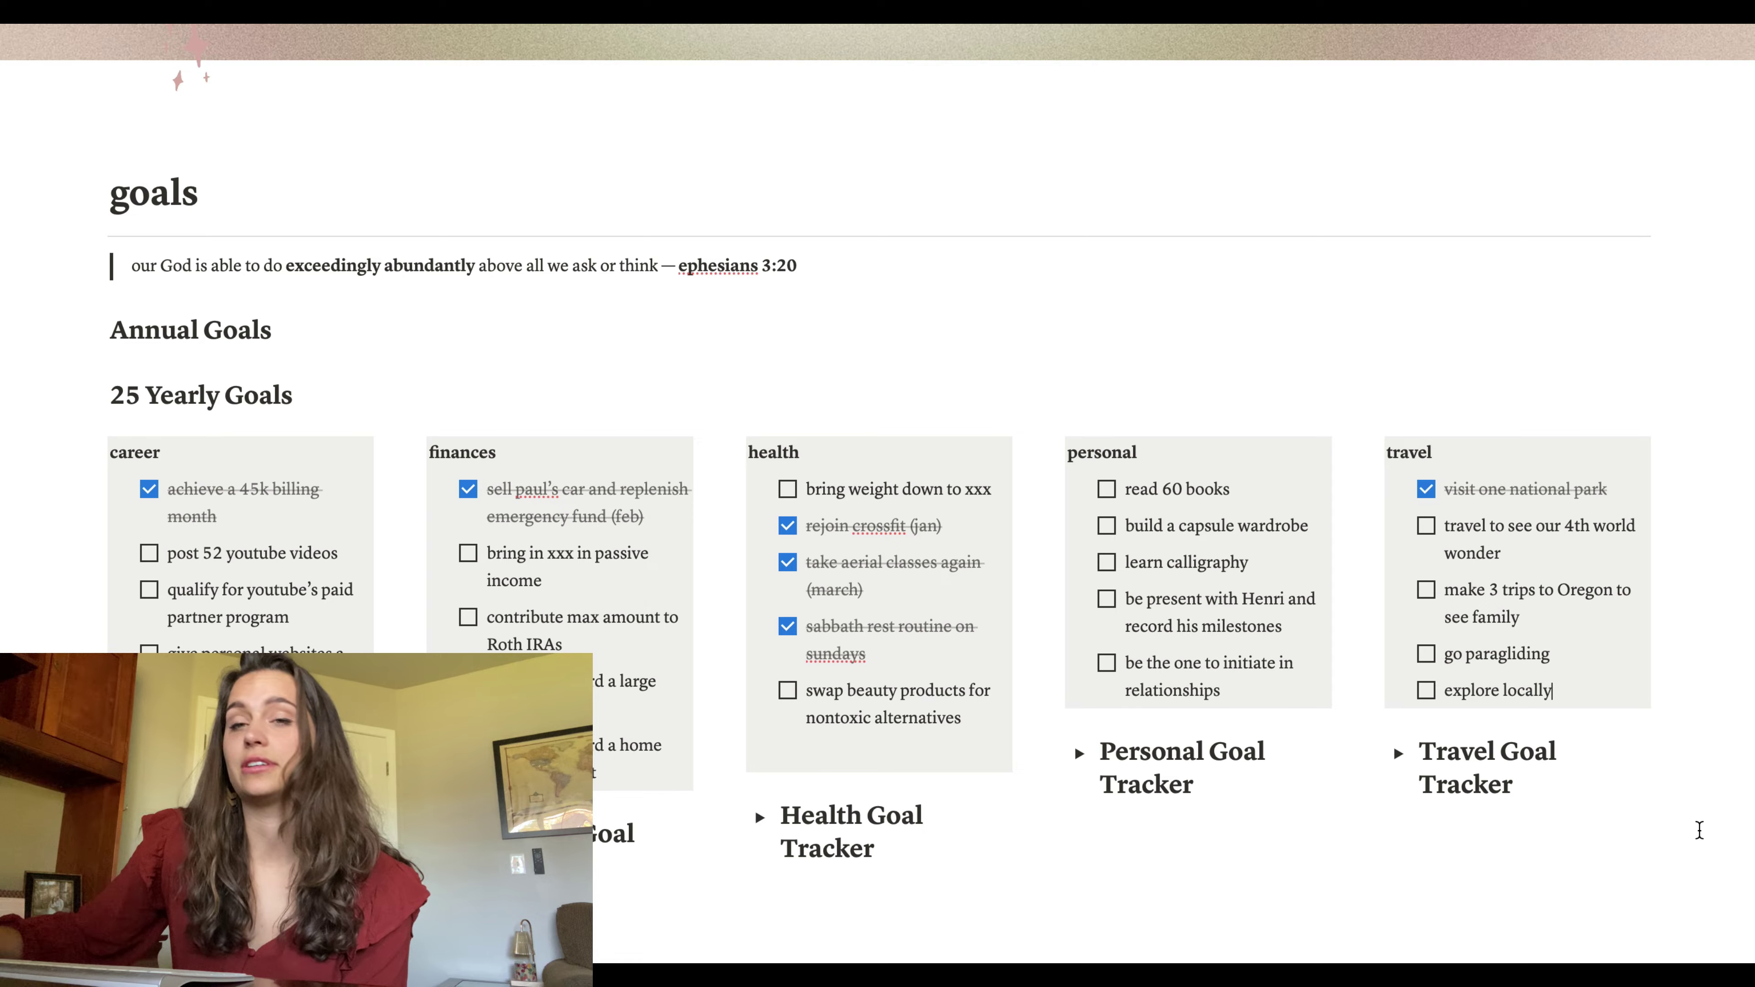
# - Go to the September Goals page with its Dedicate definition, Psalm 138:8 verse and quote
pyautogui.click(1683, 833)
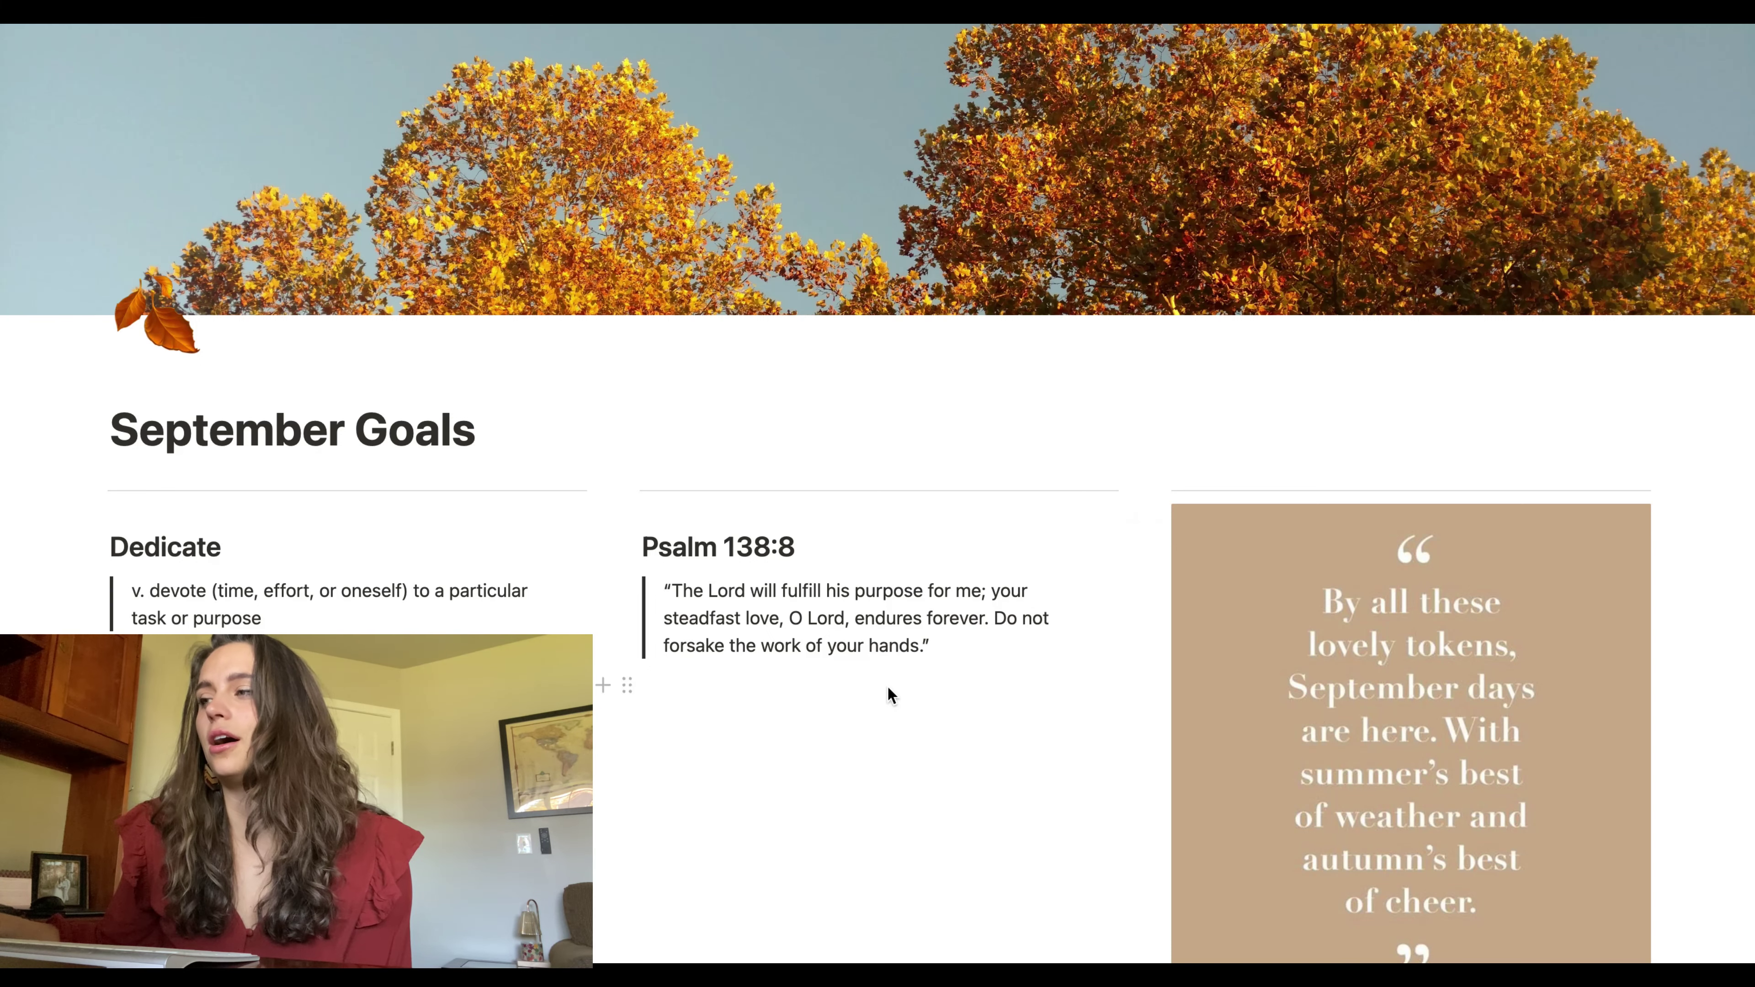
# - Scroll past Intentions to the Work, Finances, Personal and Health goal checklists
pyautogui.scroll(-10, 890, 686)
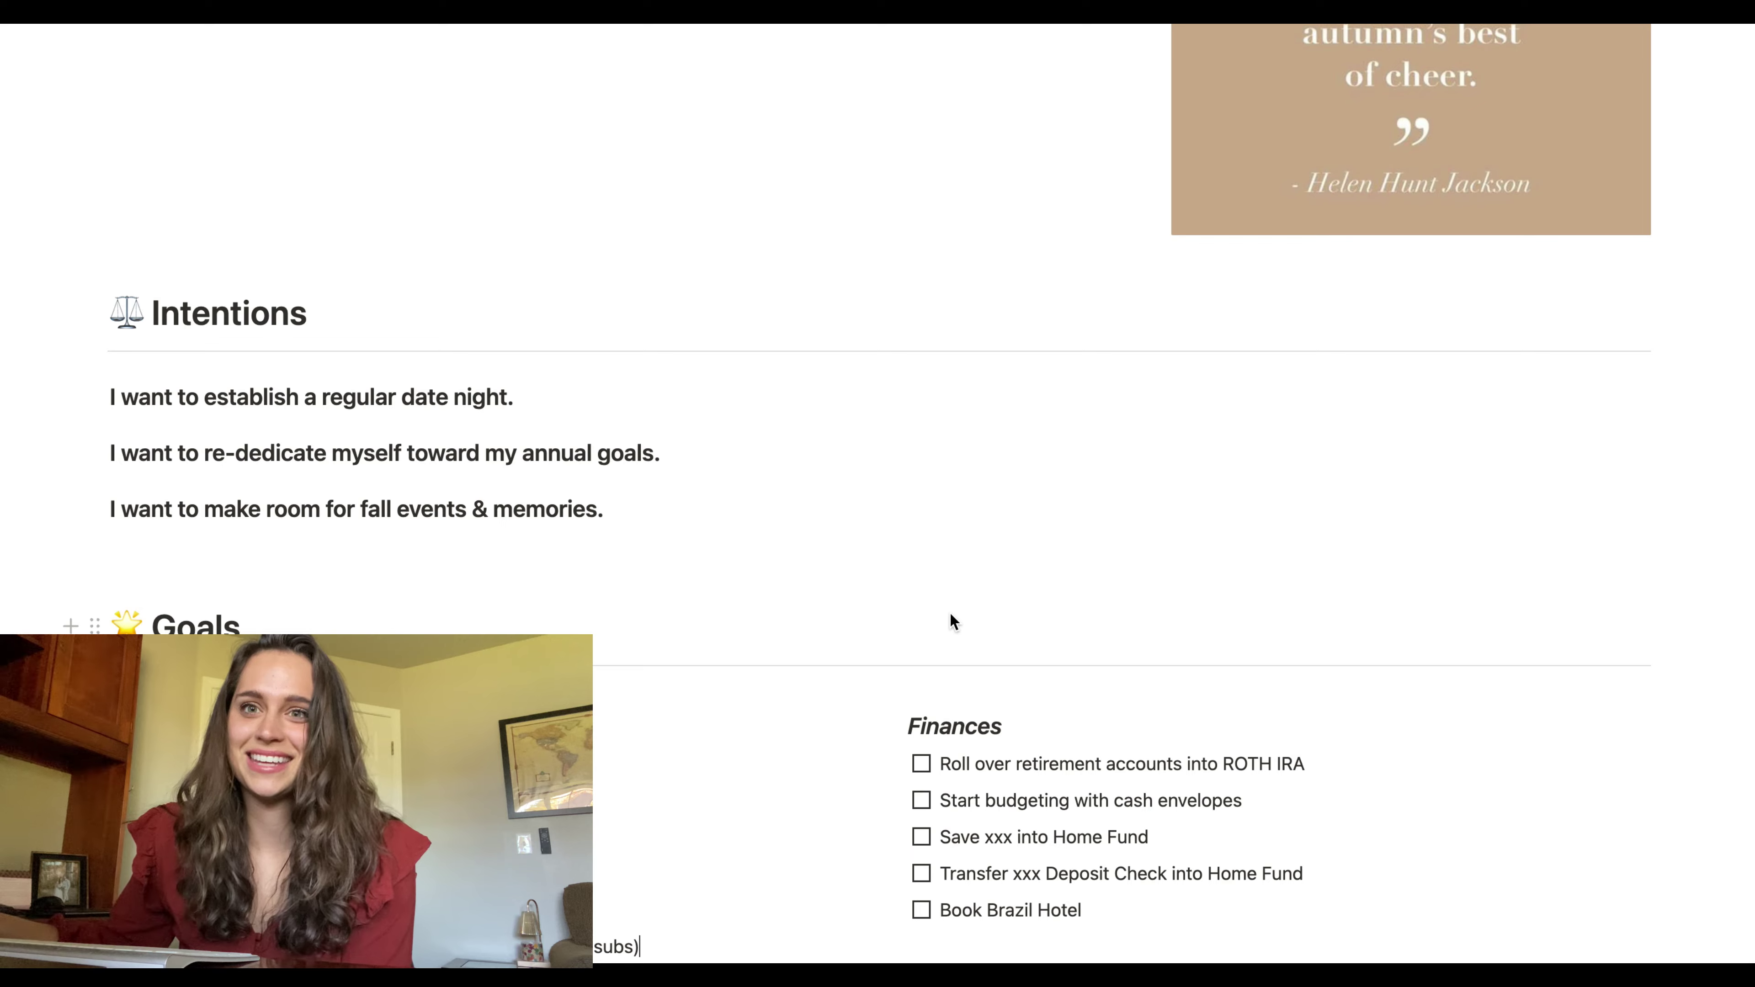
pyautogui.scroll(-8, 952, 622)
pyautogui.click(1007, 659)
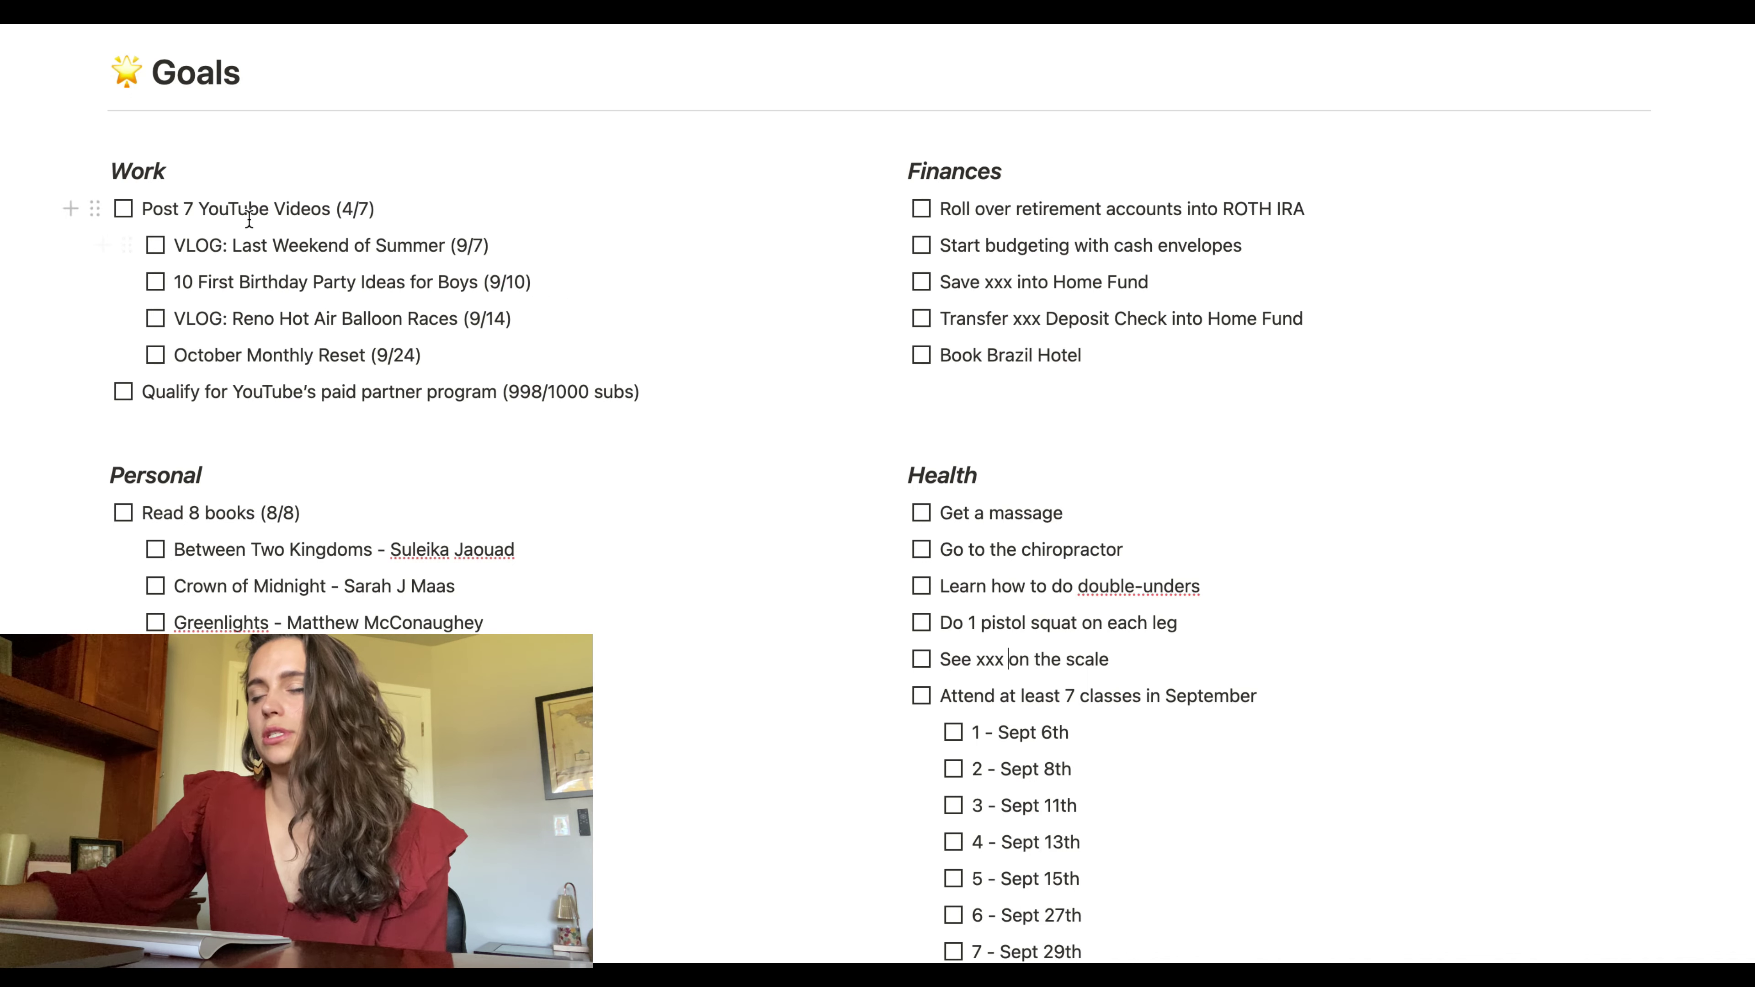
# - Tick the summer VLOG, birthday party ideas, Reno balloon races VLOG and October reset video
pyautogui.keyDown('shift'); pyautogui.click(421, 198); pyautogui.keyUp('shift')
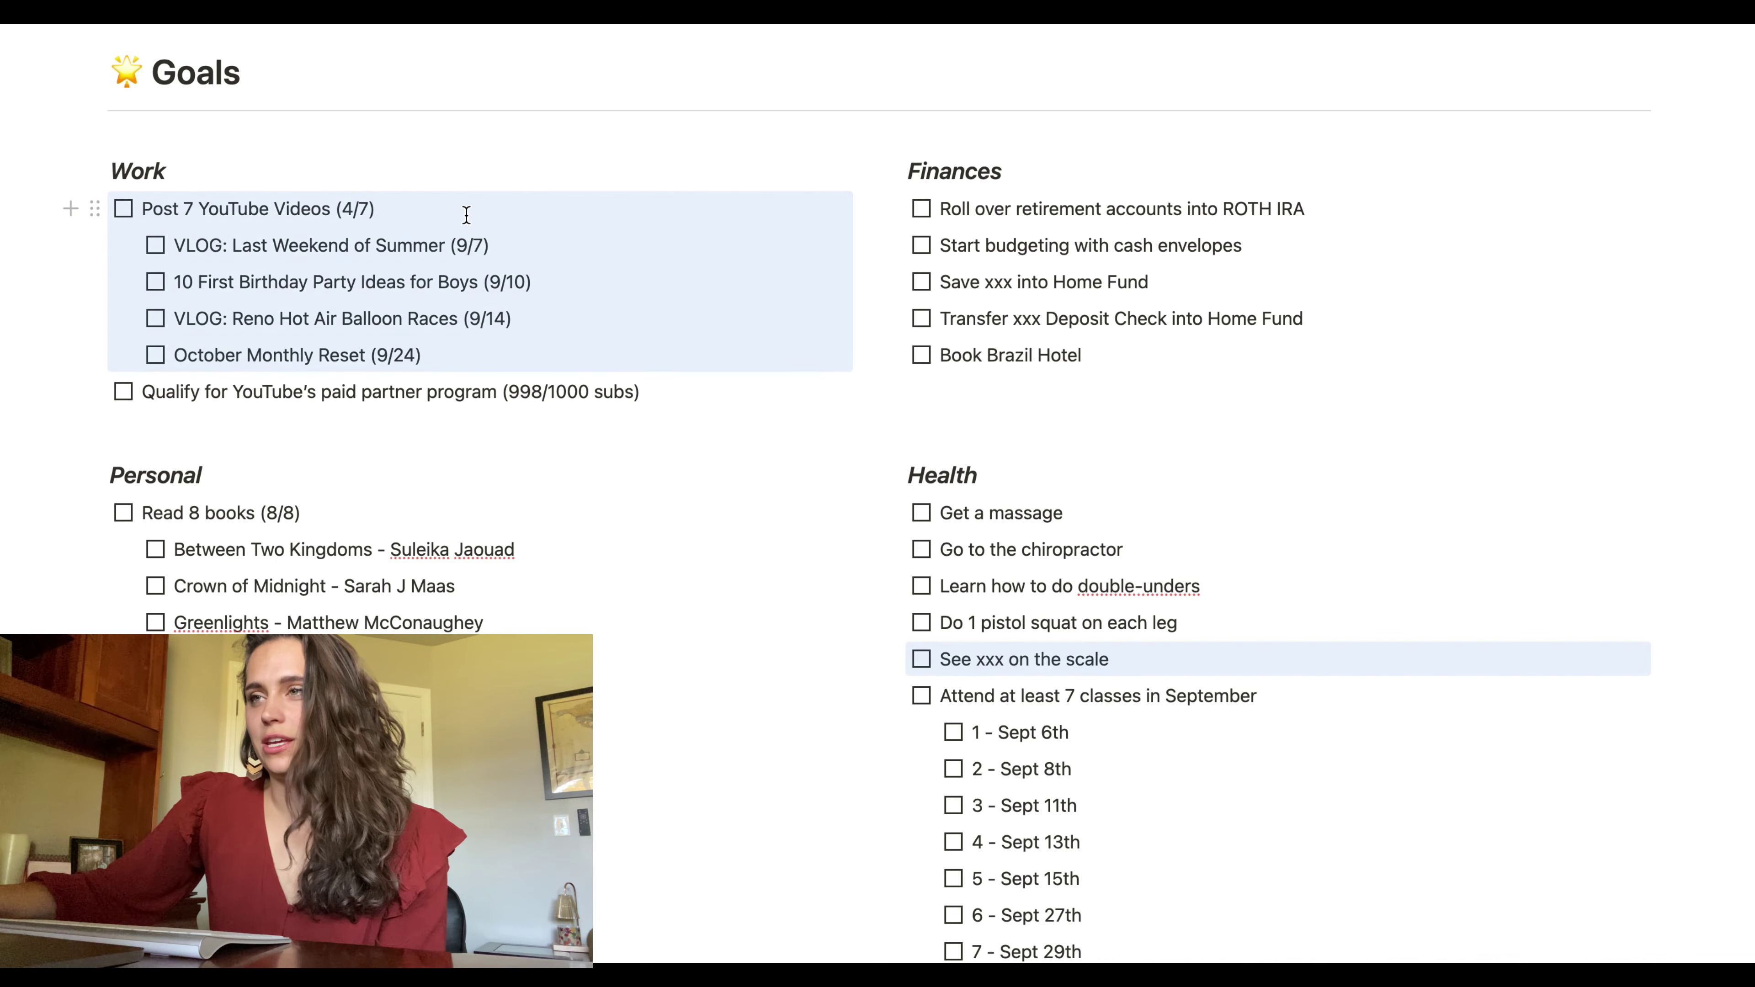
pyautogui.keyDown('shift'); pyautogui.click(505, 219); pyautogui.keyUp('shift')
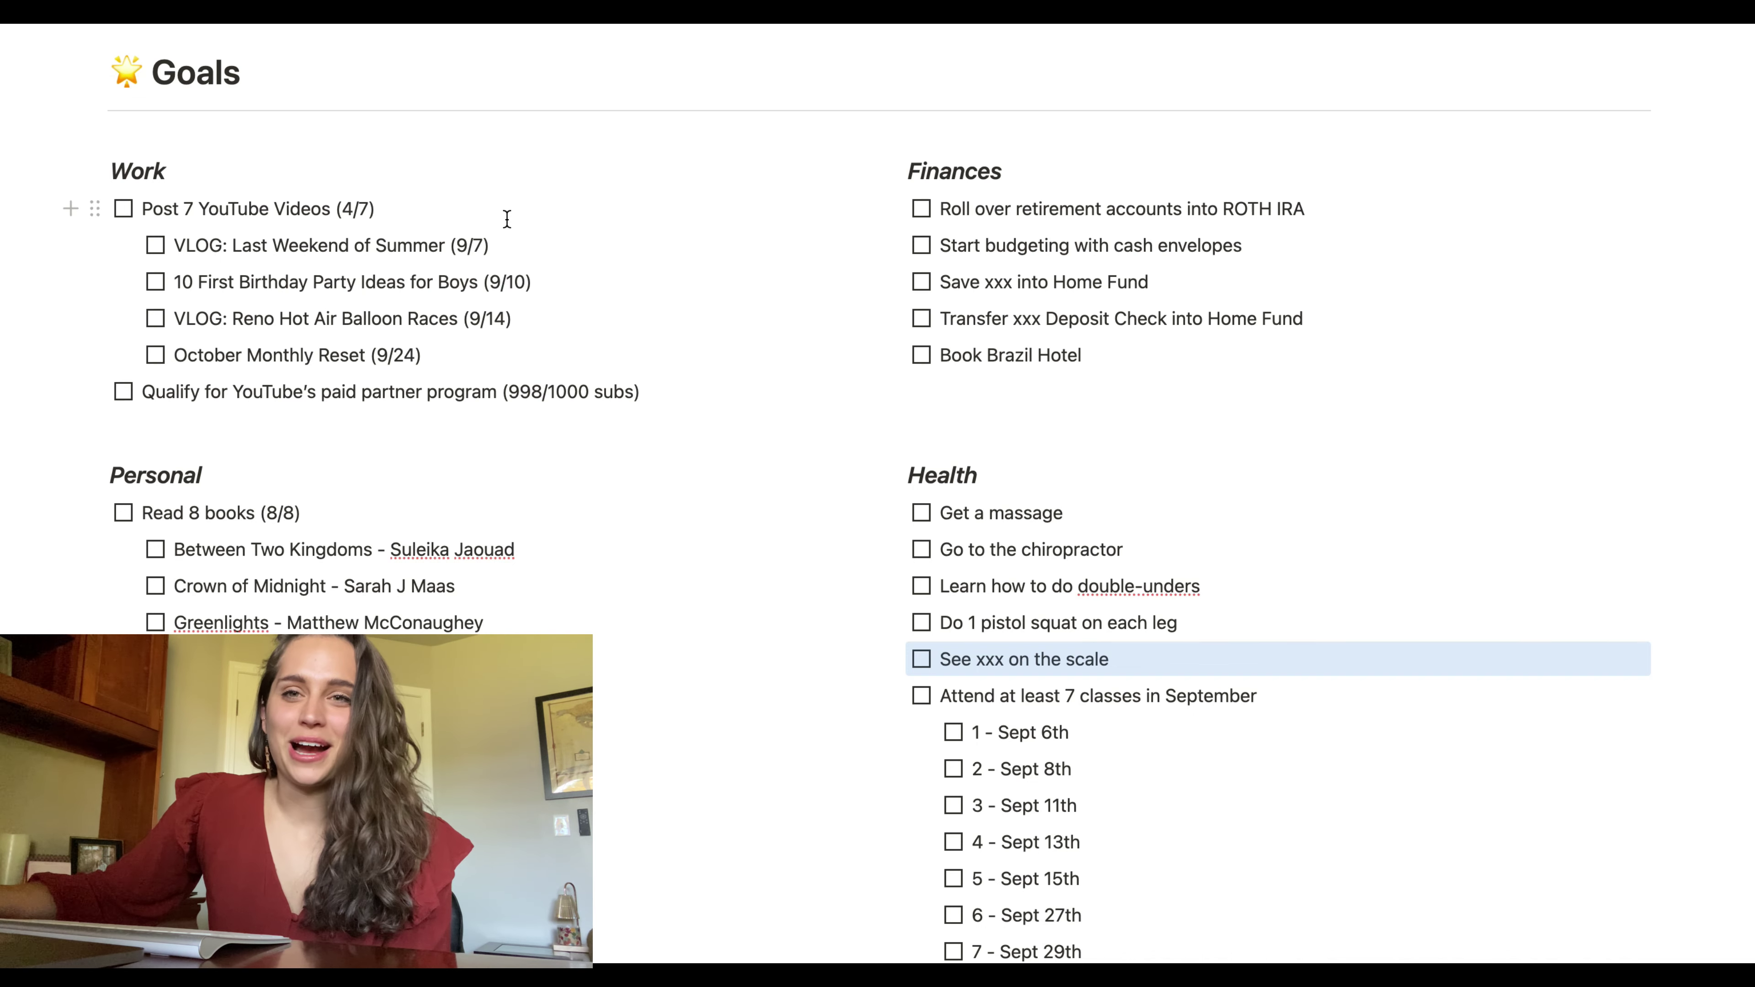
pyautogui.moveTo(530, 245); pyautogui.dragTo(573, 276)
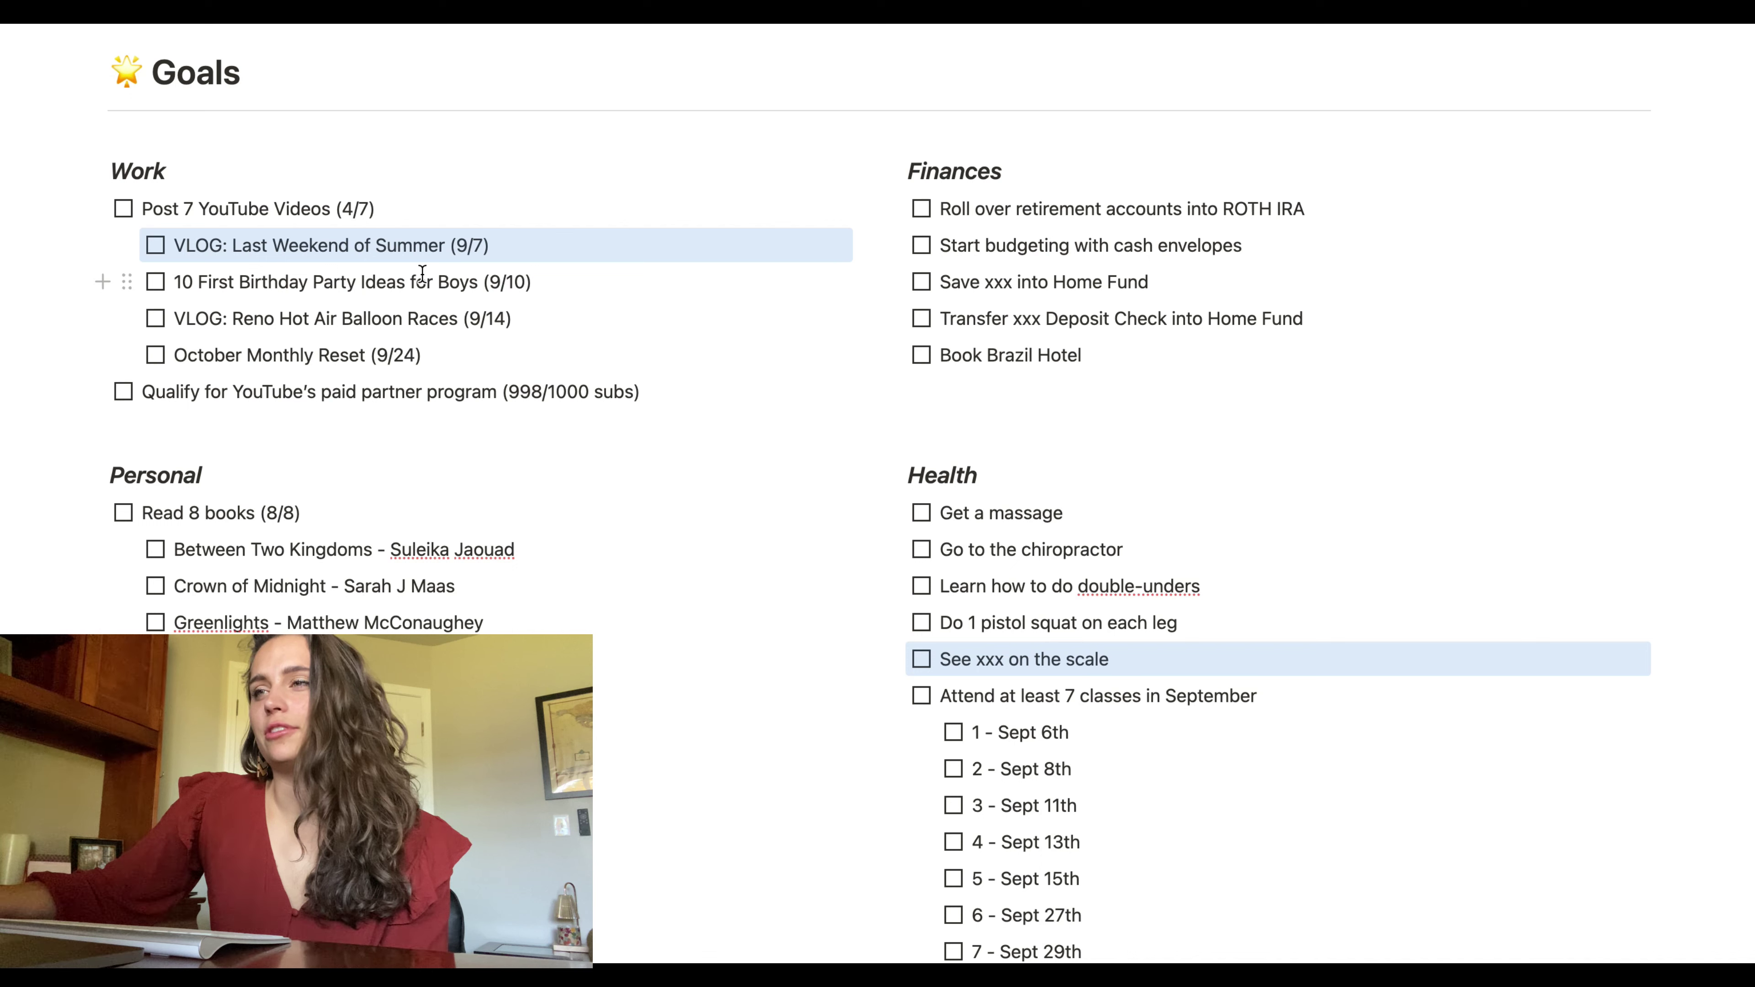
pyautogui.click(155, 245)
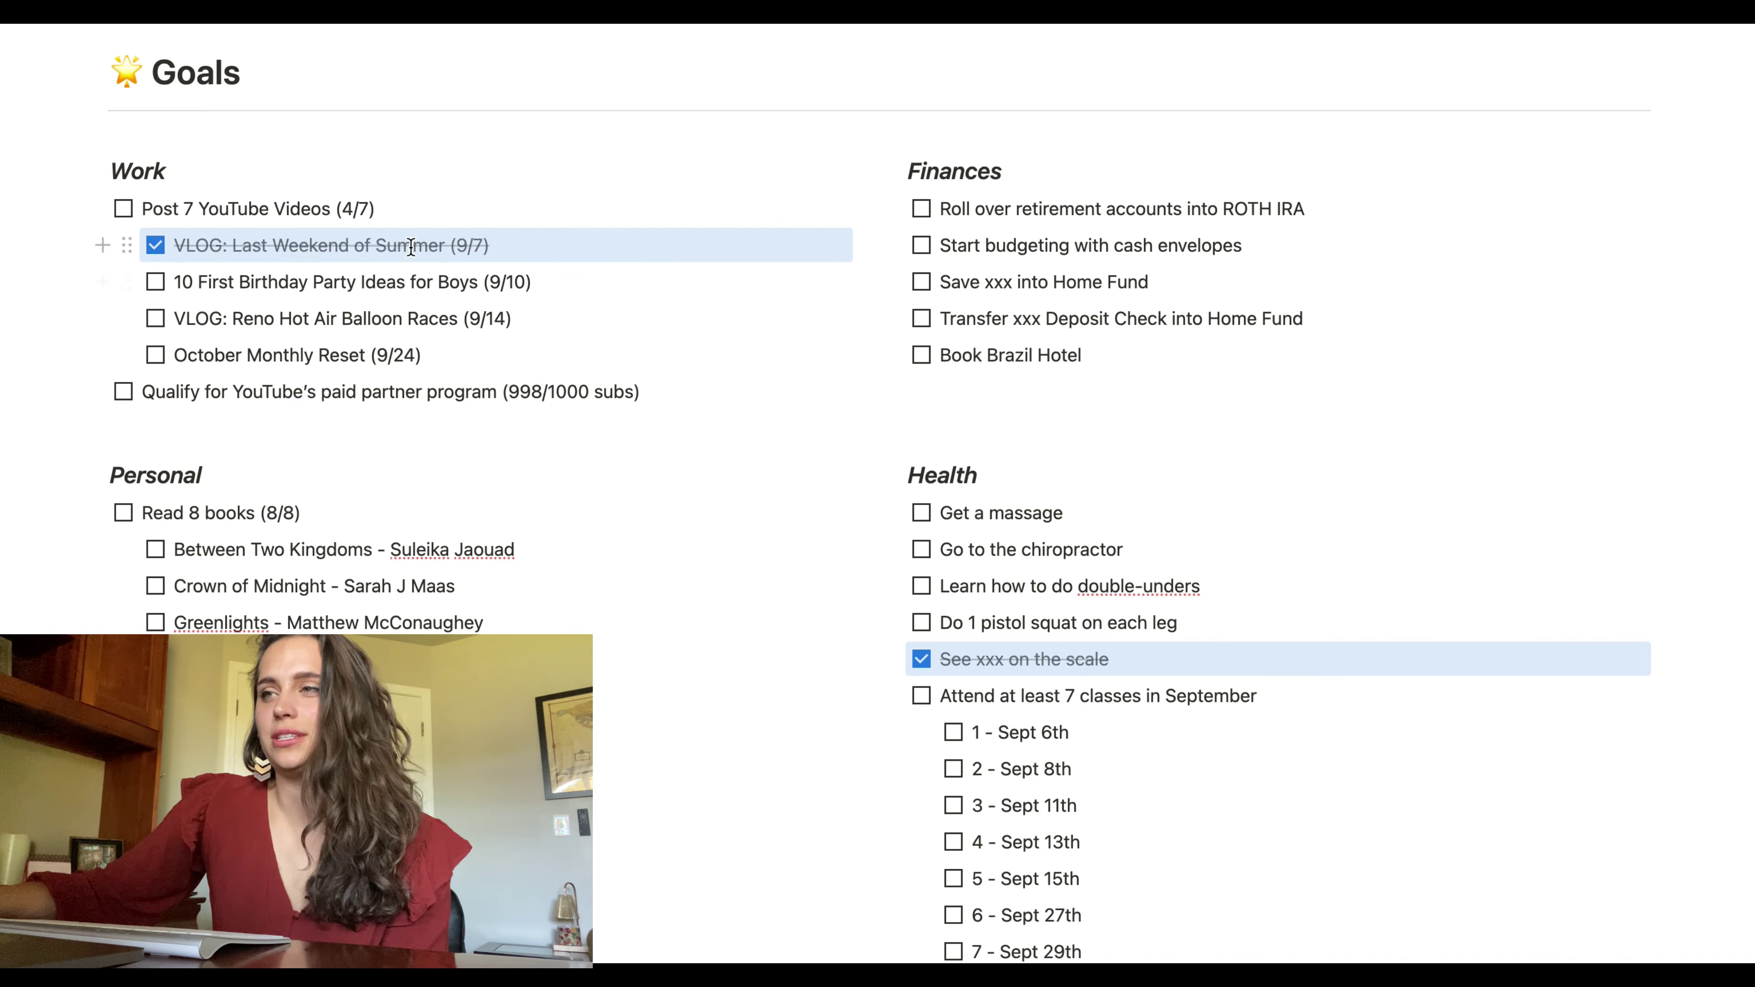
pyautogui.click(158, 282)
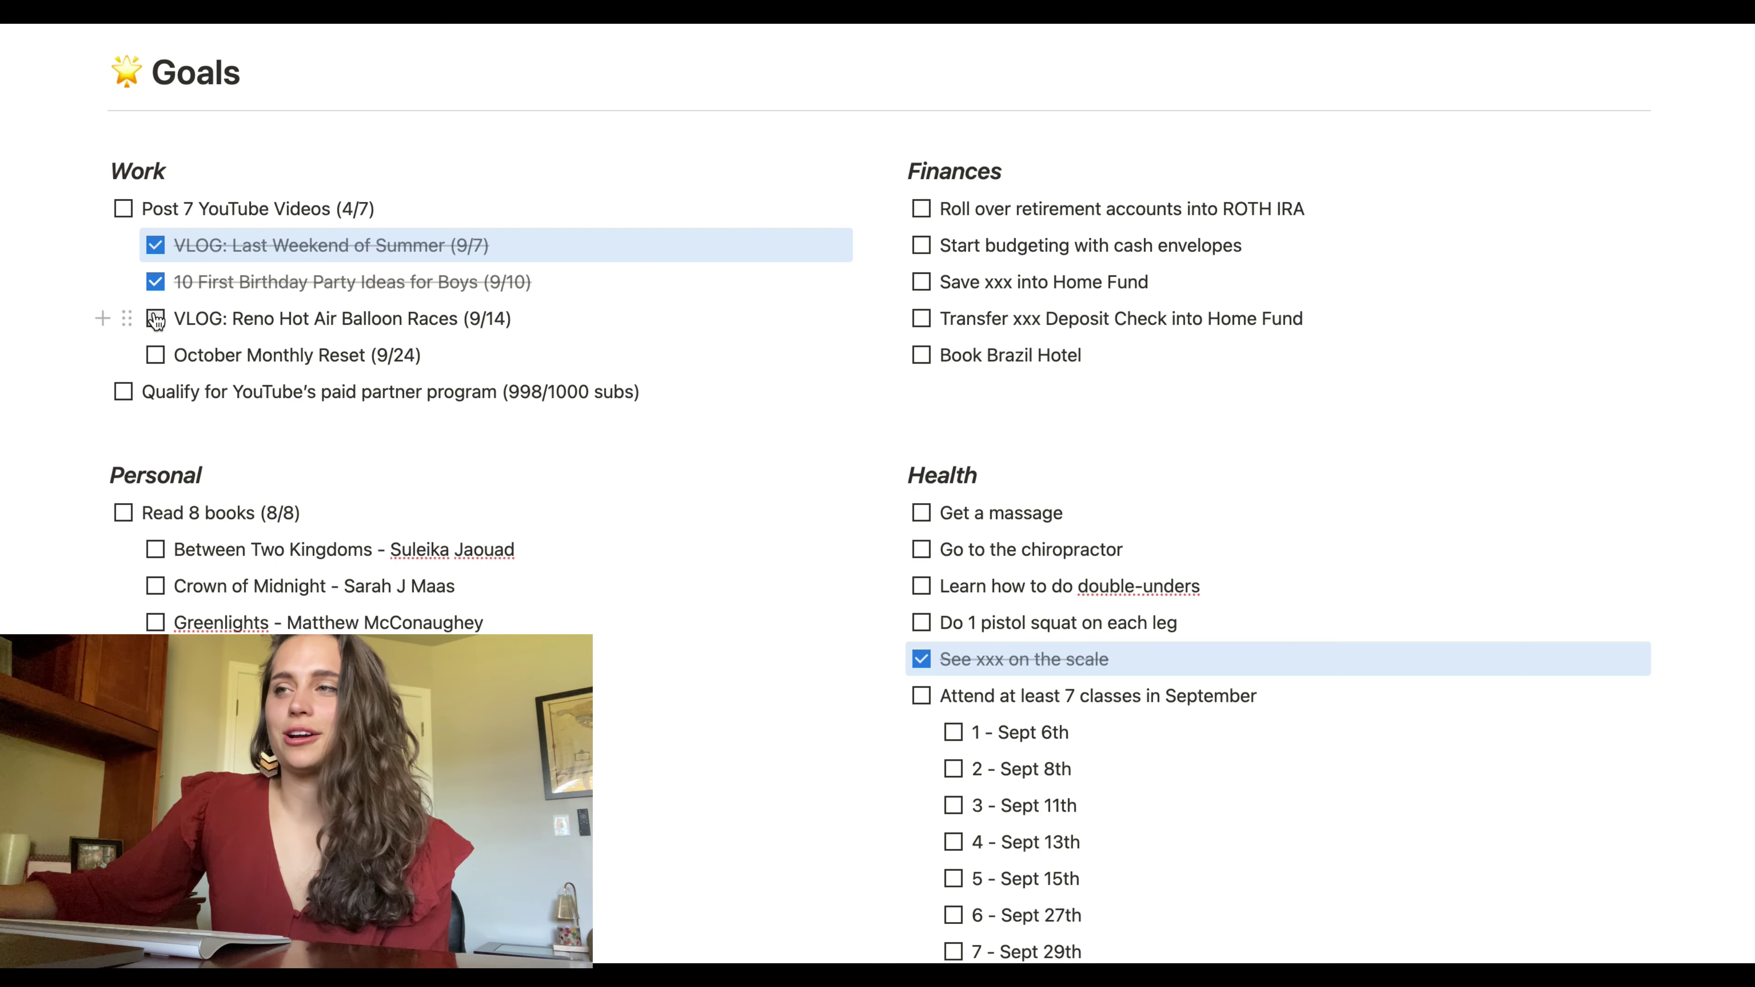
pyautogui.click(156, 320)
pyautogui.click(156, 355)
pyautogui.click(59, 172)
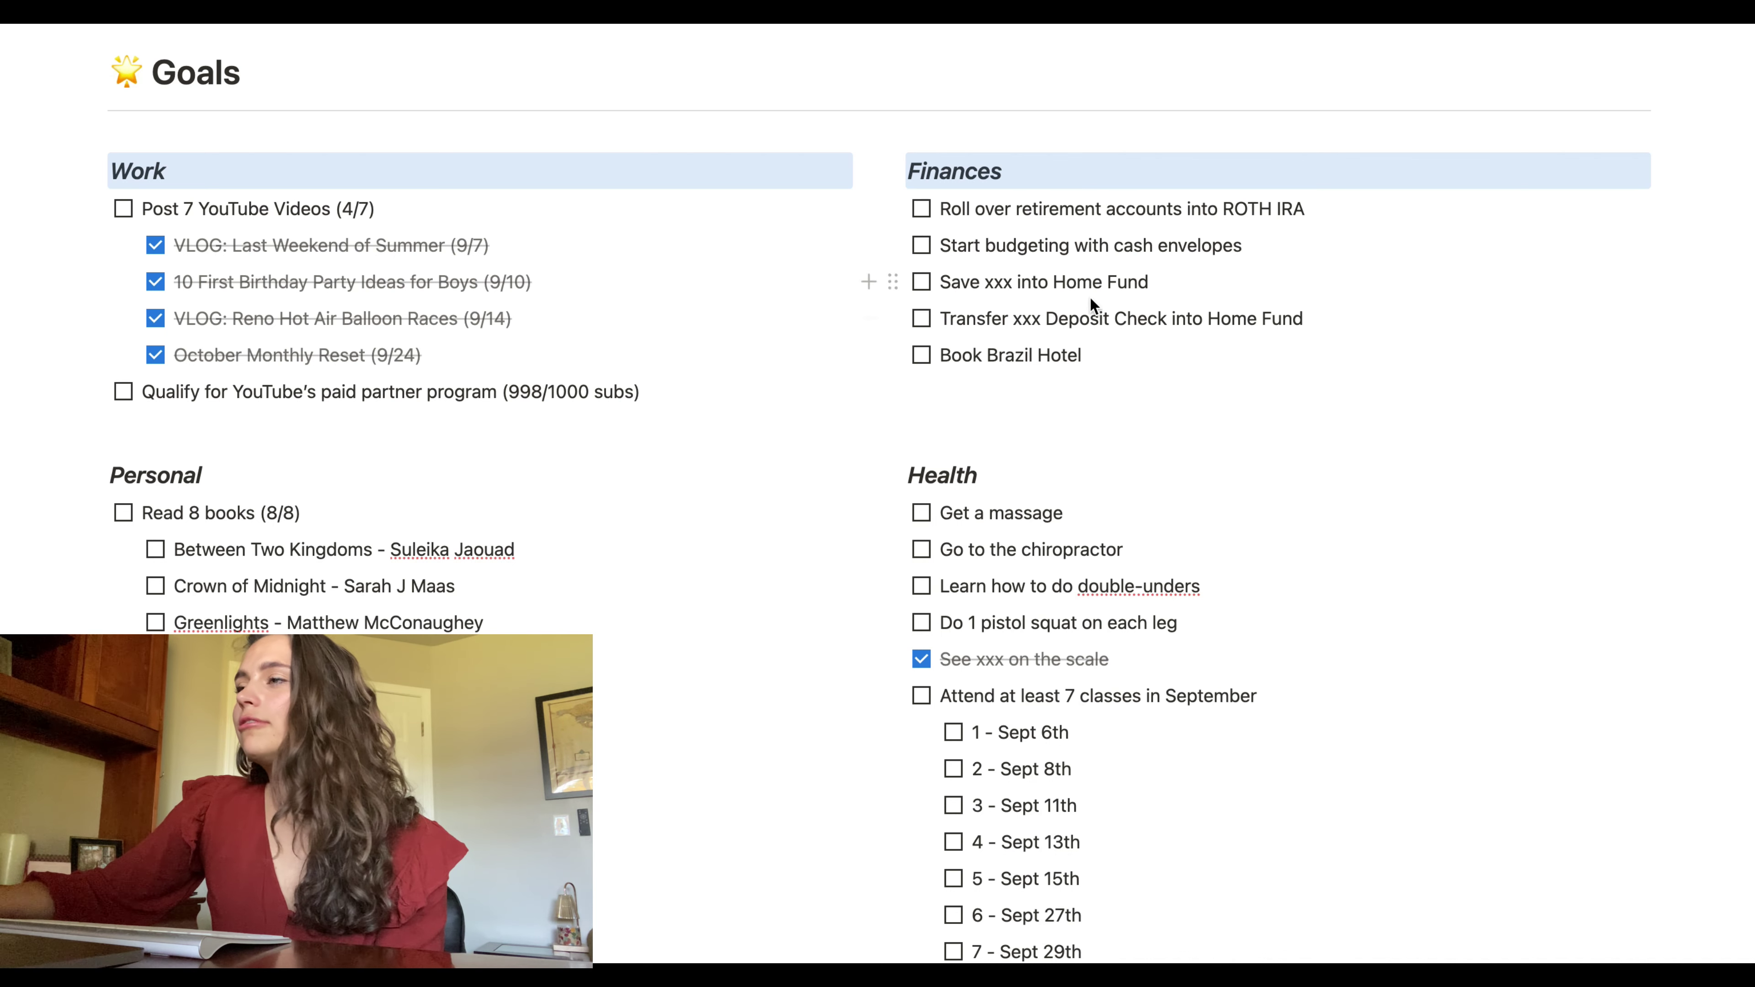
# - Check off cash-envelope budgeting and both Home Fund goals under Finances
pyautogui.click(921, 246)
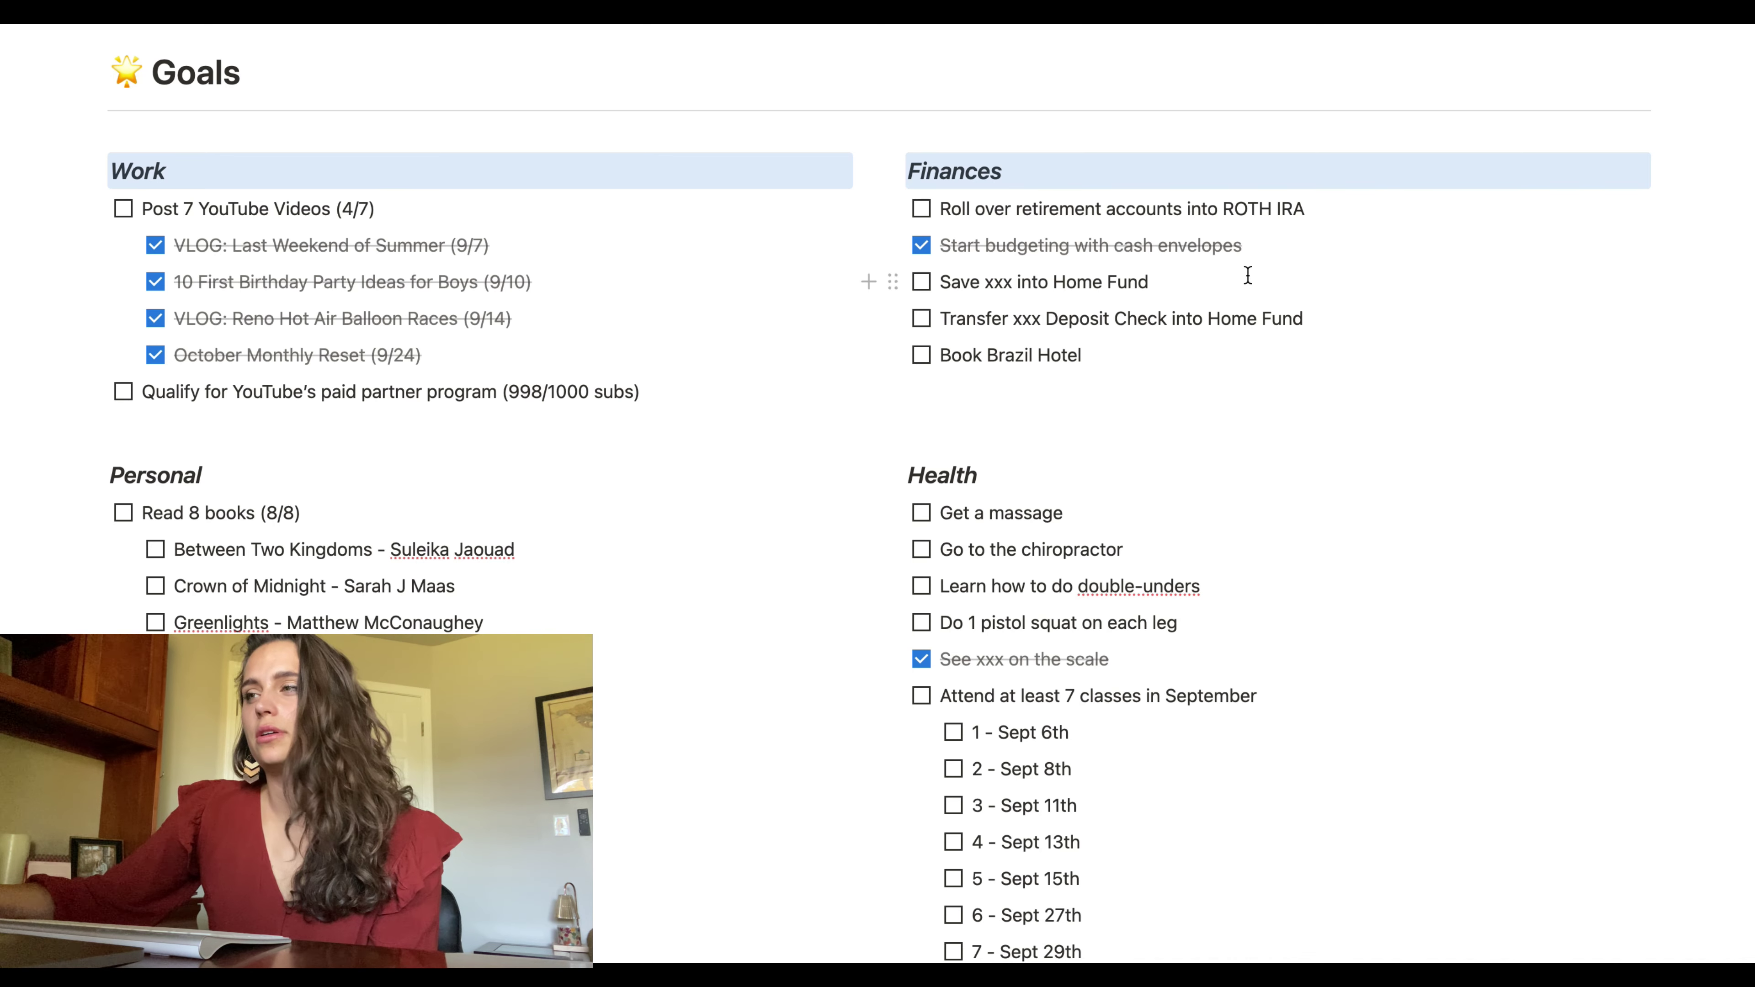
pyautogui.click(920, 283)
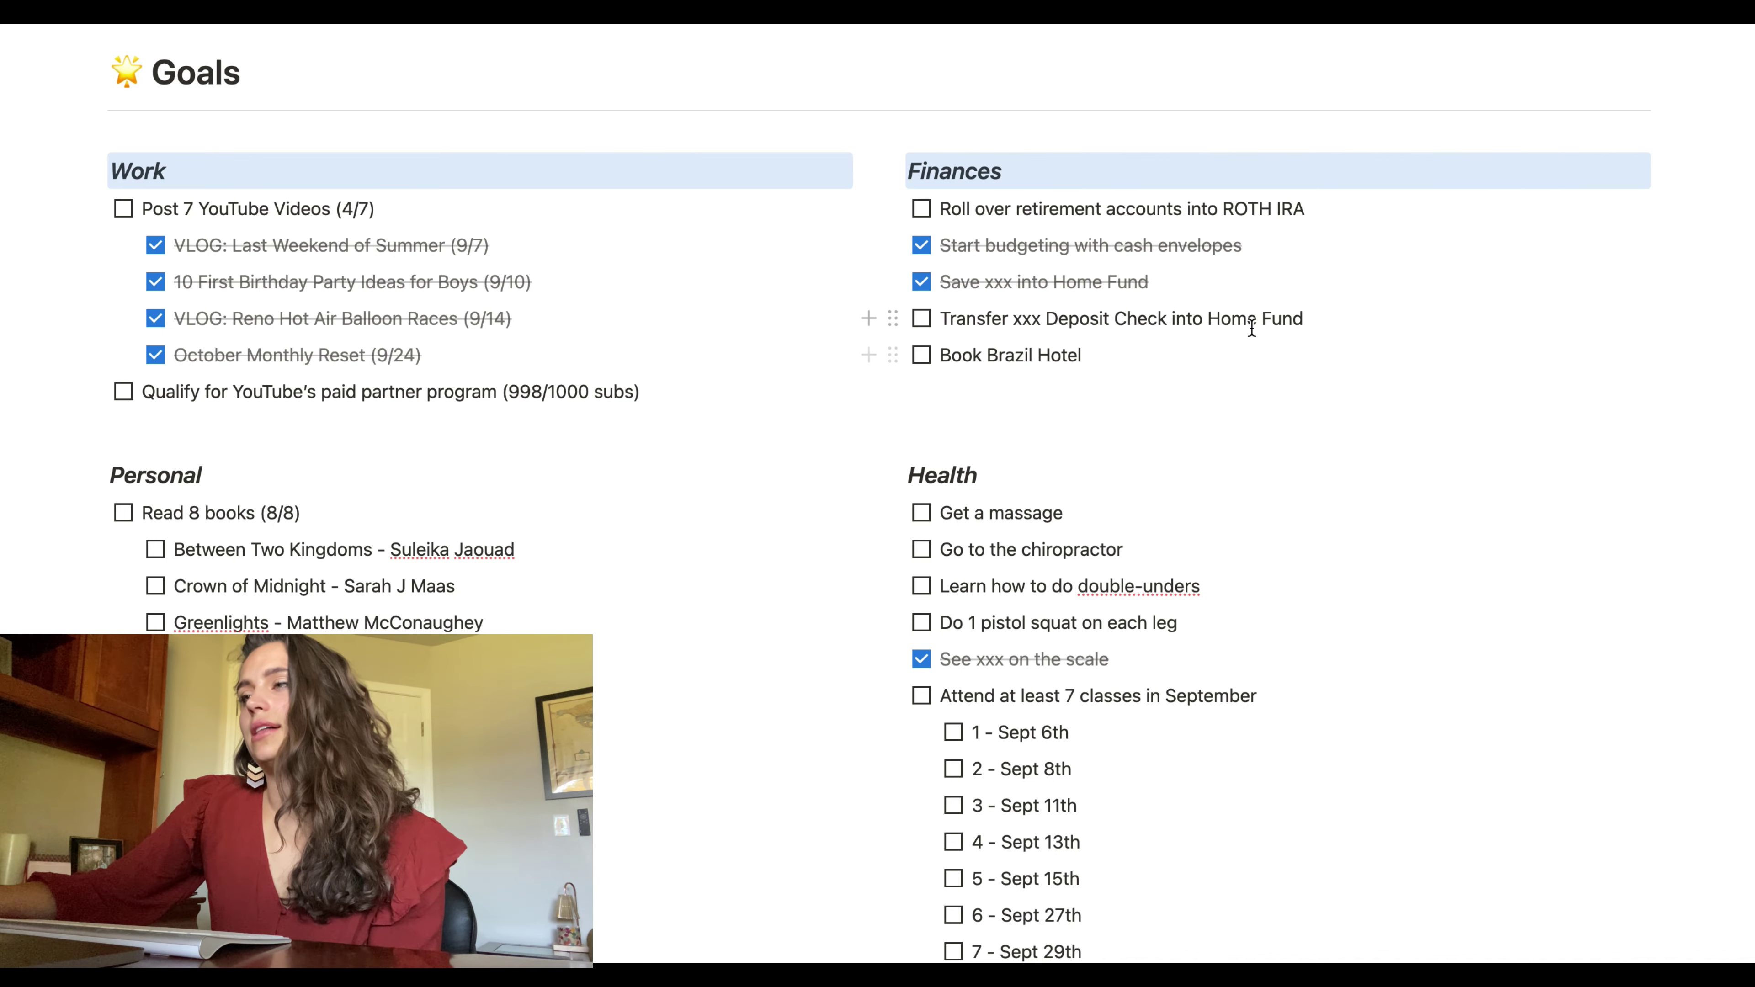
pyautogui.click(920, 318)
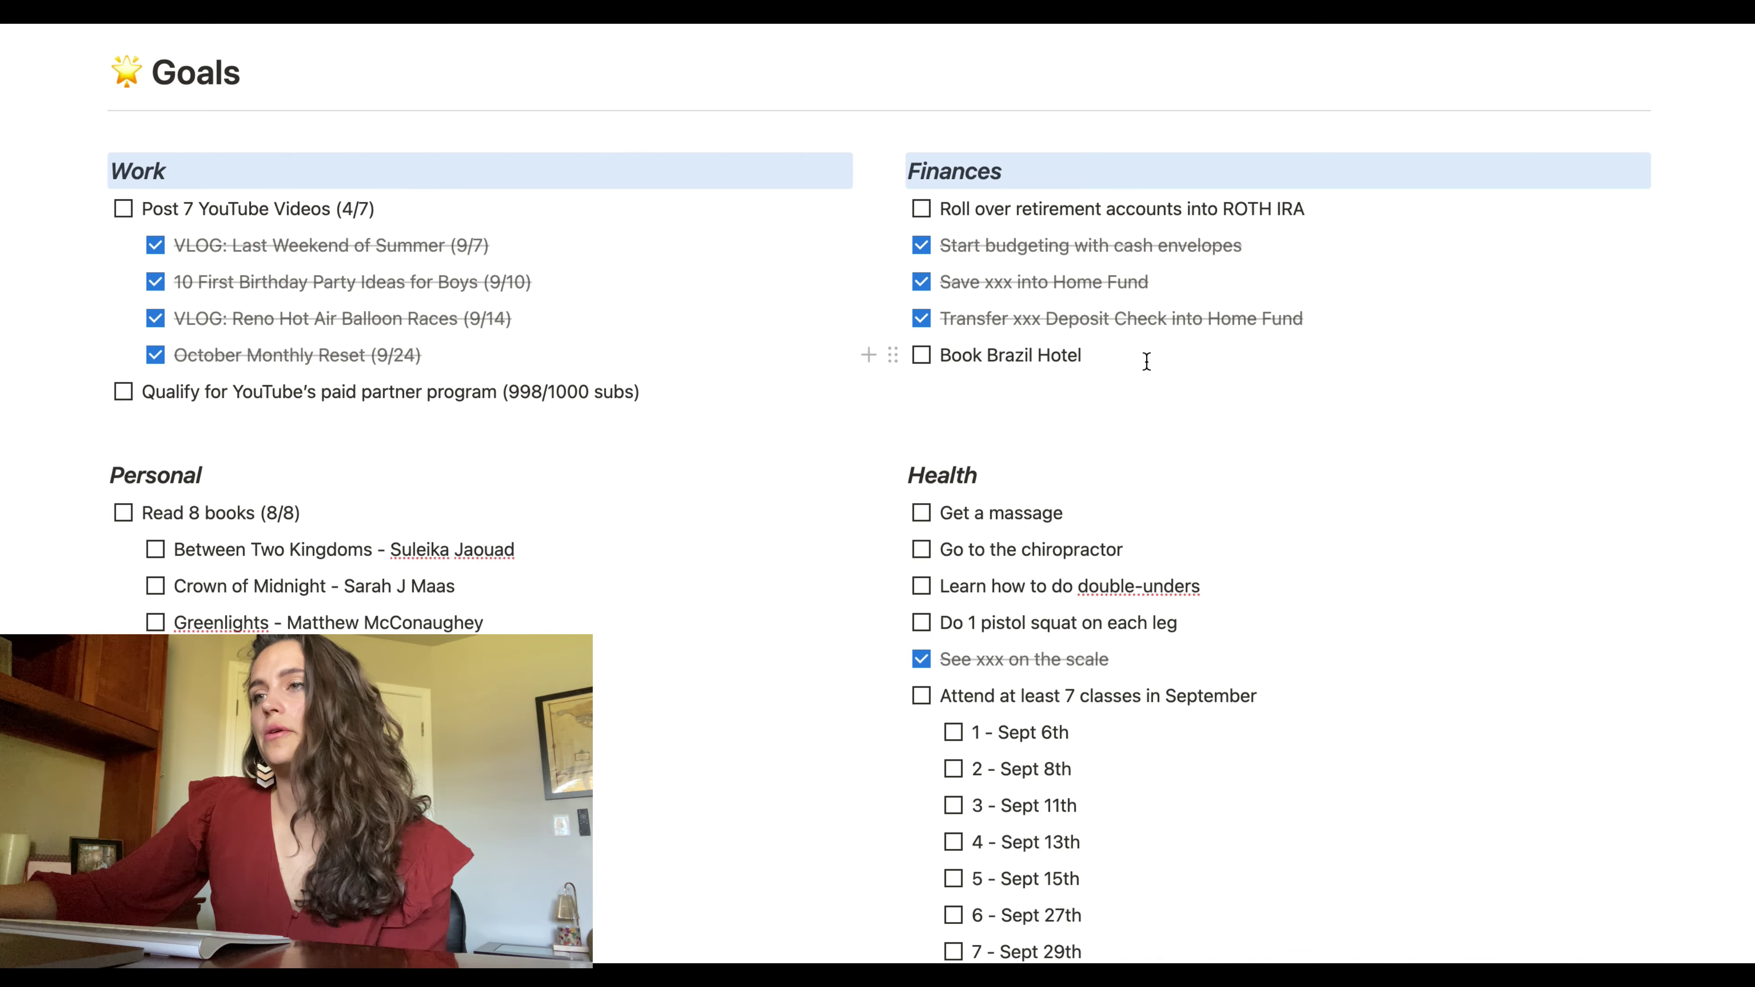
# - Mark all eight books as read, then tick the Read 8 books (8/8) goal
pyautogui.scroll(-3, 598, 655)
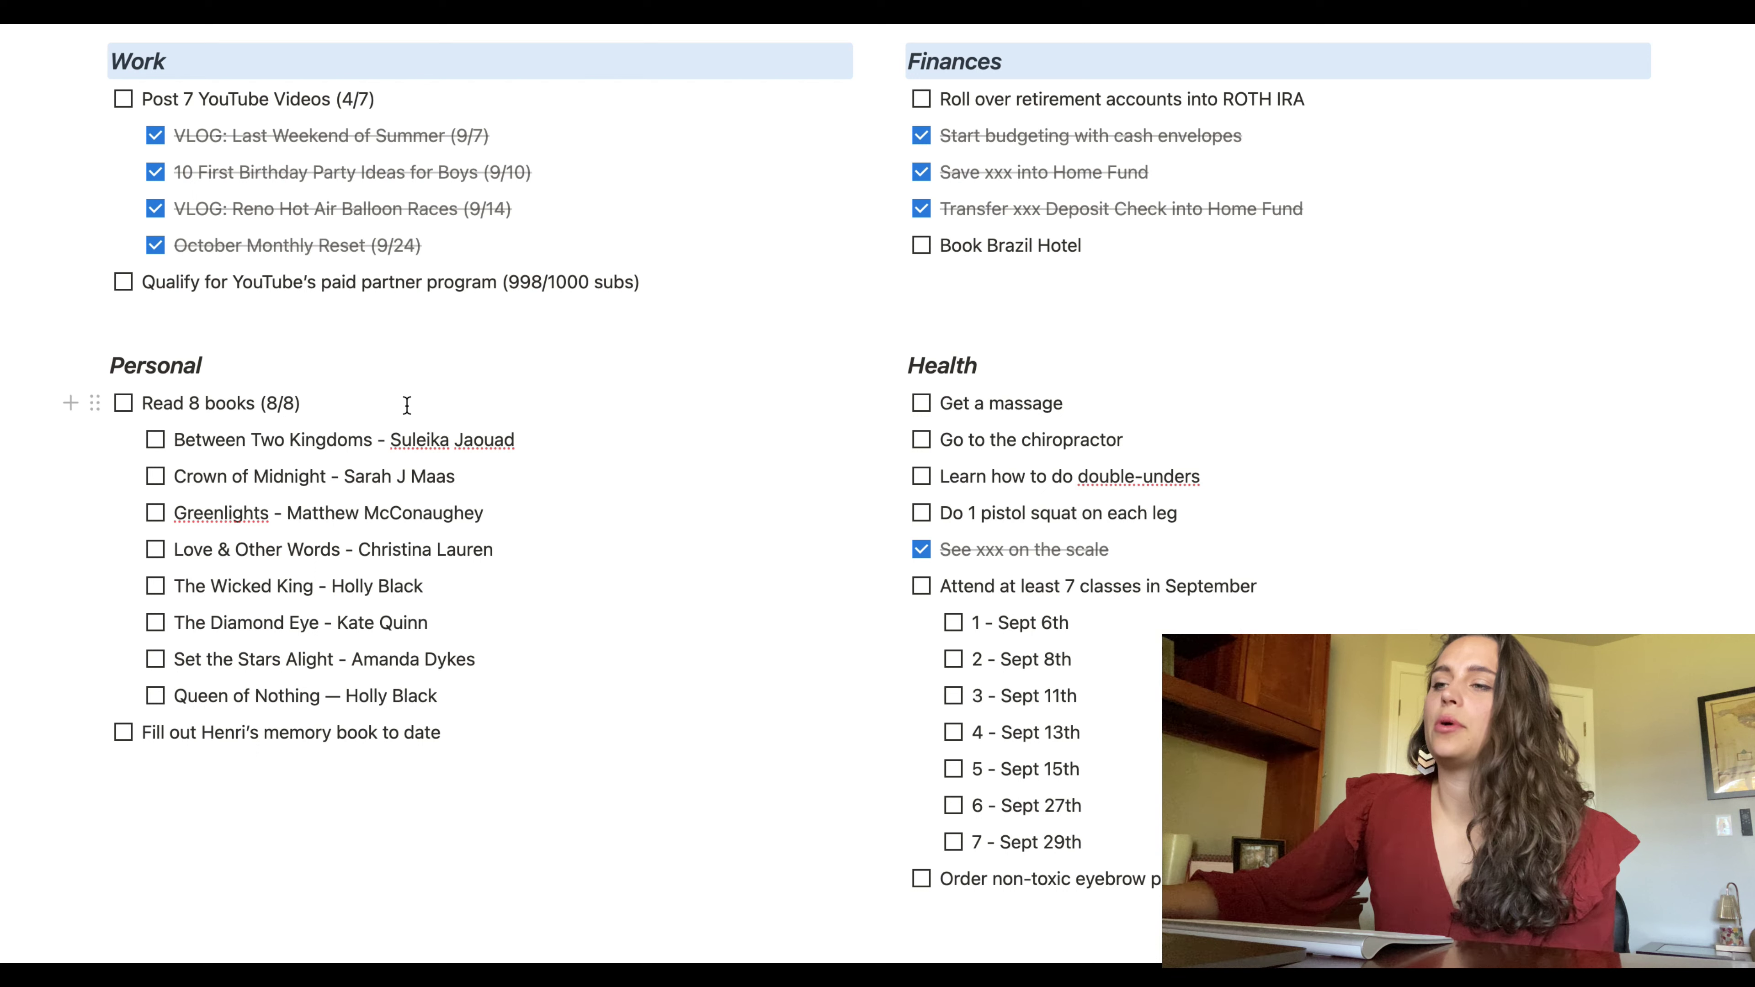
pyautogui.click(156, 446)
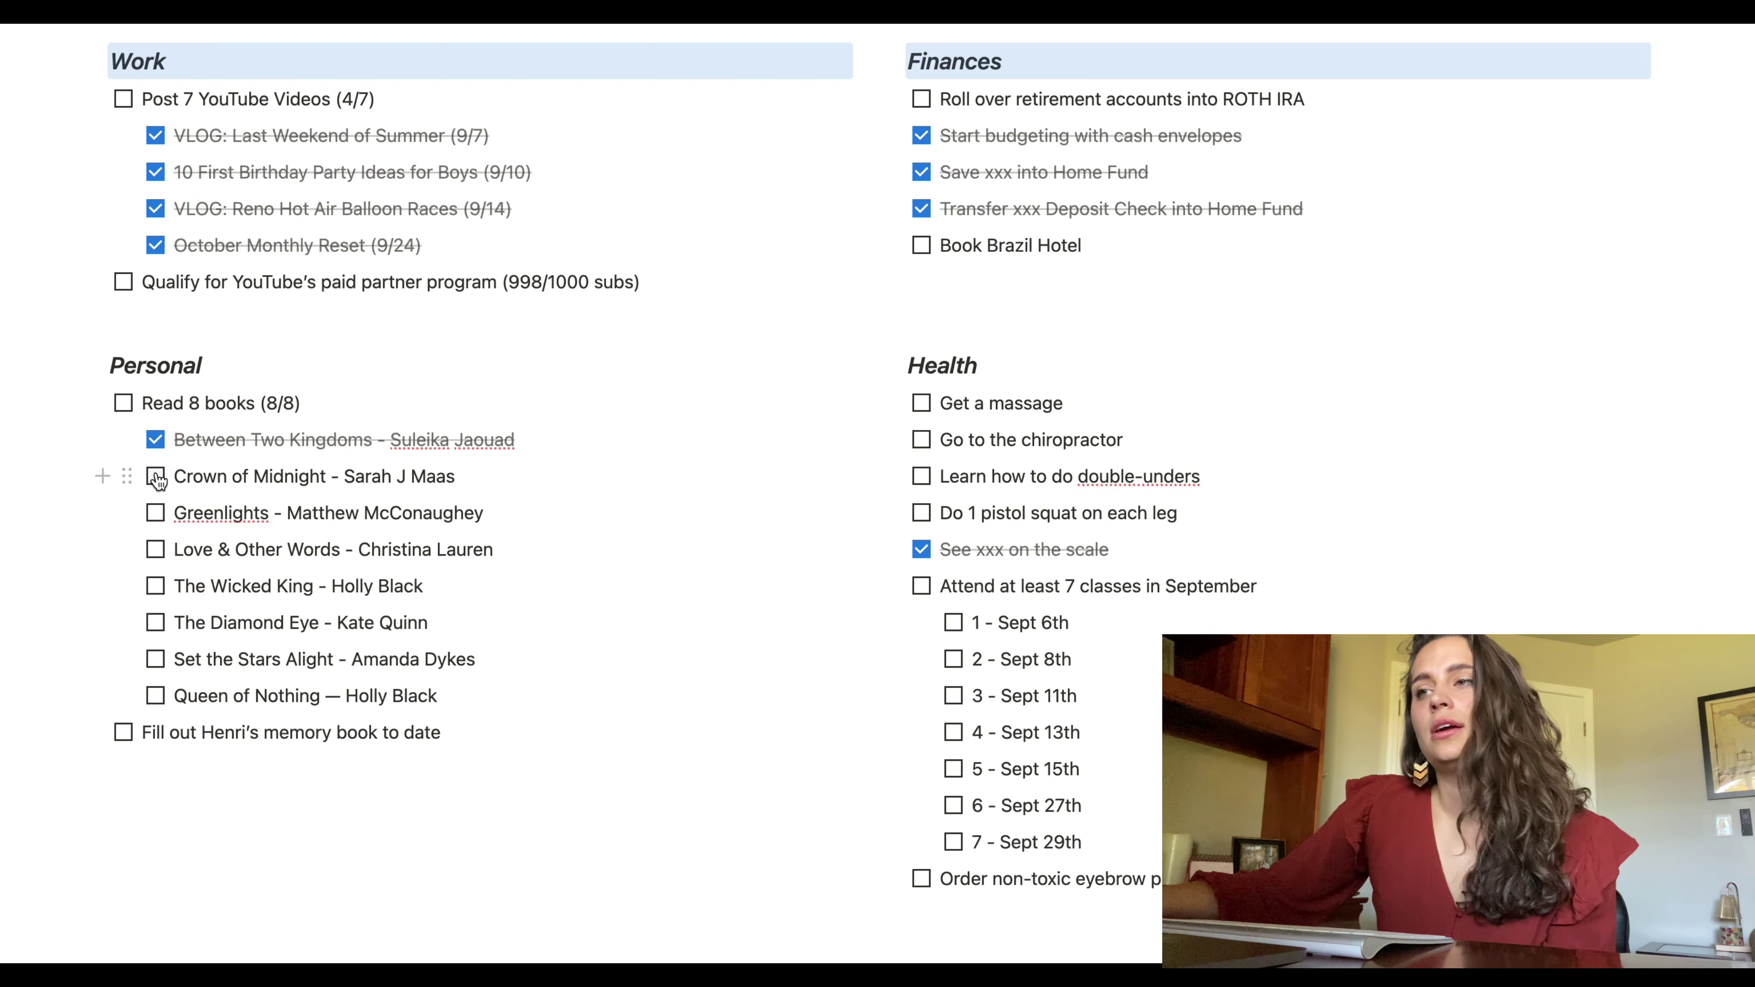
pyautogui.click(158, 480)
pyautogui.click(156, 516)
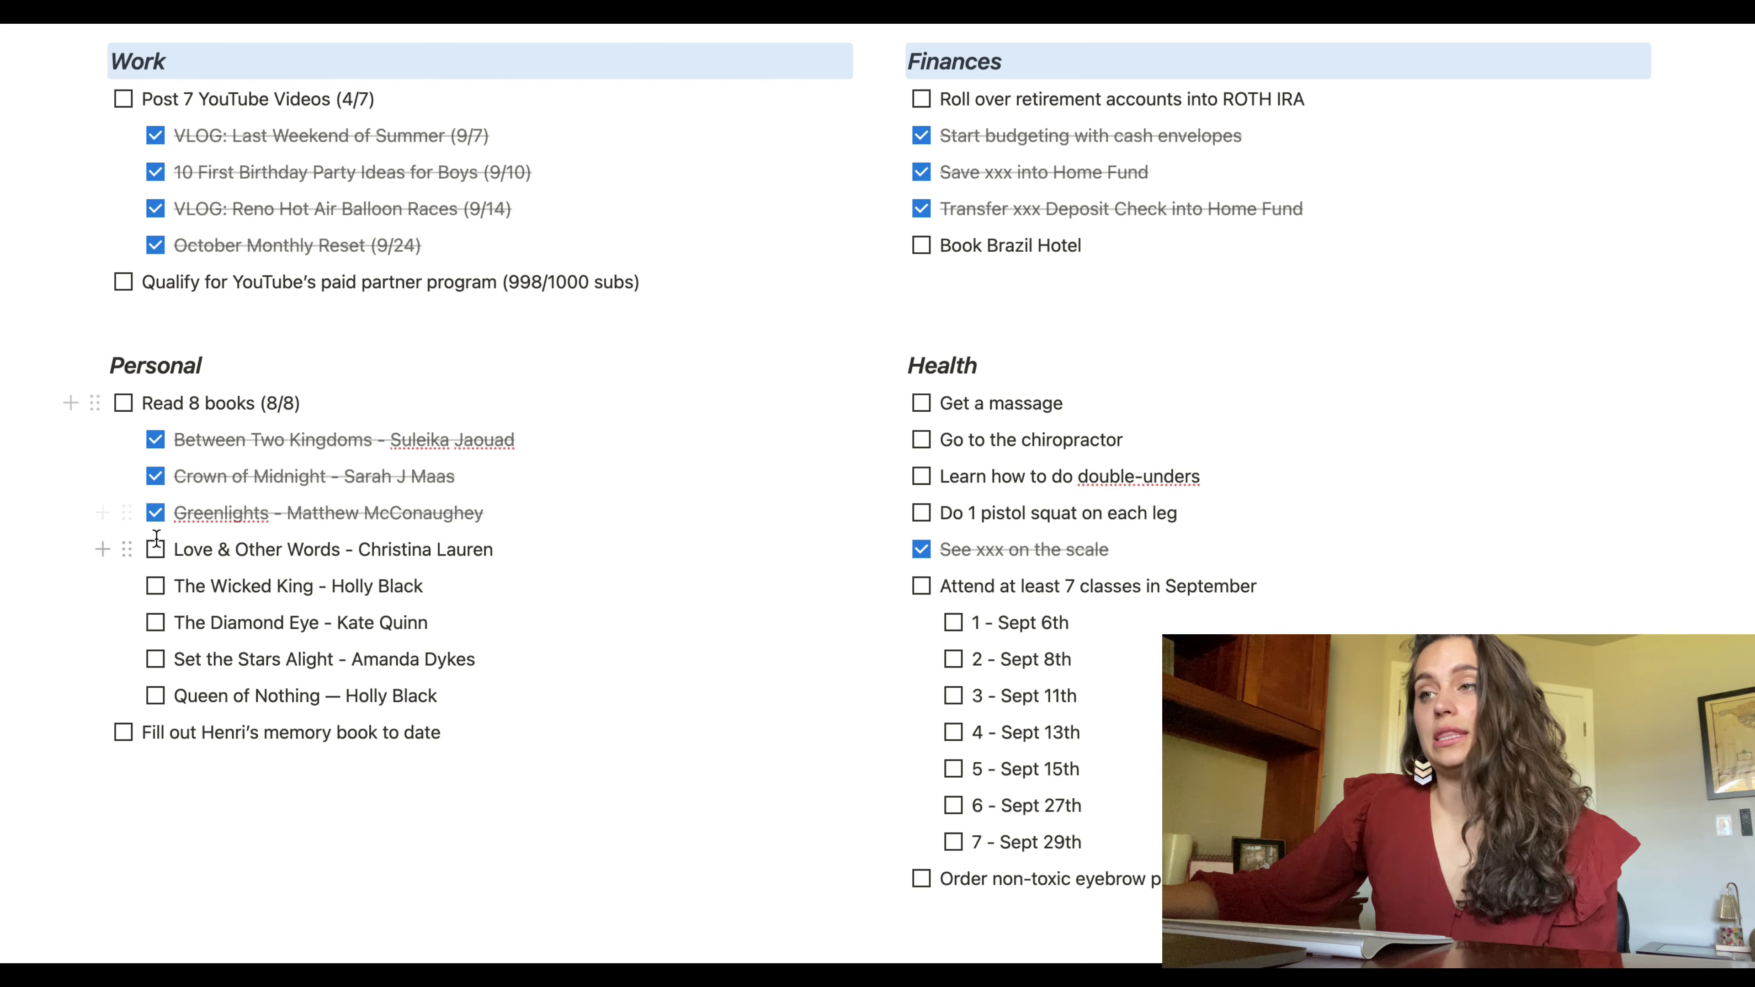
pyautogui.click(156, 550)
pyautogui.click(156, 588)
pyautogui.click(156, 624)
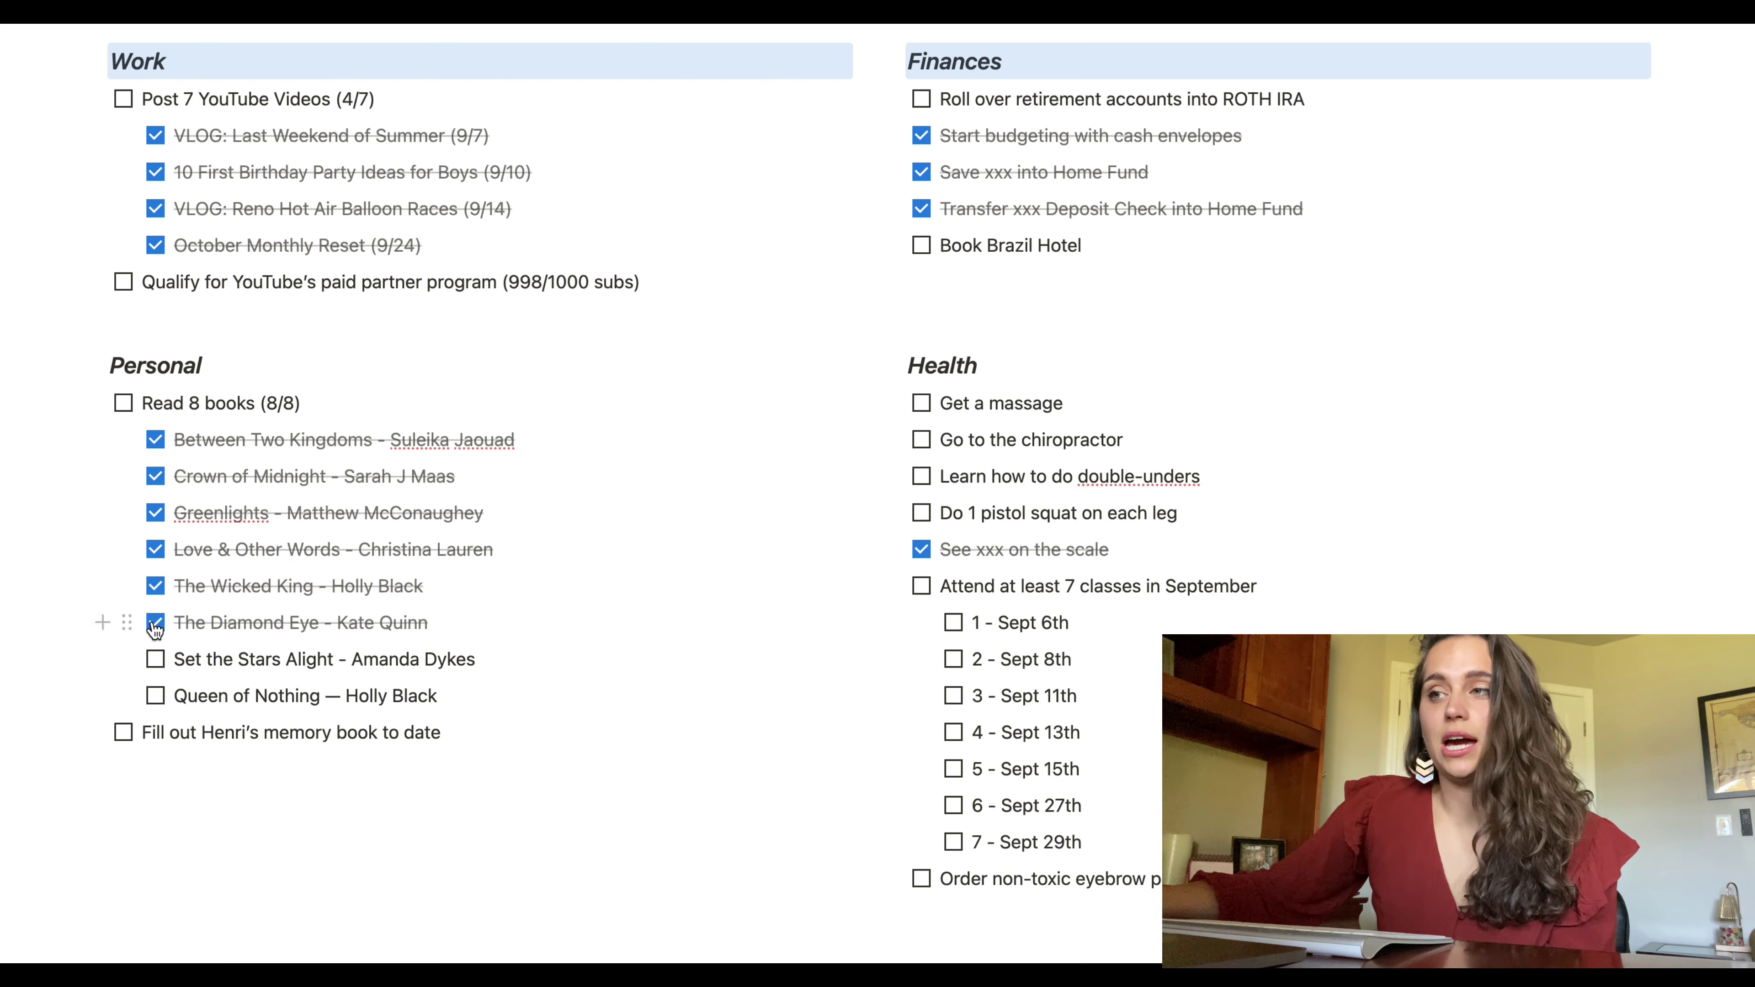
pyautogui.click(155, 624)
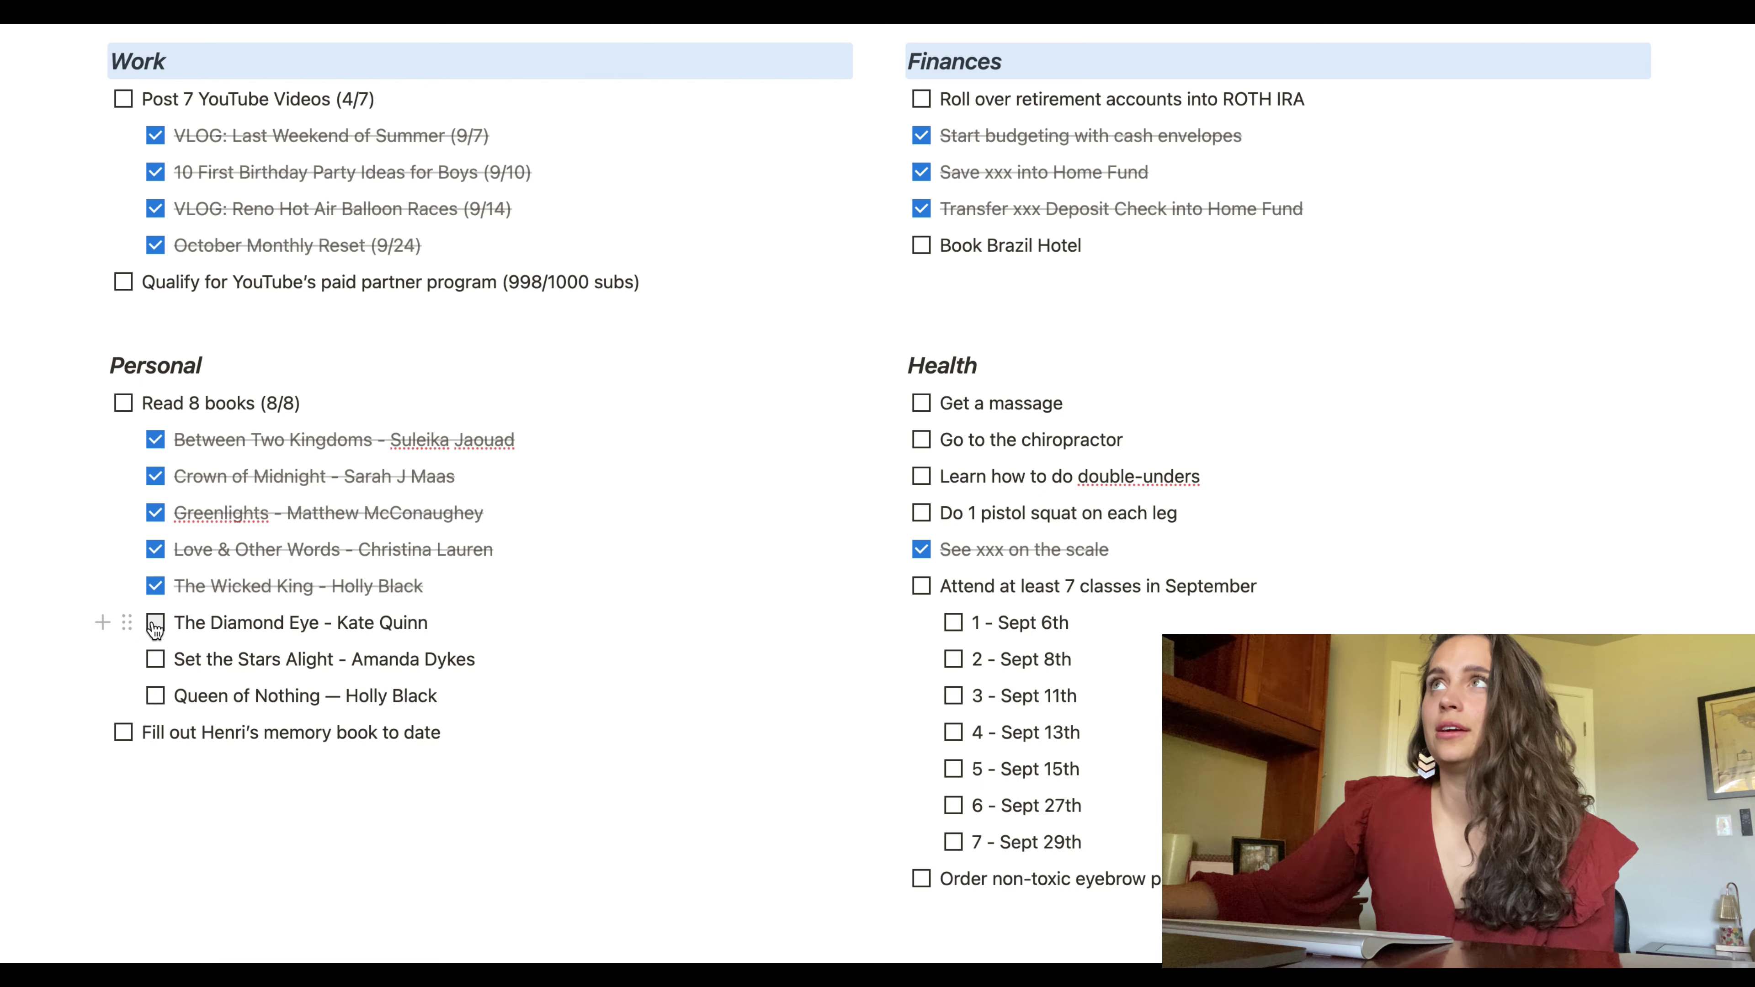
pyautogui.click(155, 623)
pyautogui.click(155, 659)
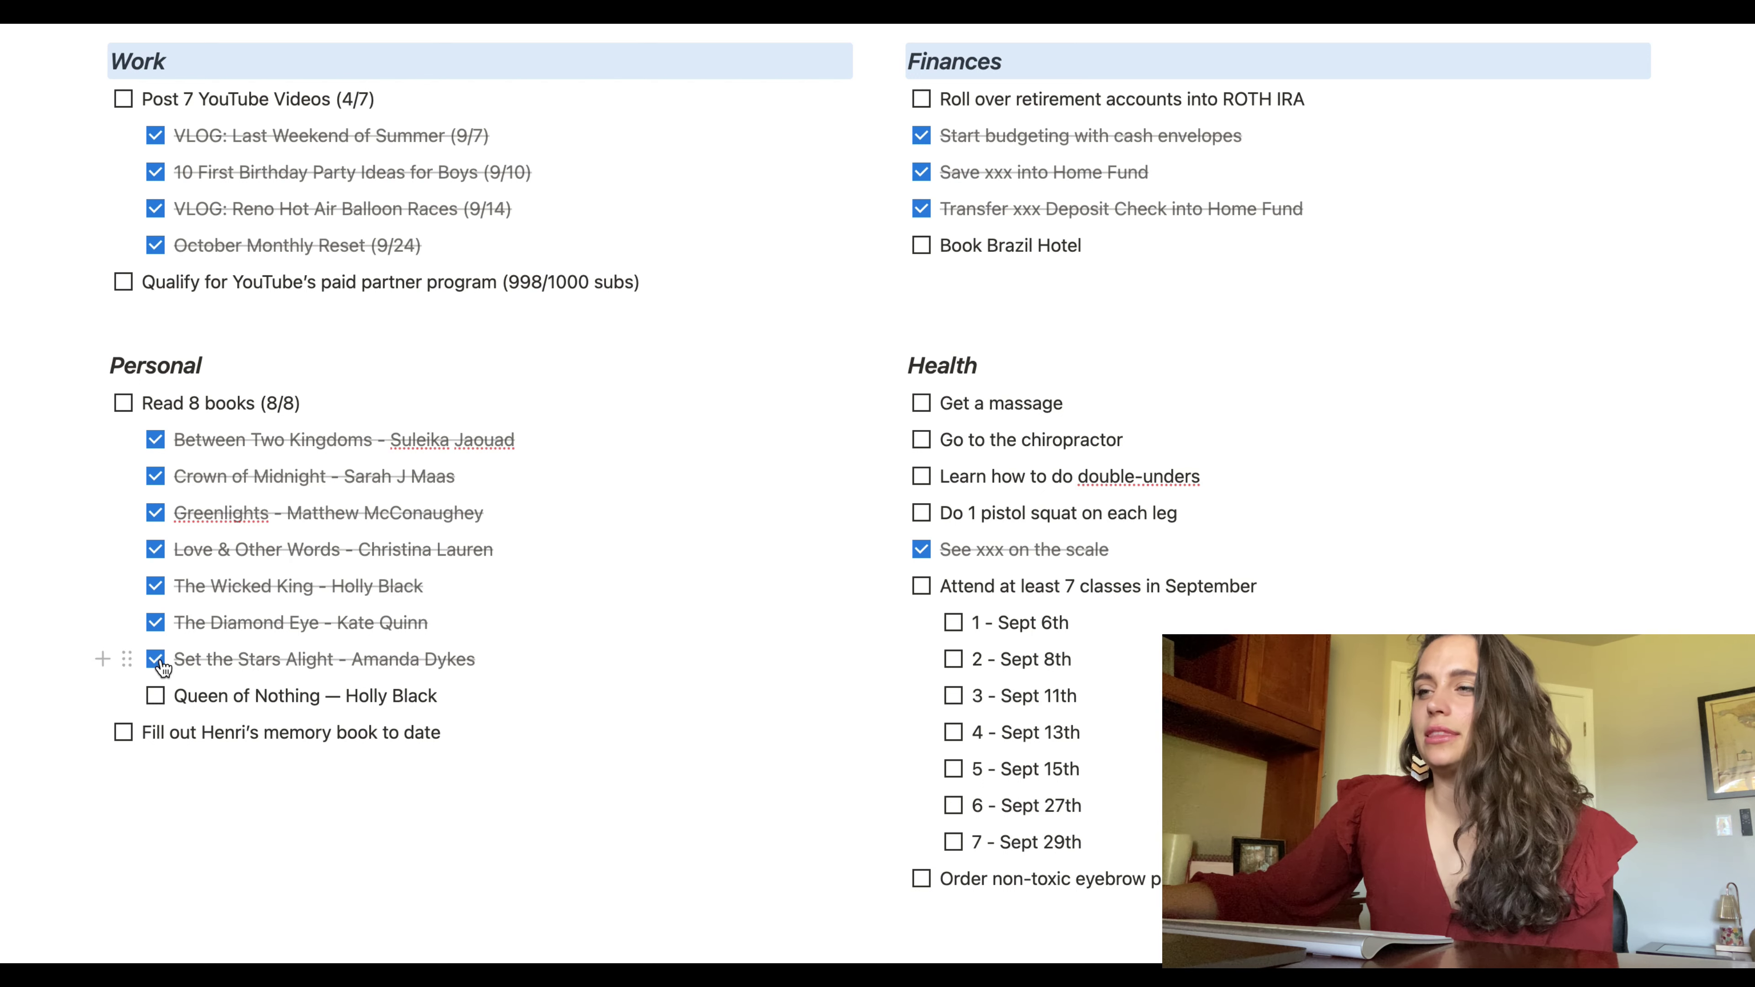
pyautogui.click(156, 695)
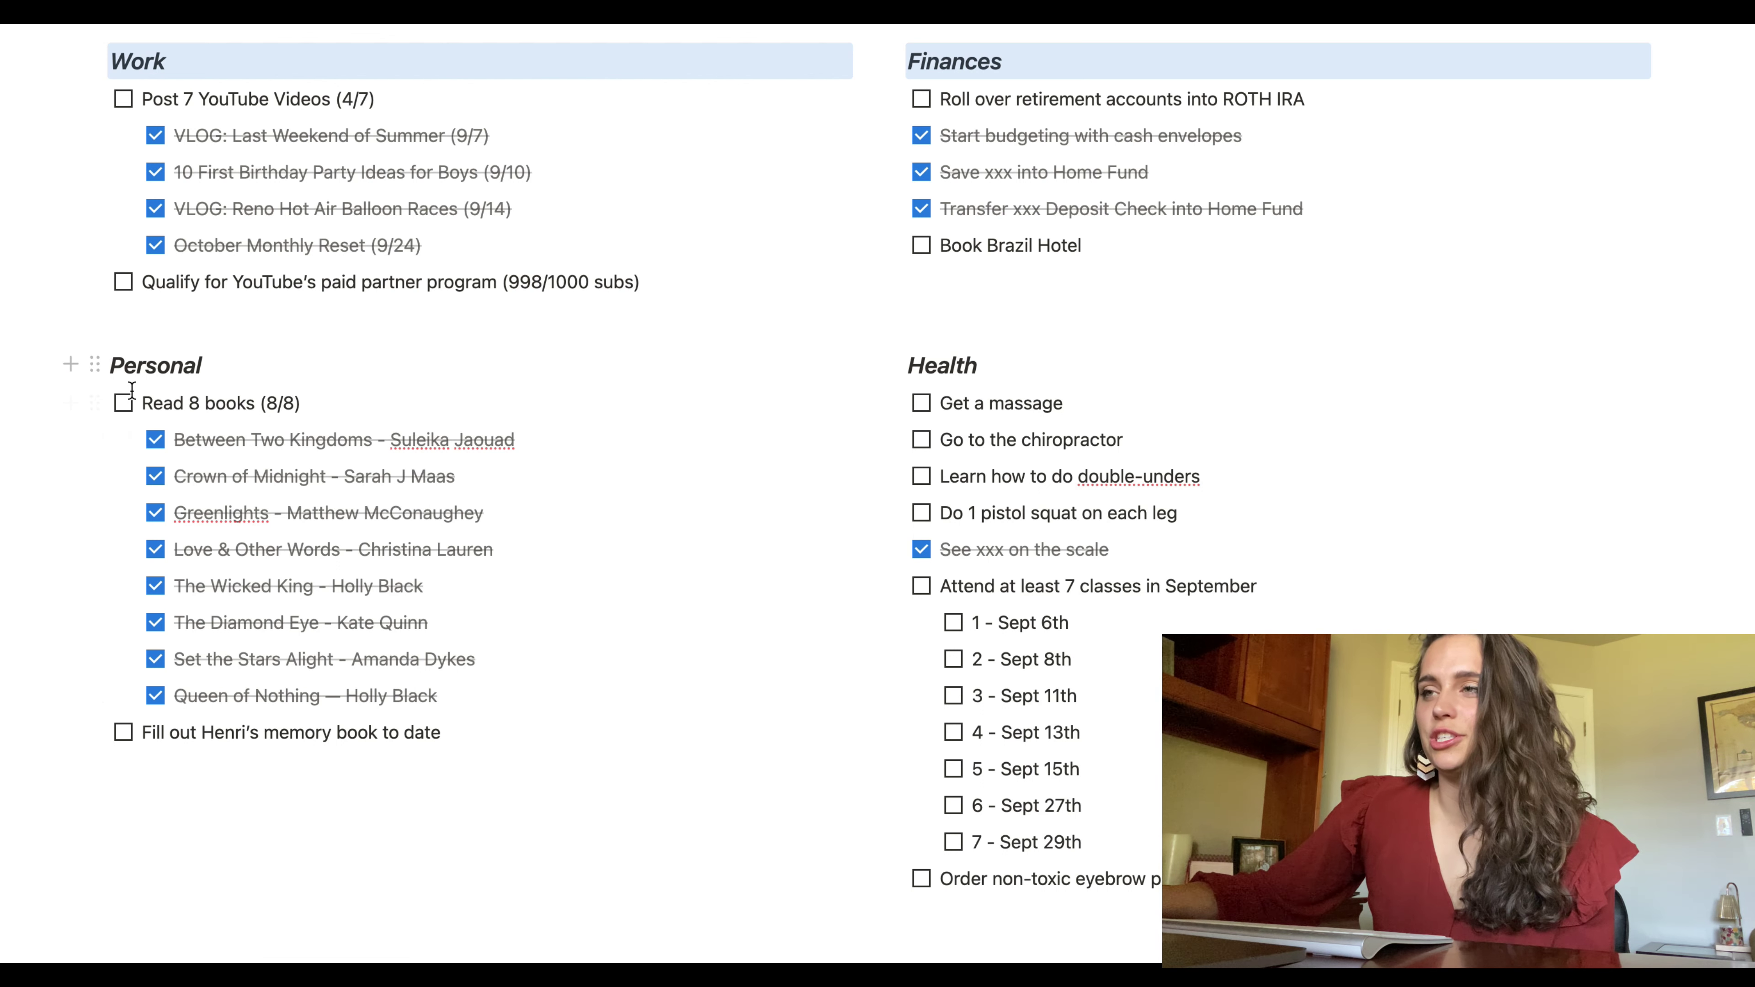
pyautogui.click(124, 402)
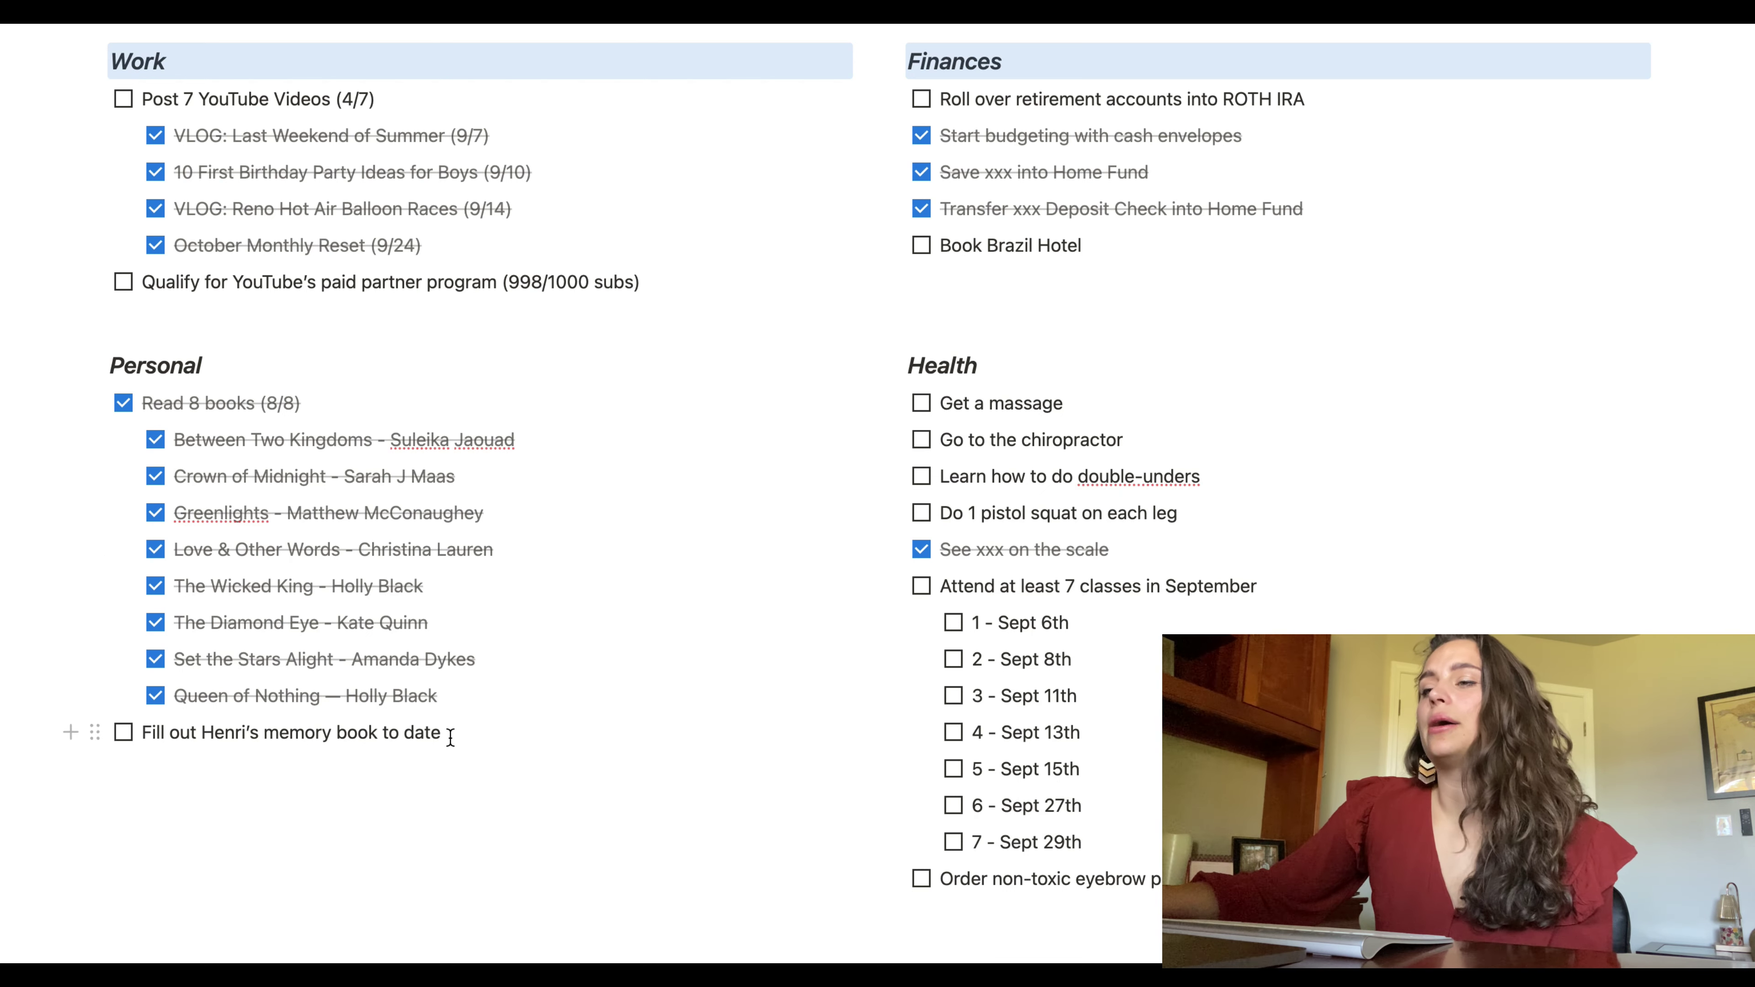
pyautogui.press('Escape')
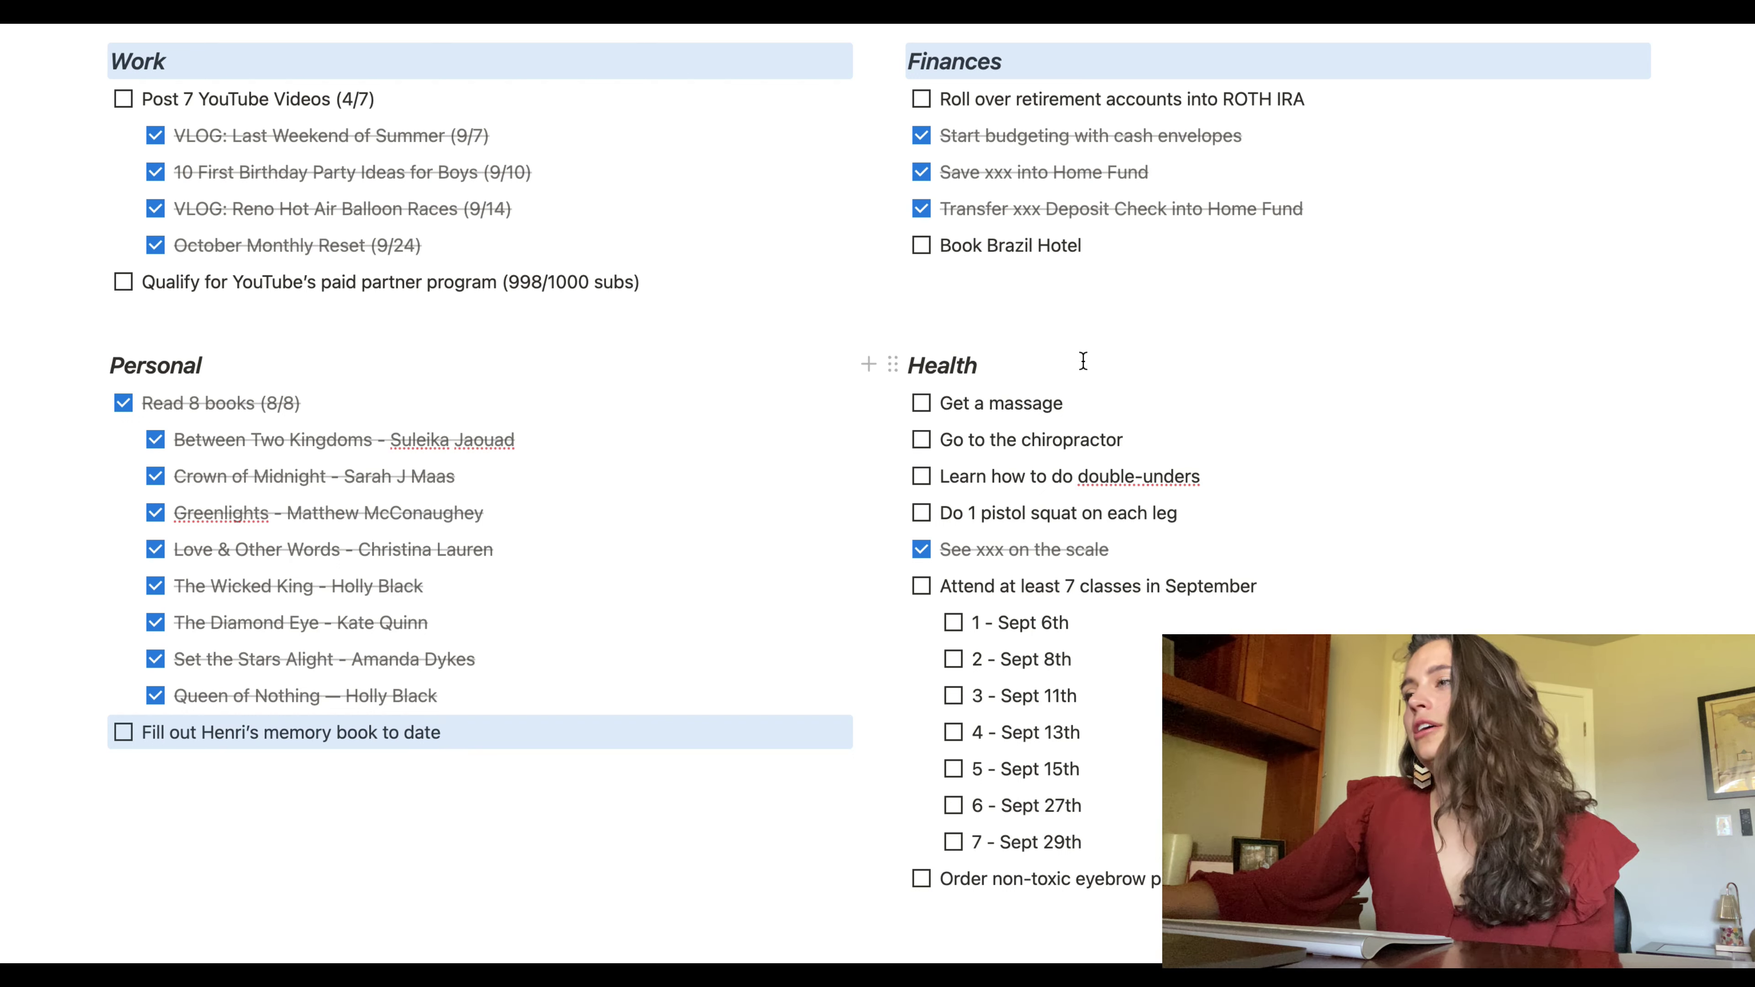
# - Untick 'See xxx on the scale' under Health and clear the Health row selections
pyautogui.click(922, 549)
pyautogui.press('Escape')
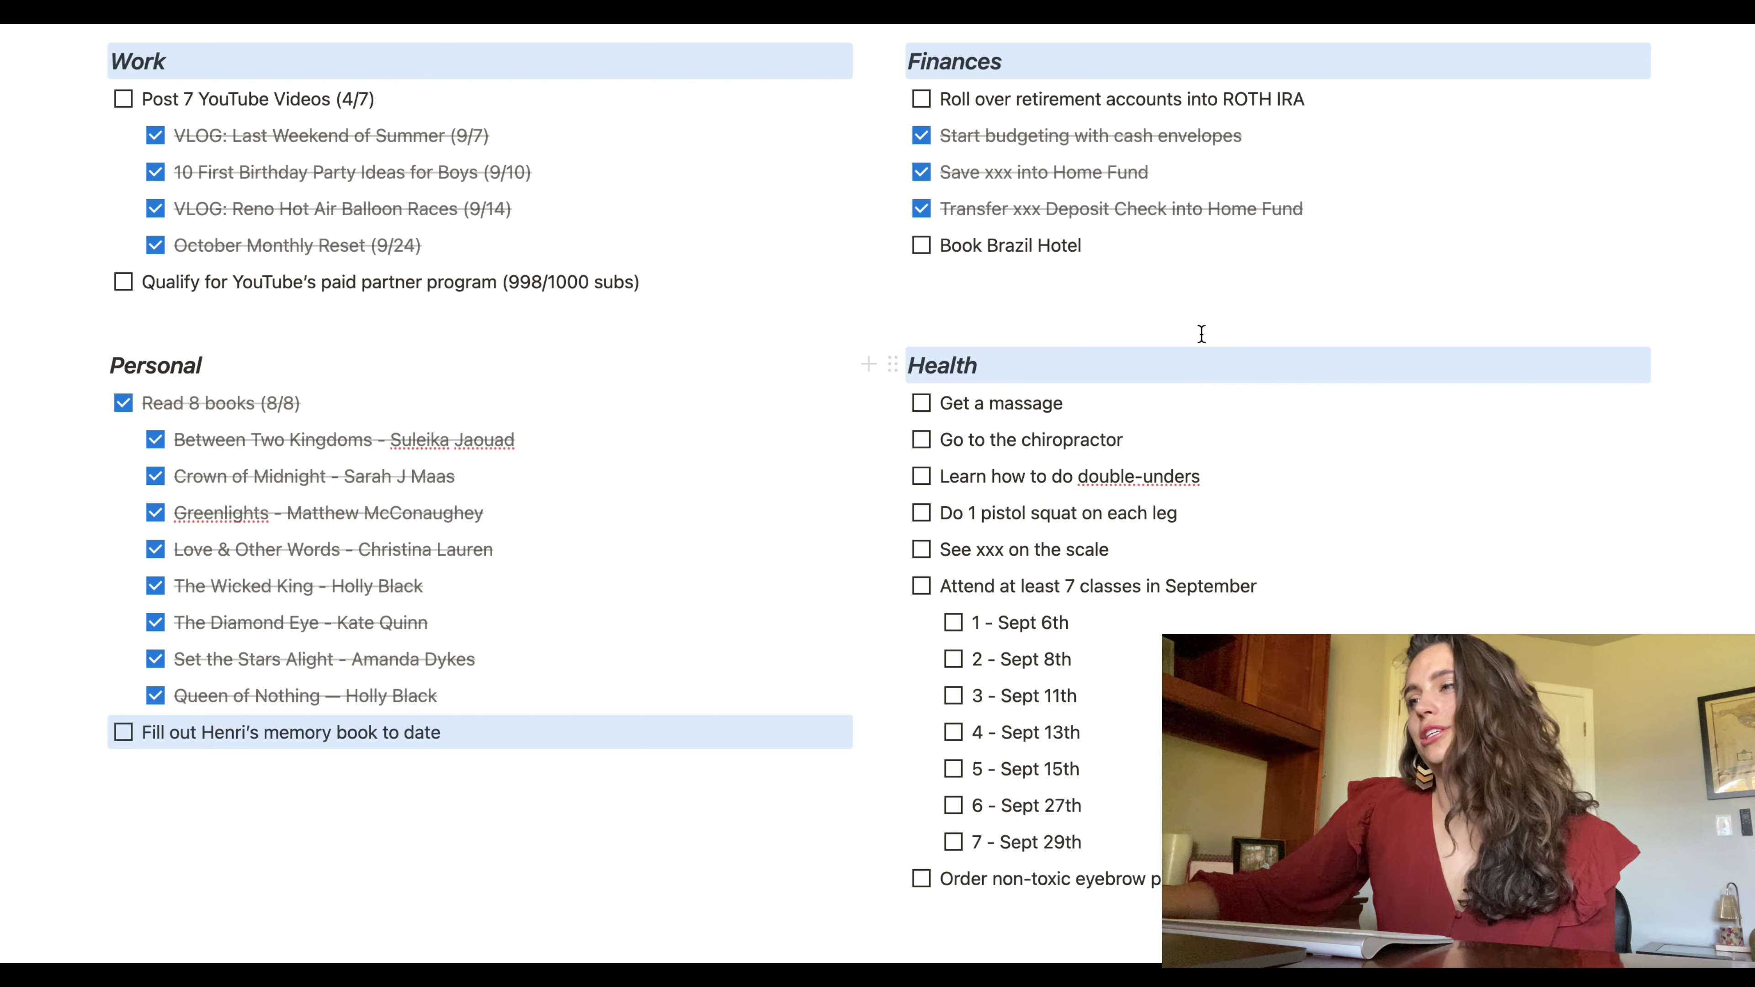
pyautogui.click(32, 338)
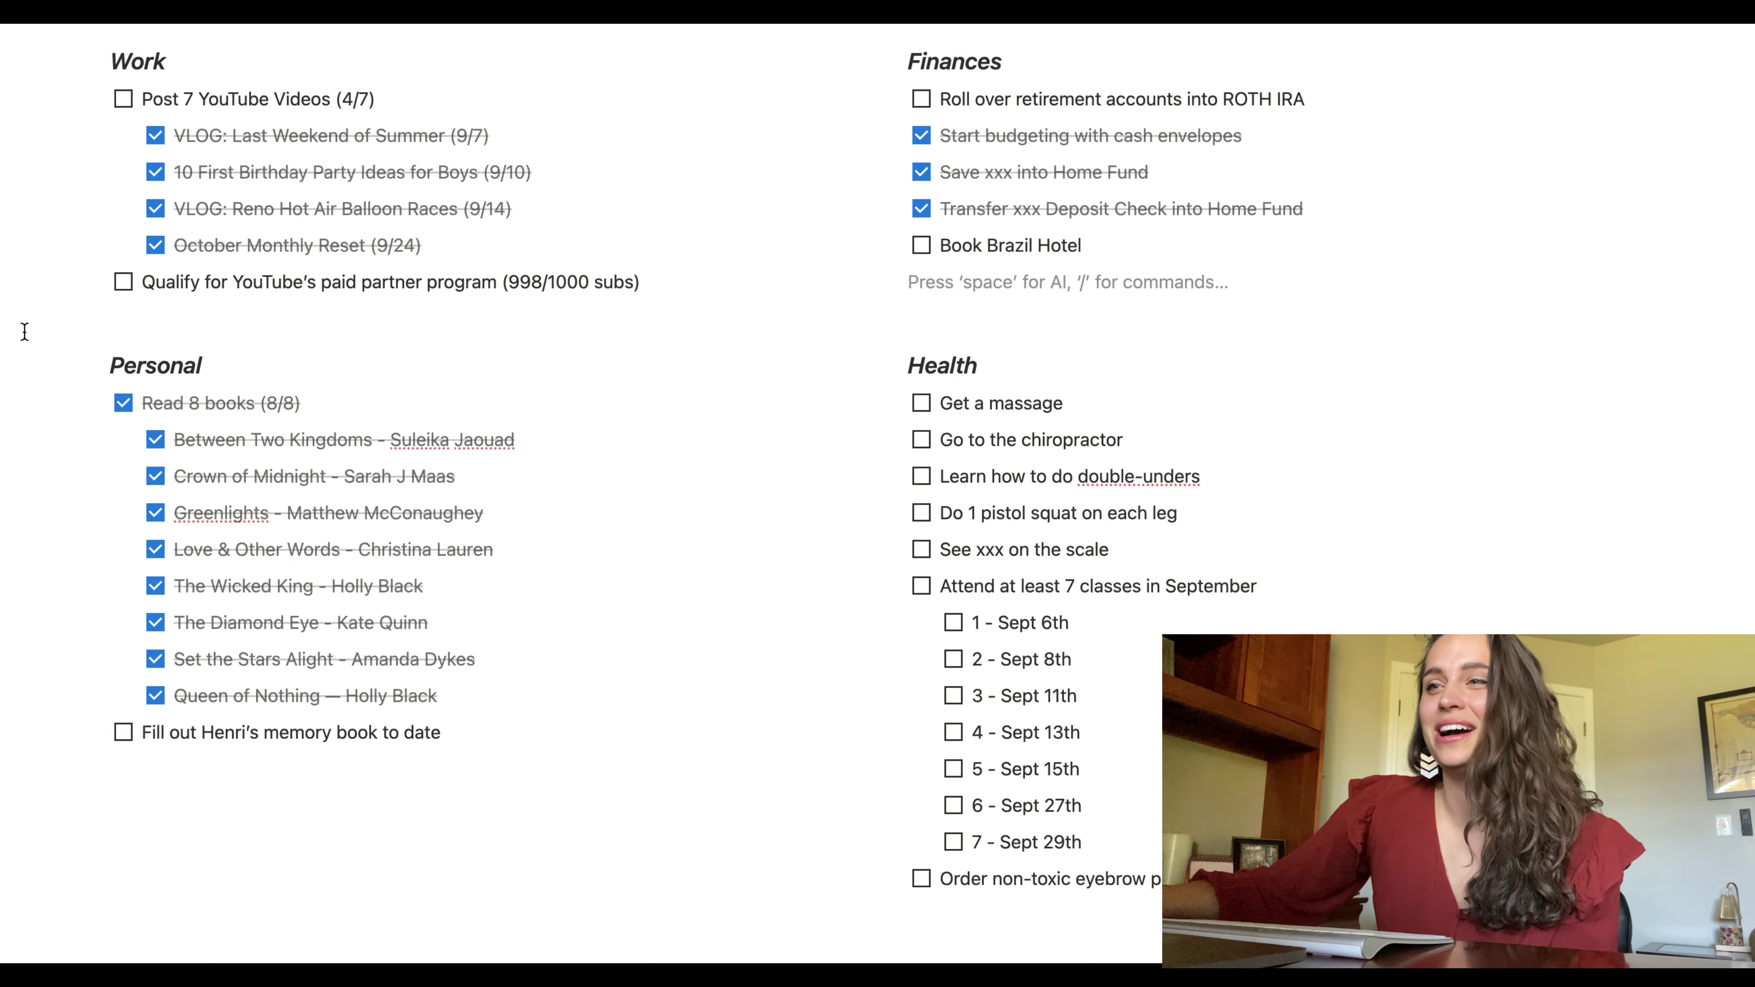
pyautogui.keyDown('shift'); pyautogui.click(1284, 510); pyautogui.keyUp('shift')
pyautogui.keyDown('shift'); pyautogui.click(1252, 471); pyautogui.keyUp('shift')
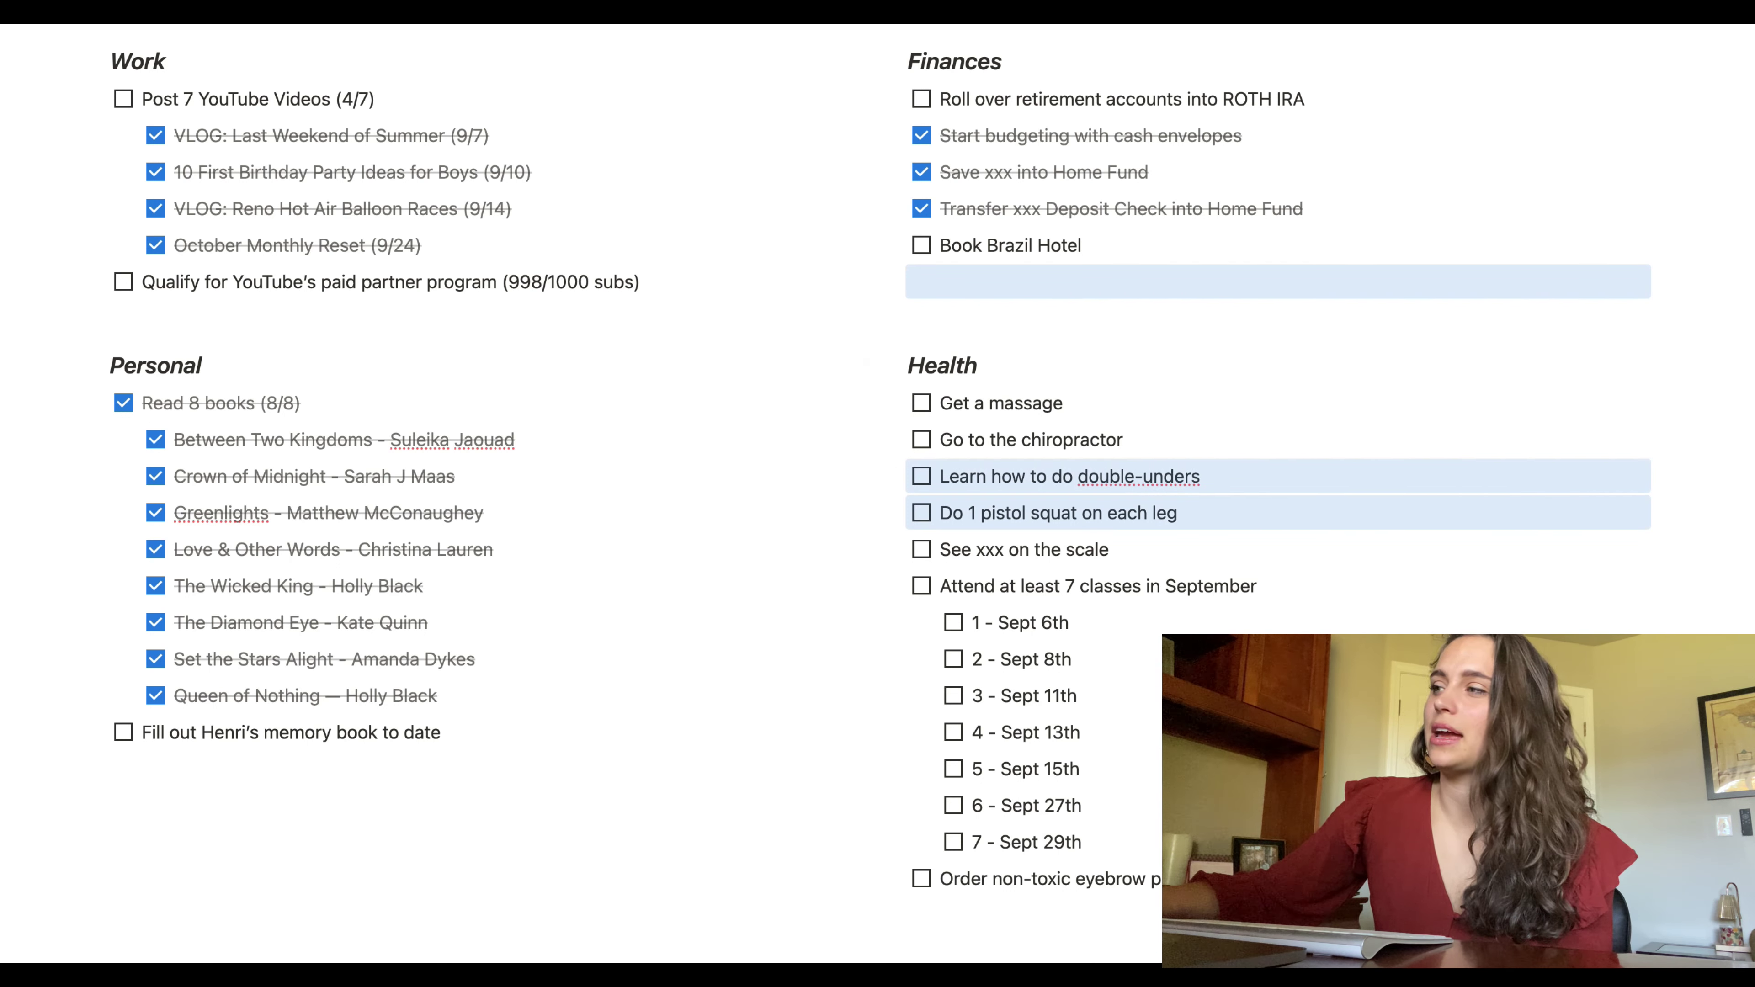
pyautogui.click(1734, 410)
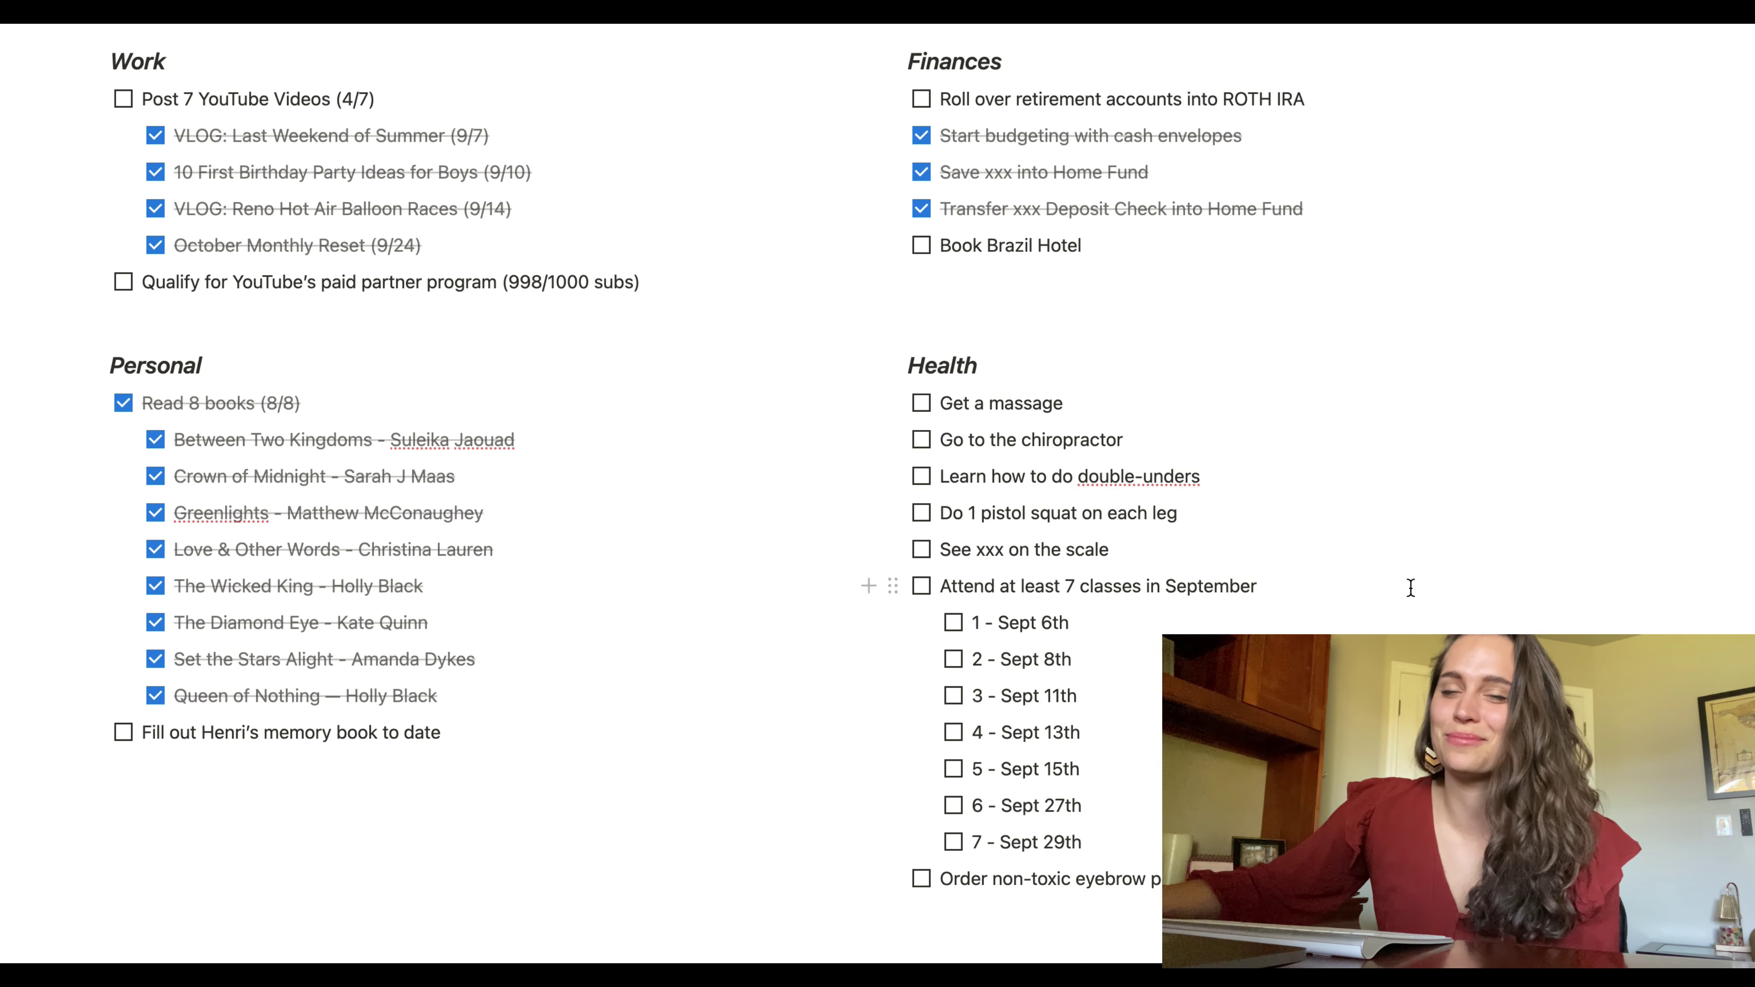
pyautogui.keyDown('super'); pyautogui.click(1183, 564); pyautogui.keyUp('super')
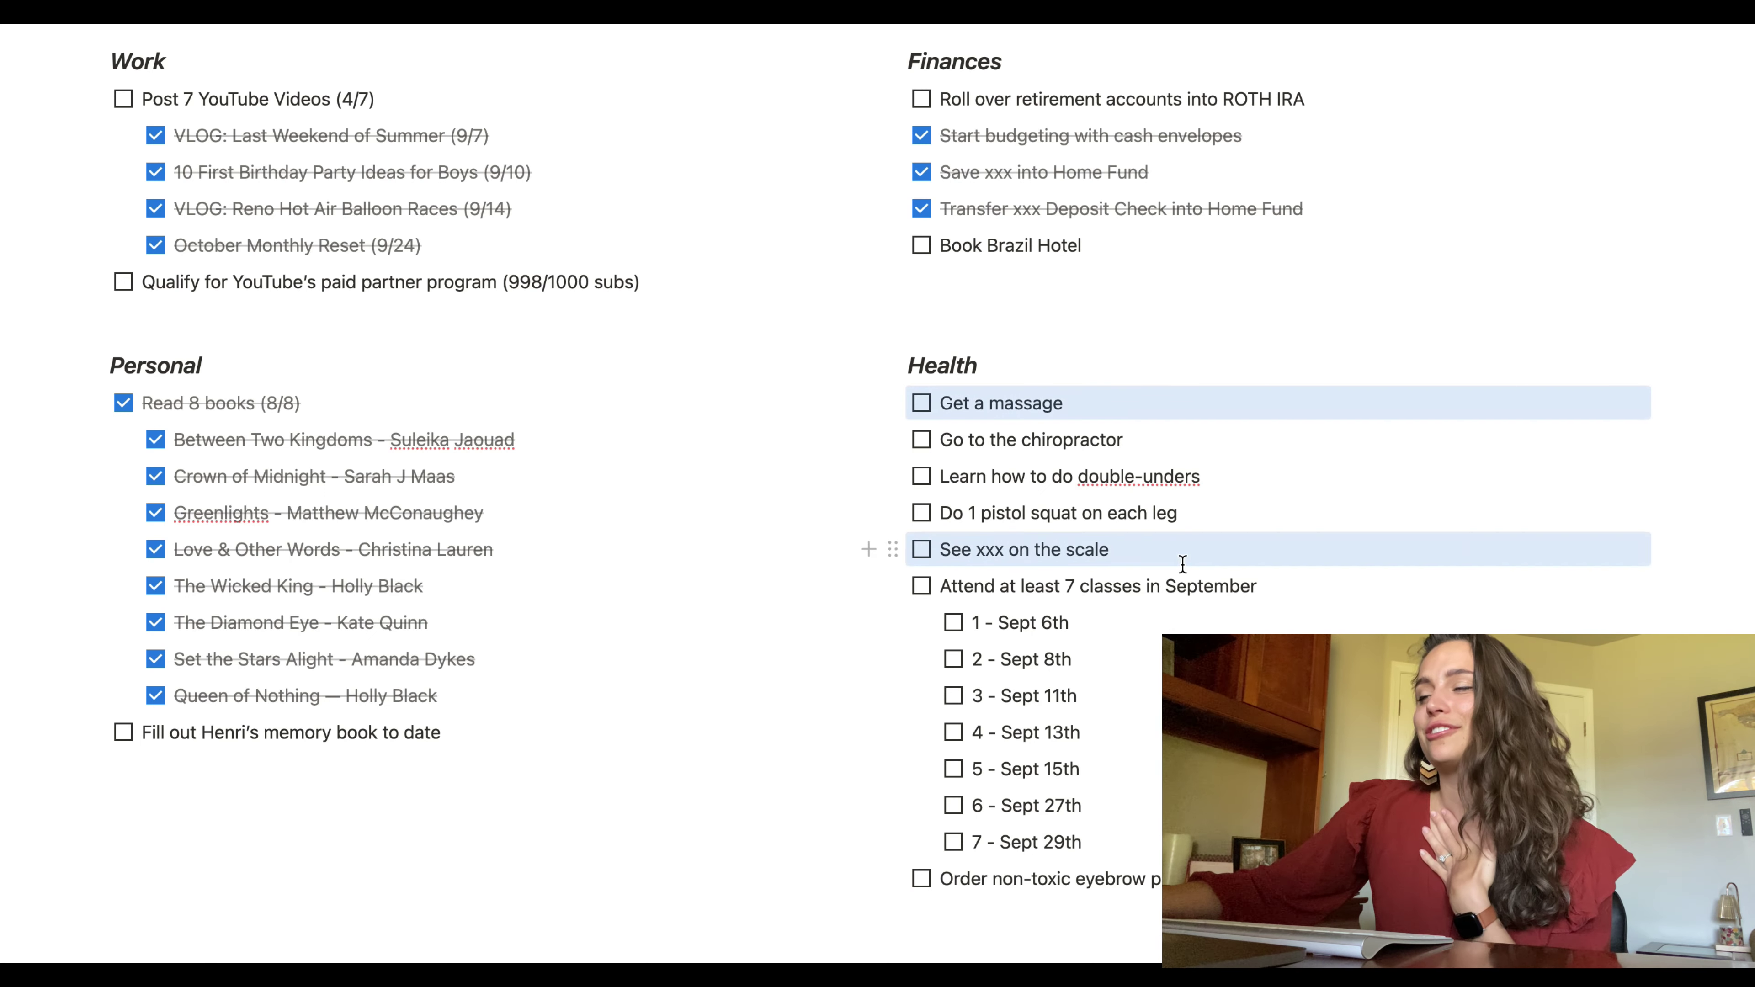
pyautogui.click(1724, 564)
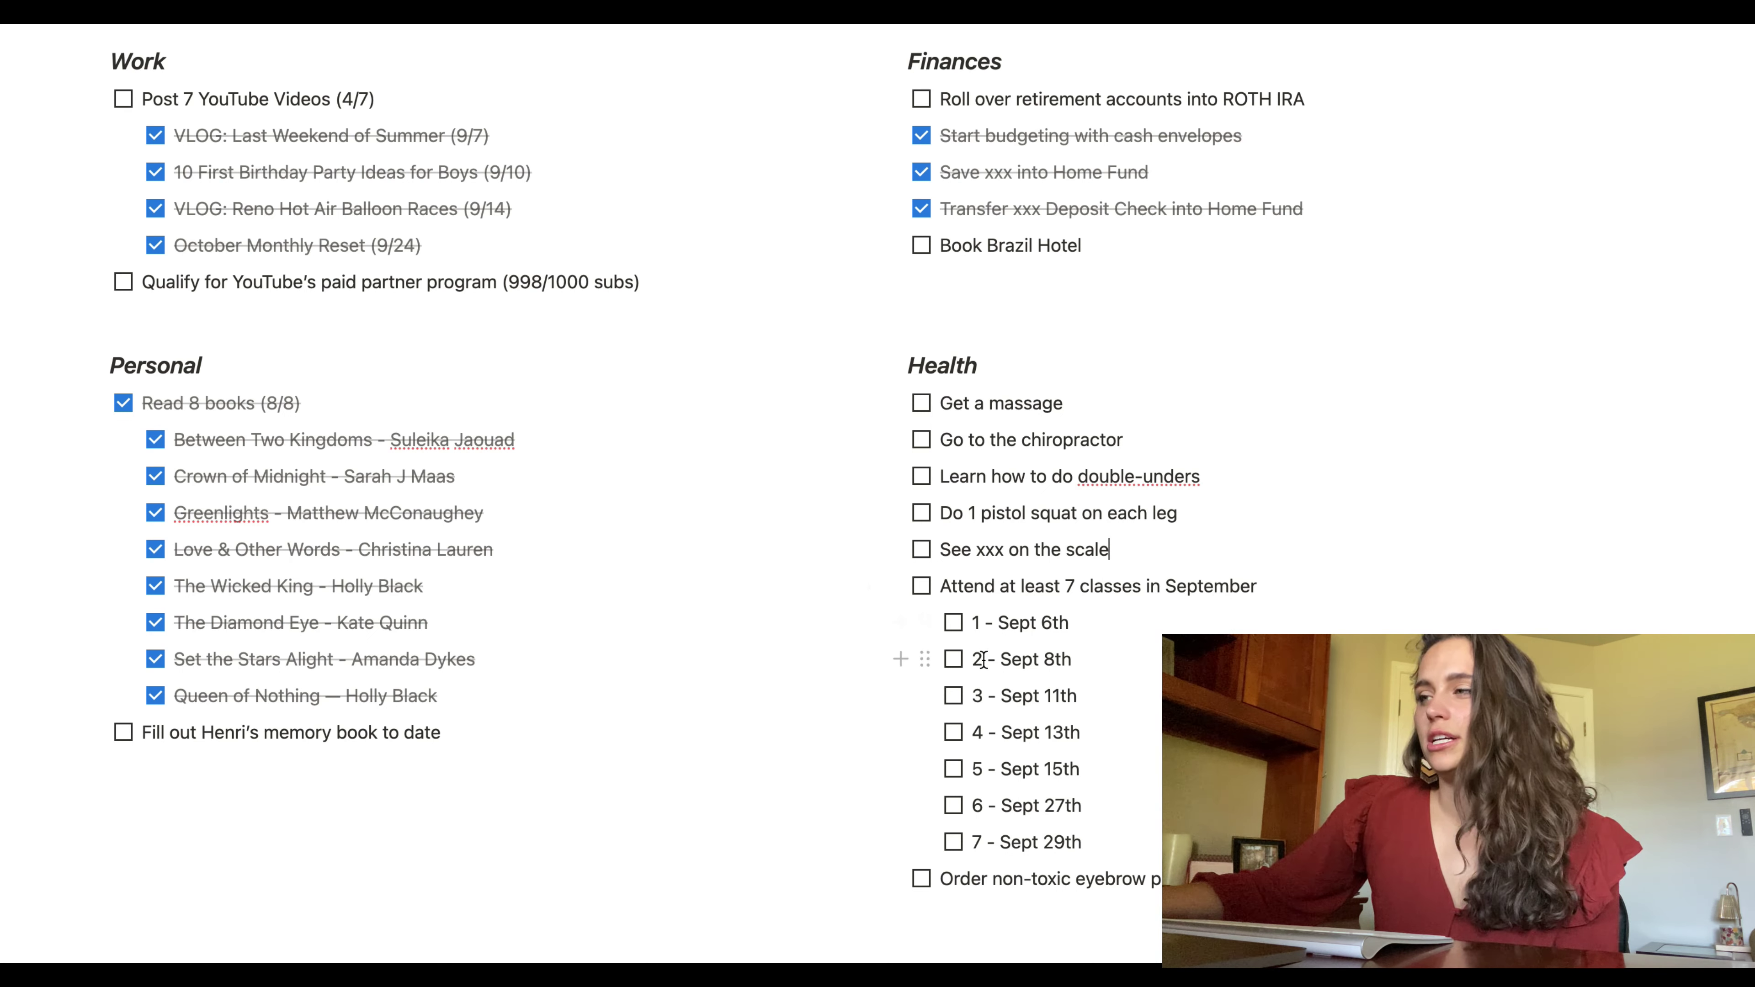
# - Check off September classes 1 through 6 under Health
pyautogui.click(953, 622)
pyautogui.click(953, 659)
pyautogui.click(952, 696)
pyautogui.click(952, 732)
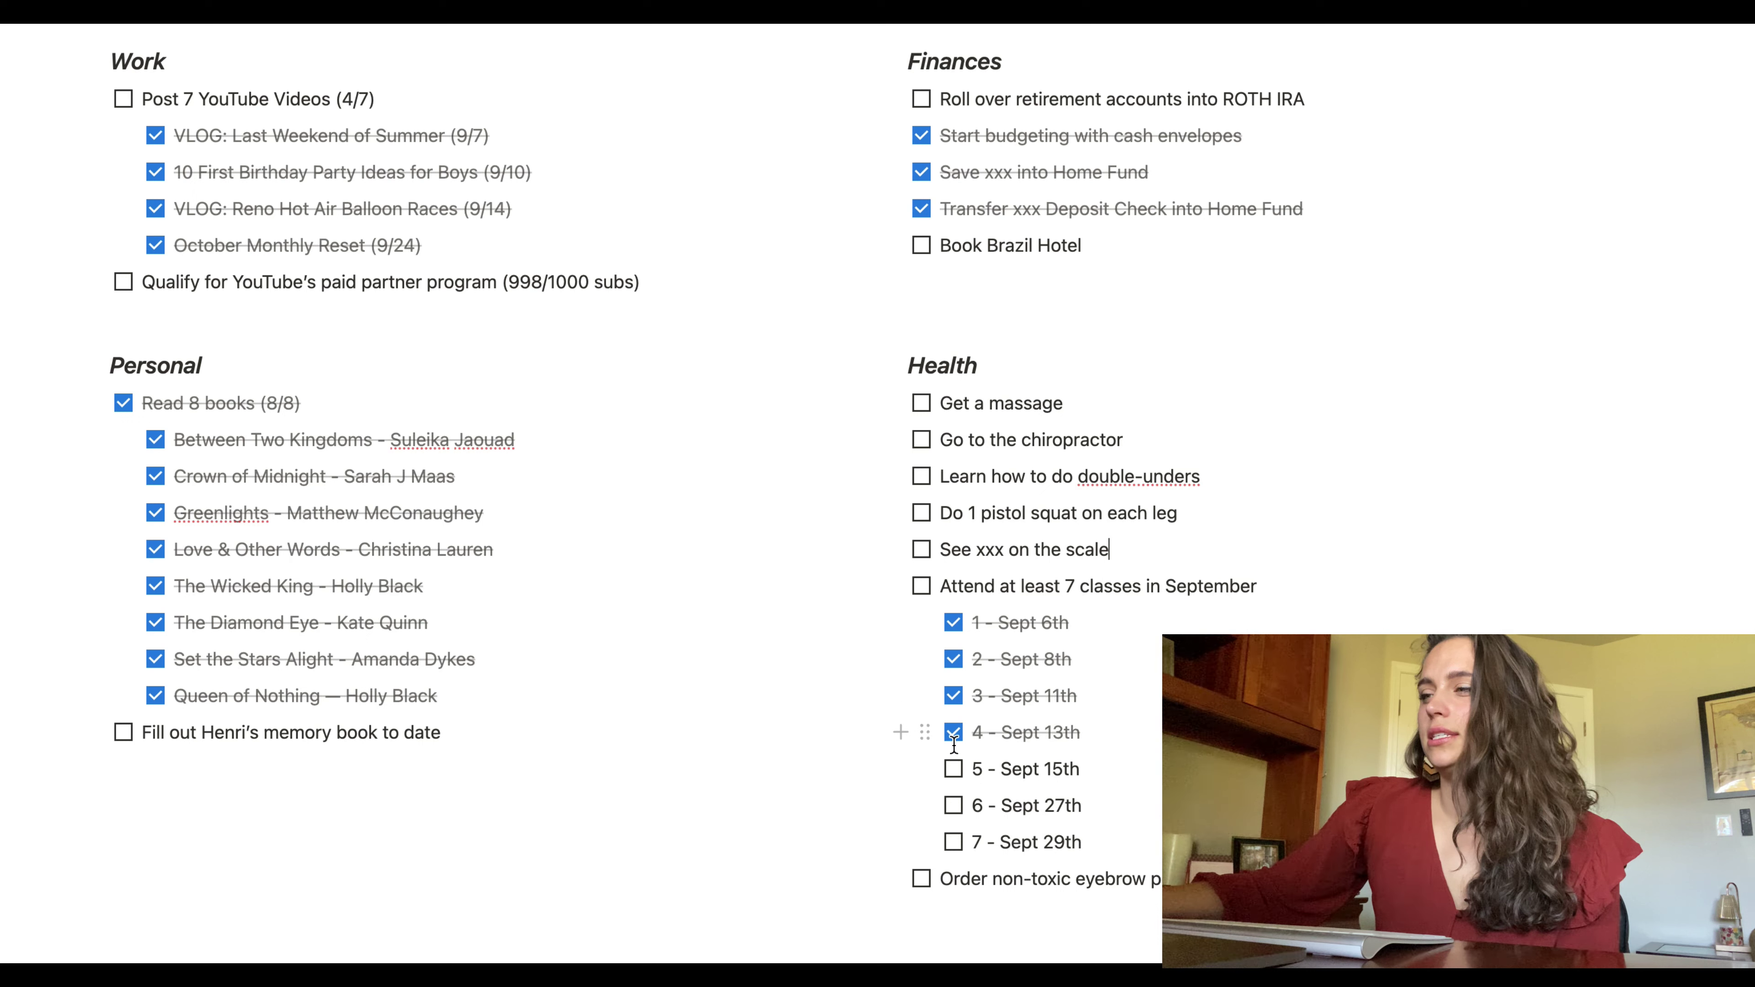
pyautogui.click(954, 807)
pyautogui.press('Escape')
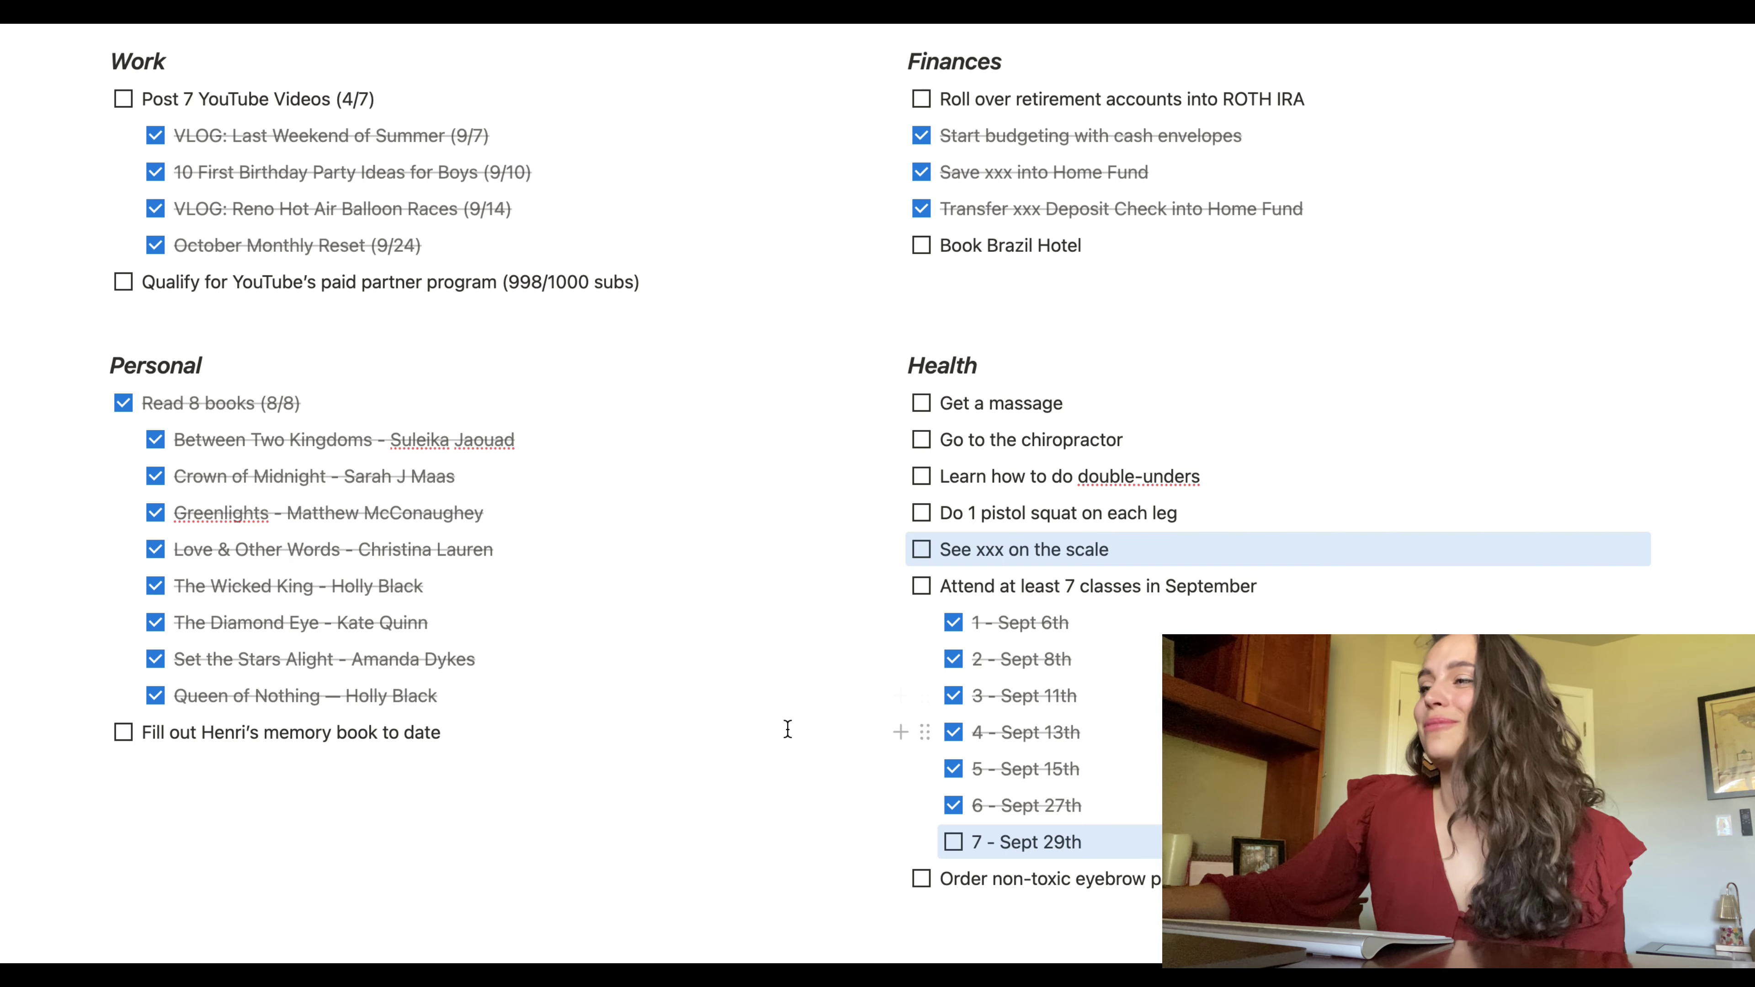
# - Mark the September Team Day Trip under Travel as done
pyautogui.scroll(-3, 691, 746)
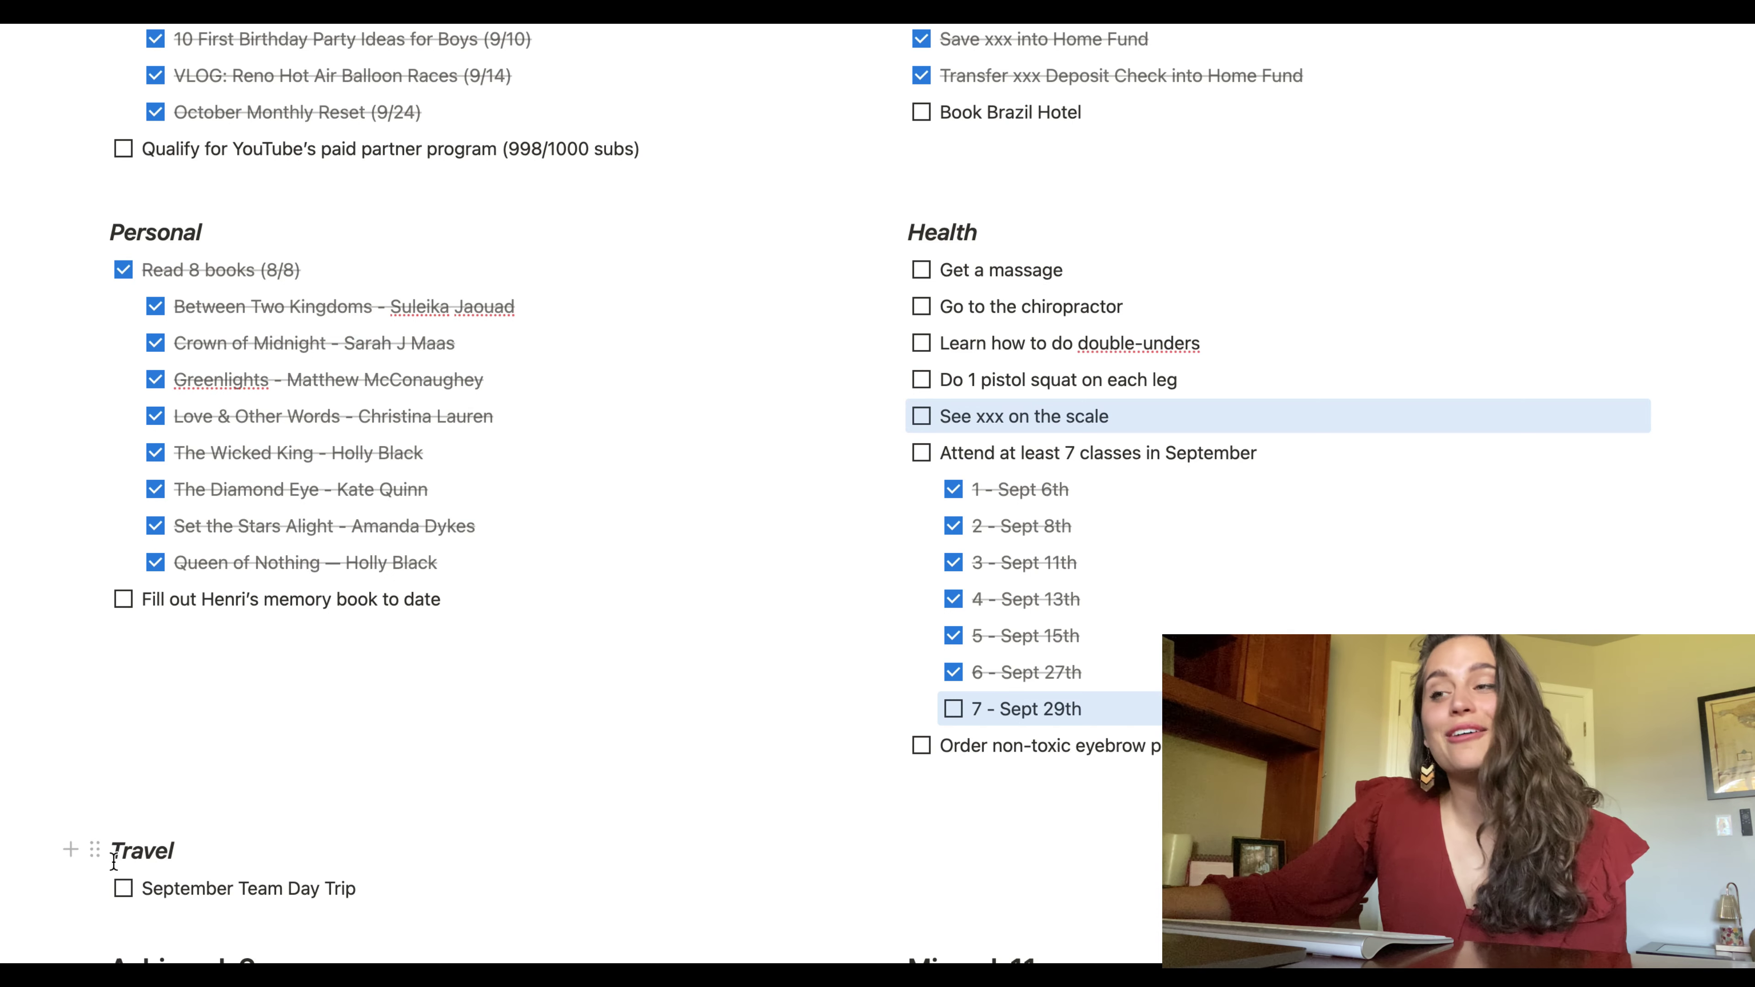
pyautogui.click(123, 889)
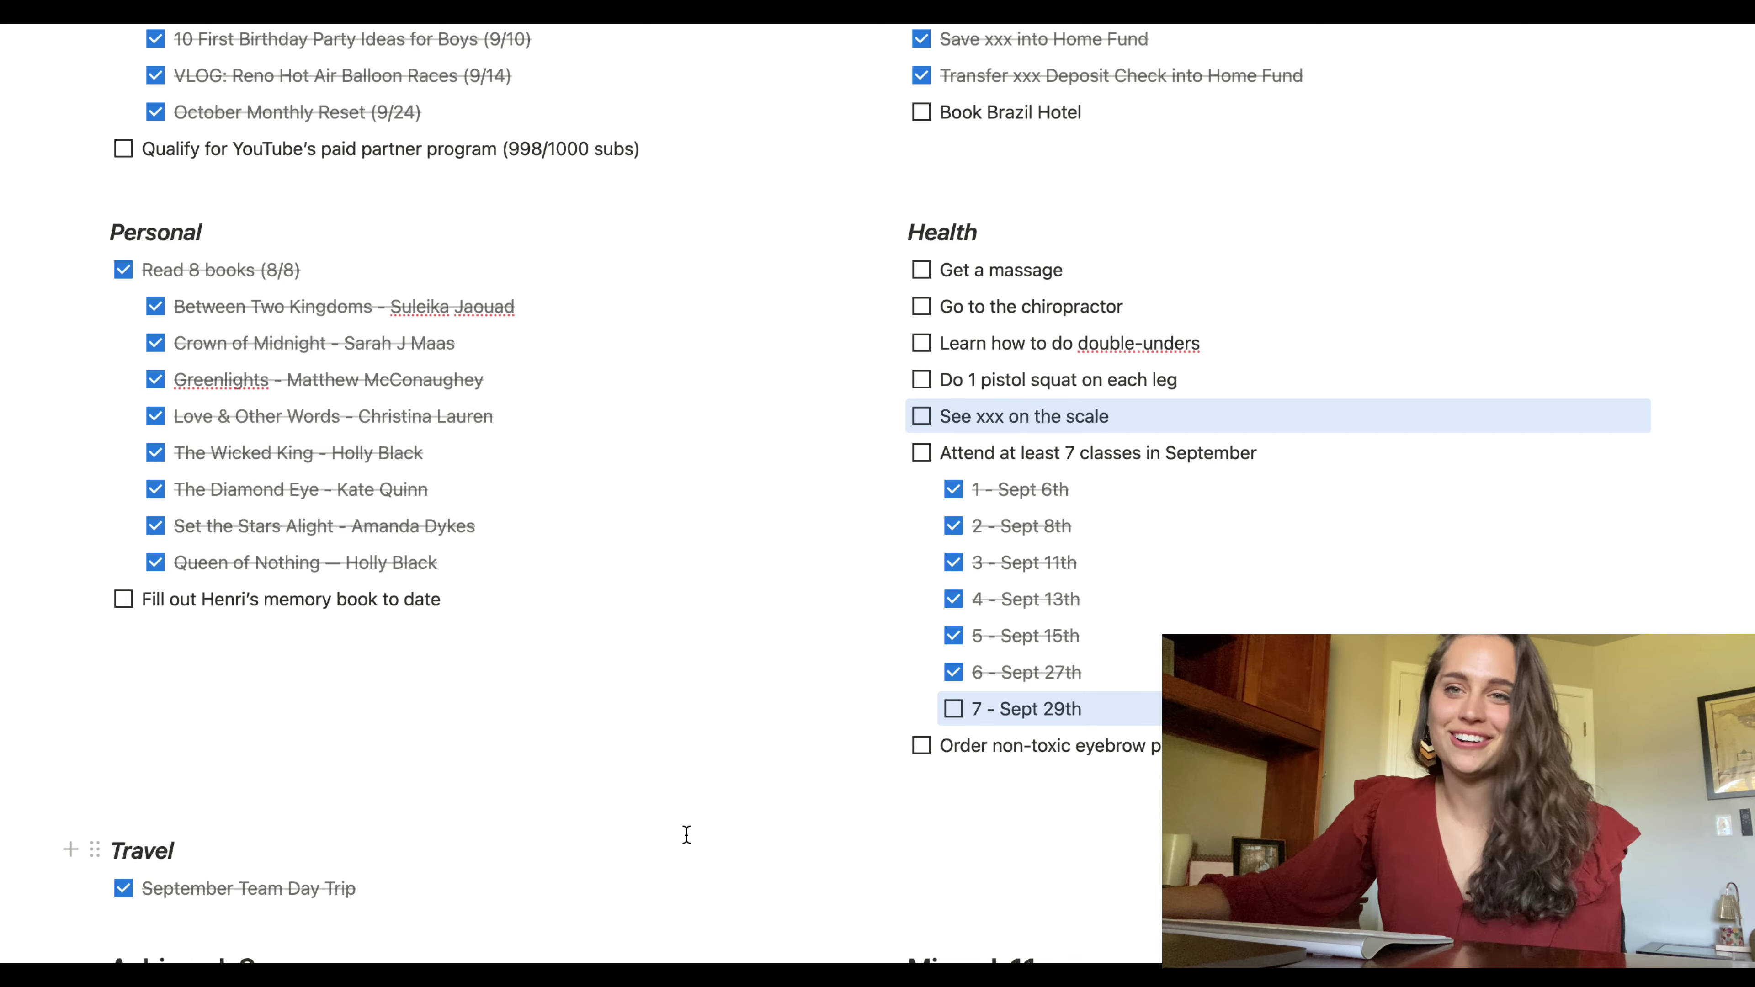
pyautogui.scroll(-2, 687, 837)
pyautogui.press('Escape')
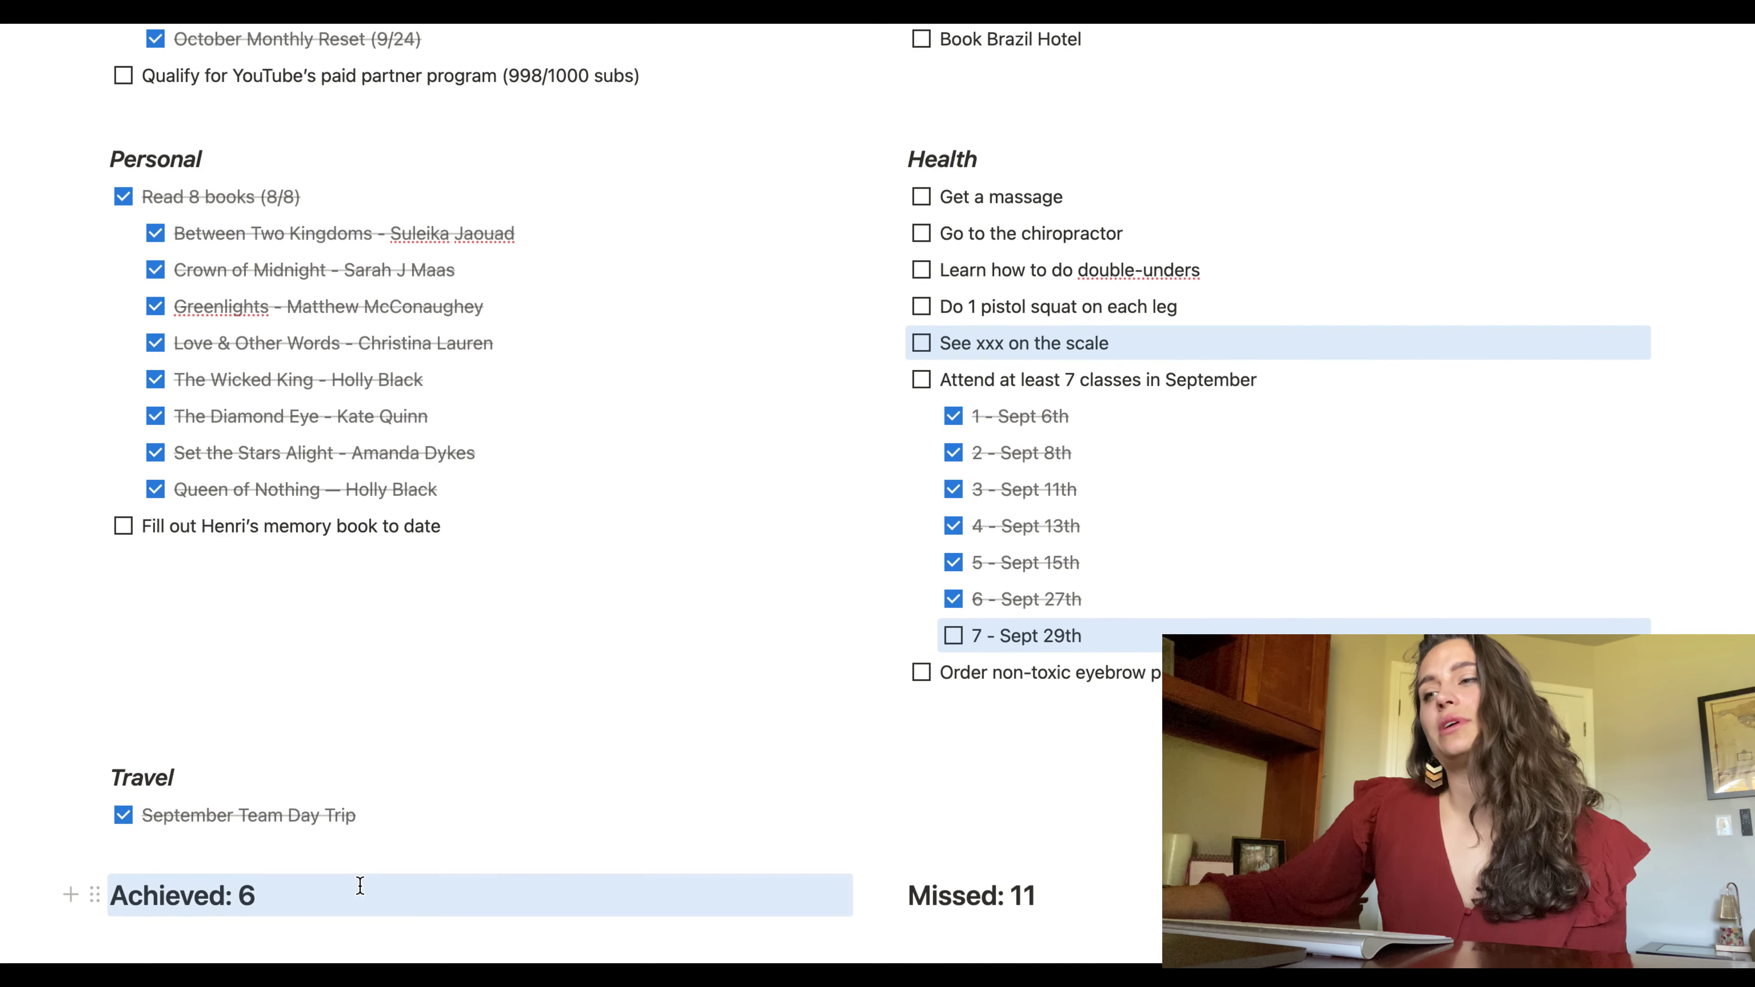
# - Go to October Goals, review the Relish definition, and scroll to the October quote card
pyautogui.keyDown('shift'); pyautogui.click(1085, 900); pyautogui.keyUp('shift')
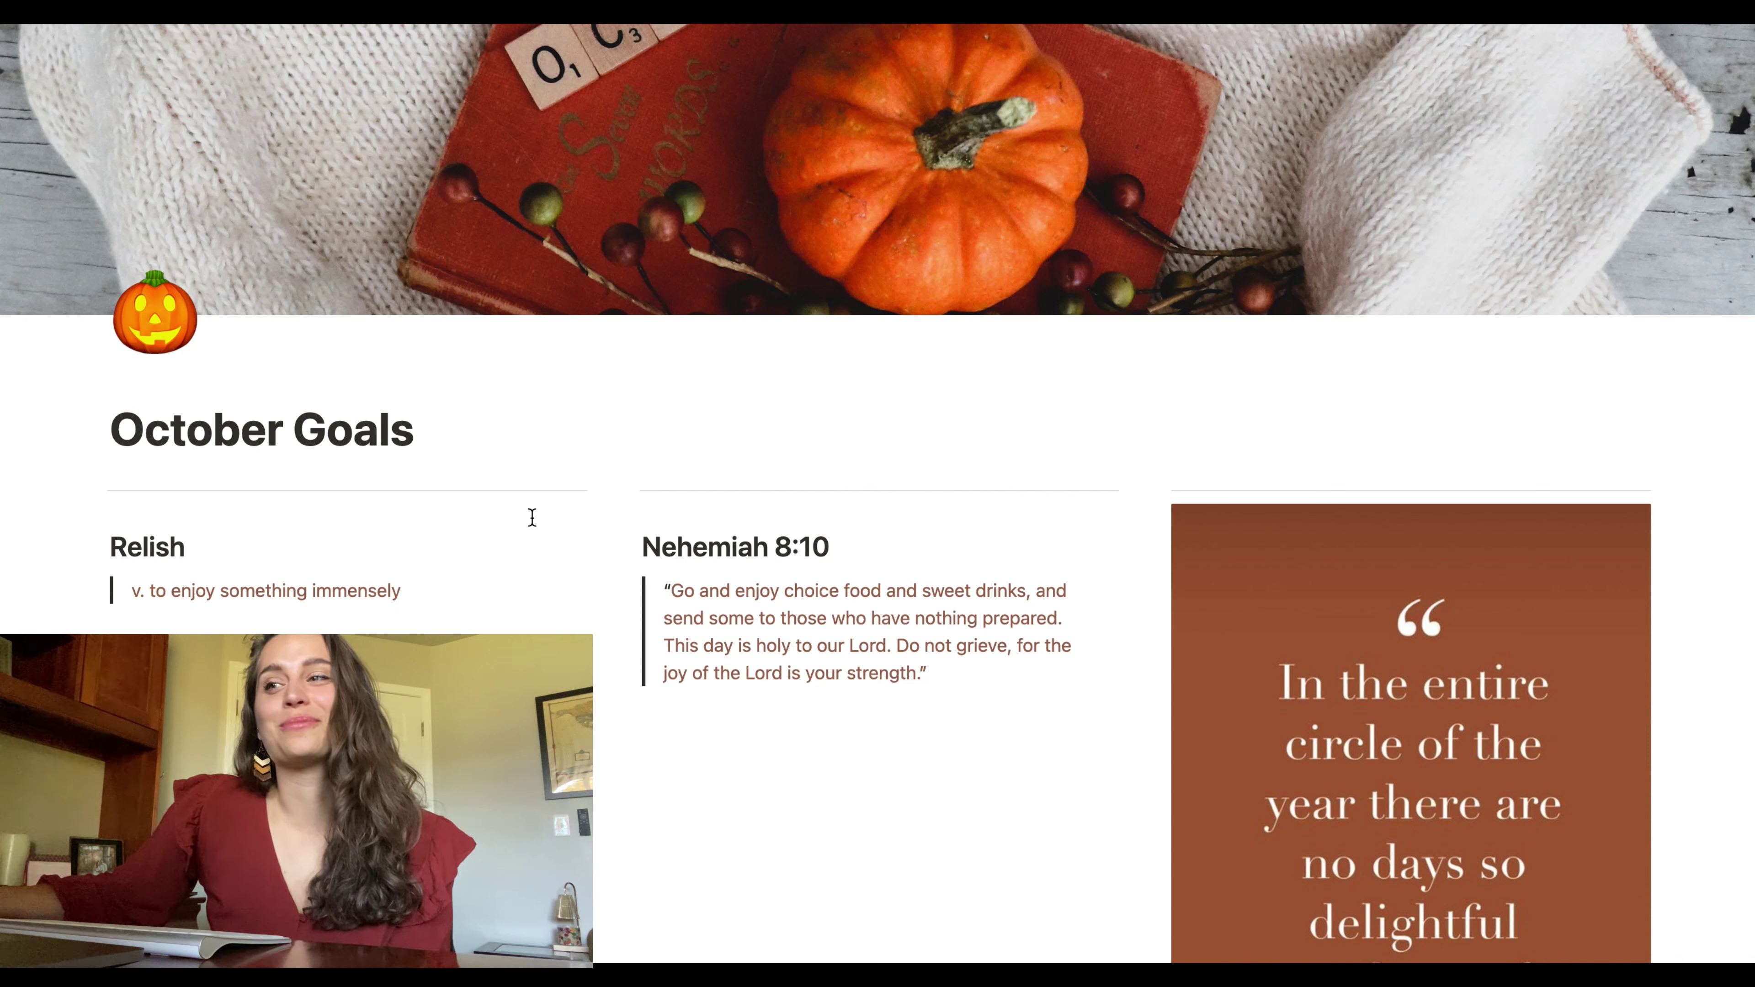
pyautogui.click(229, 546)
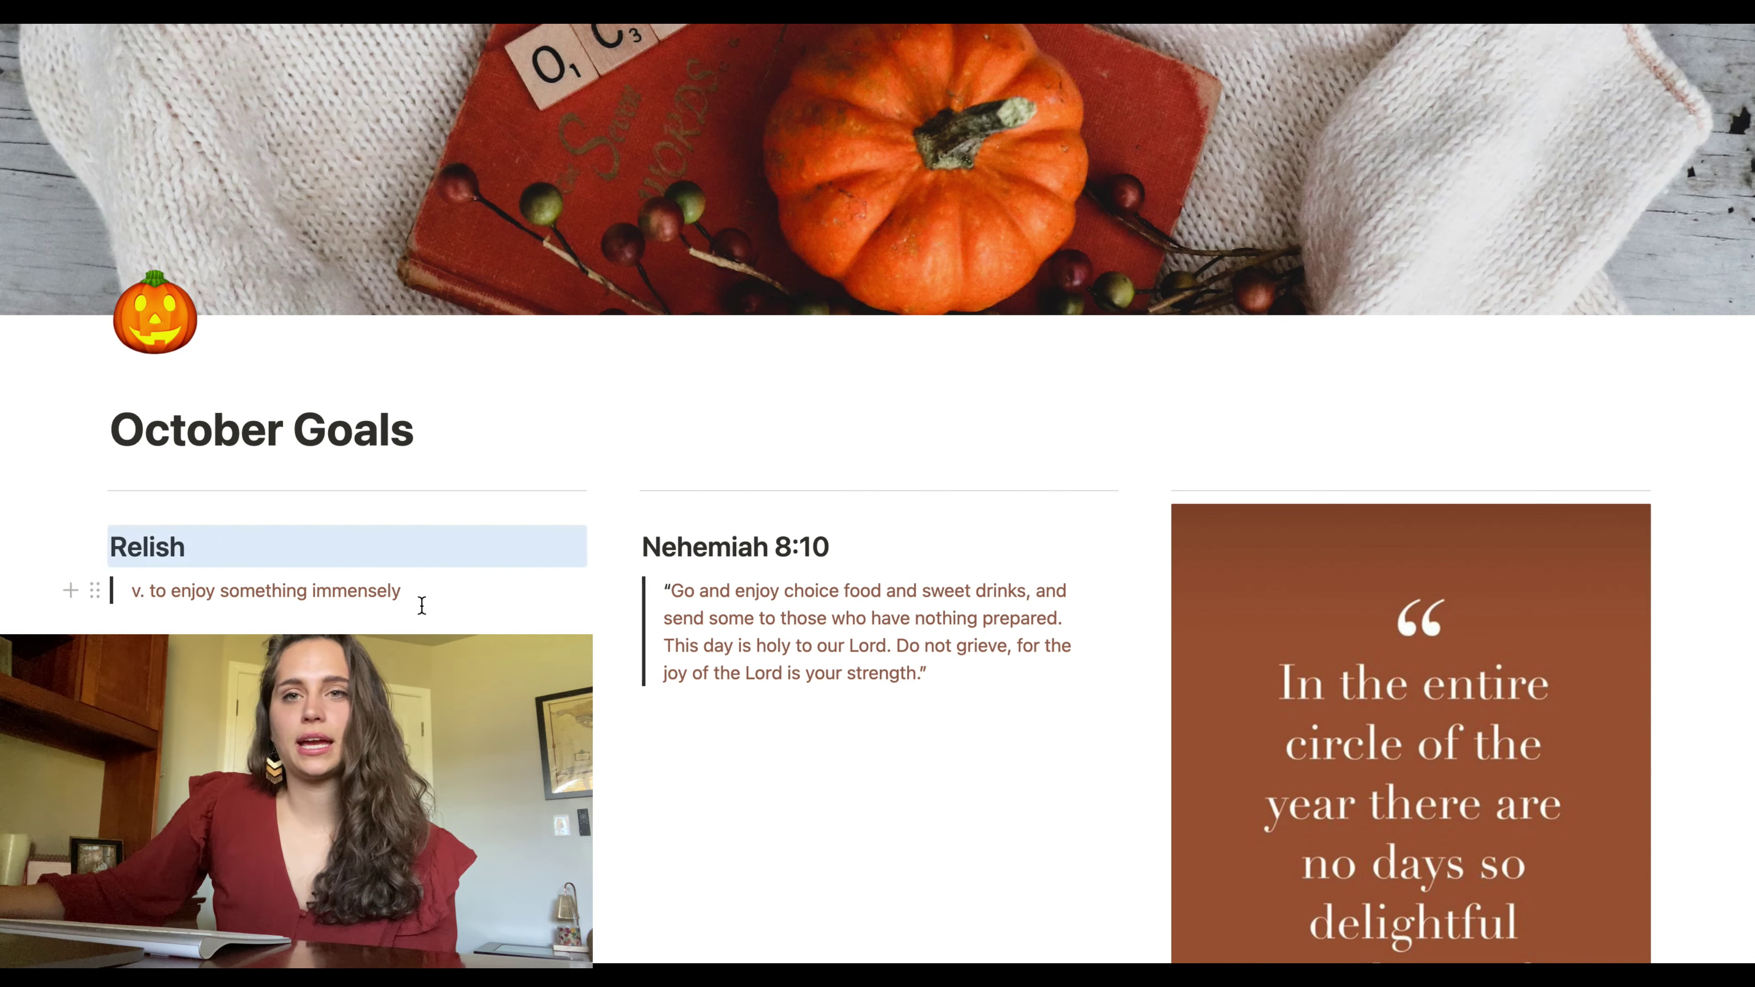
pyautogui.keyDown('shift'); pyautogui.click(433, 587); pyautogui.keyUp('shift')
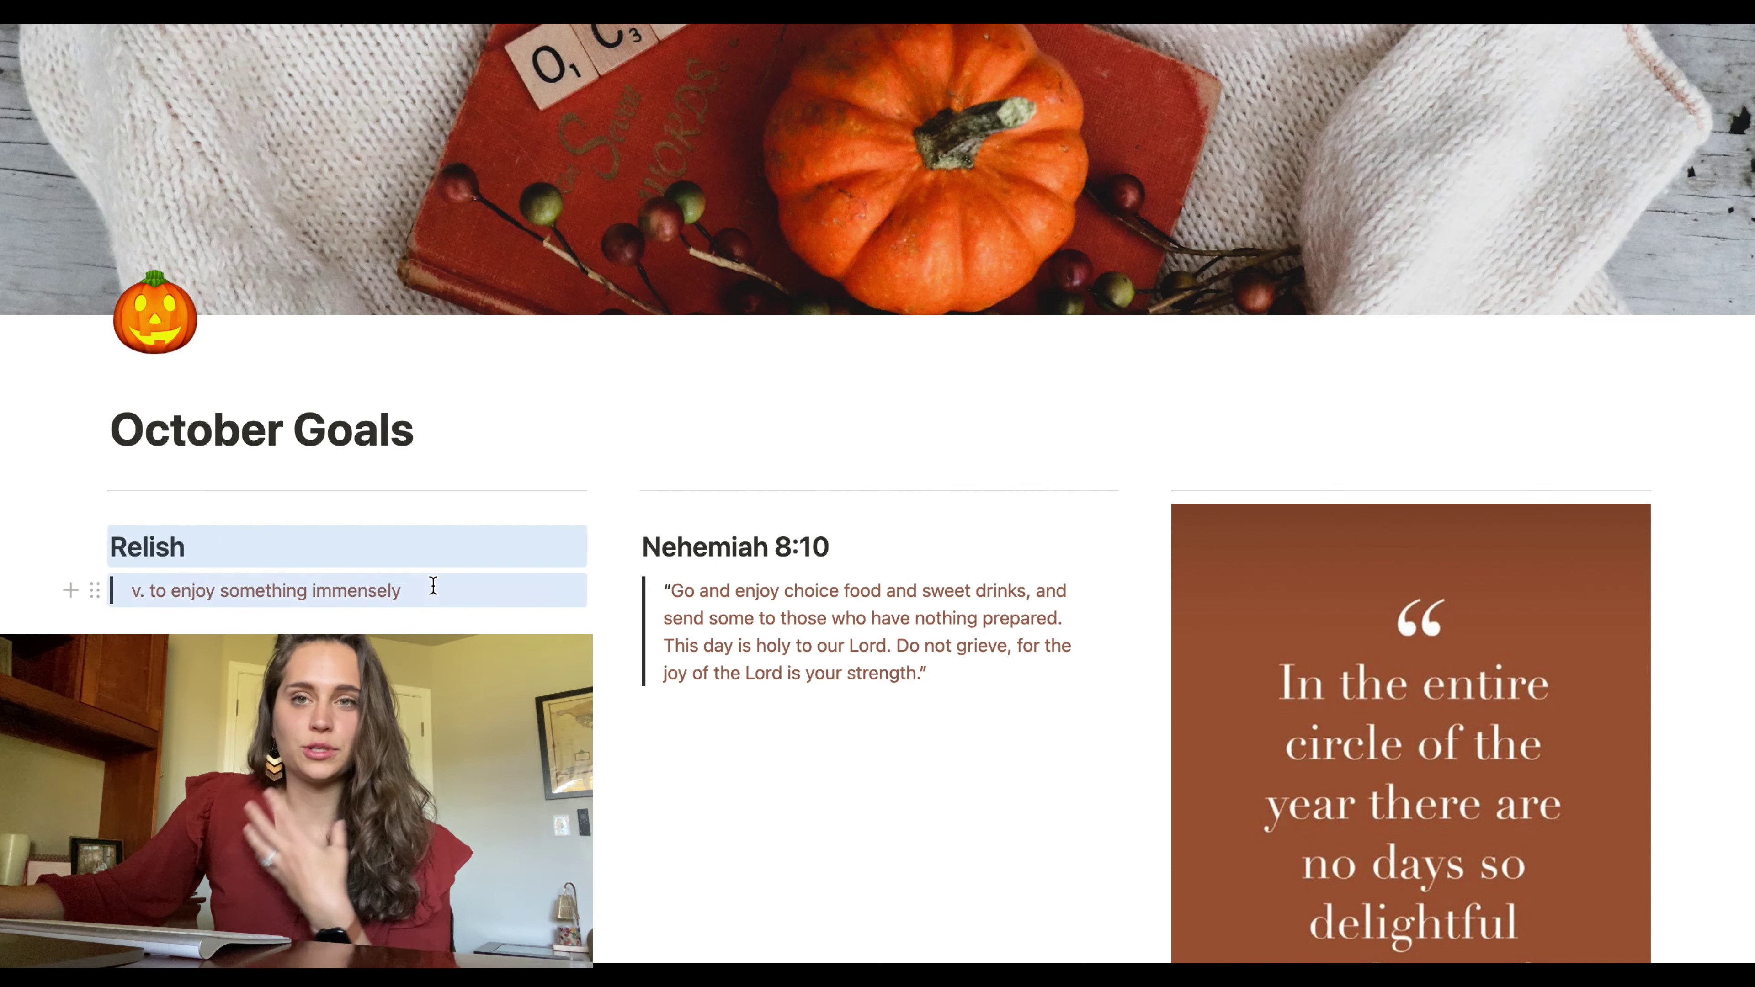
pyautogui.click(39, 610)
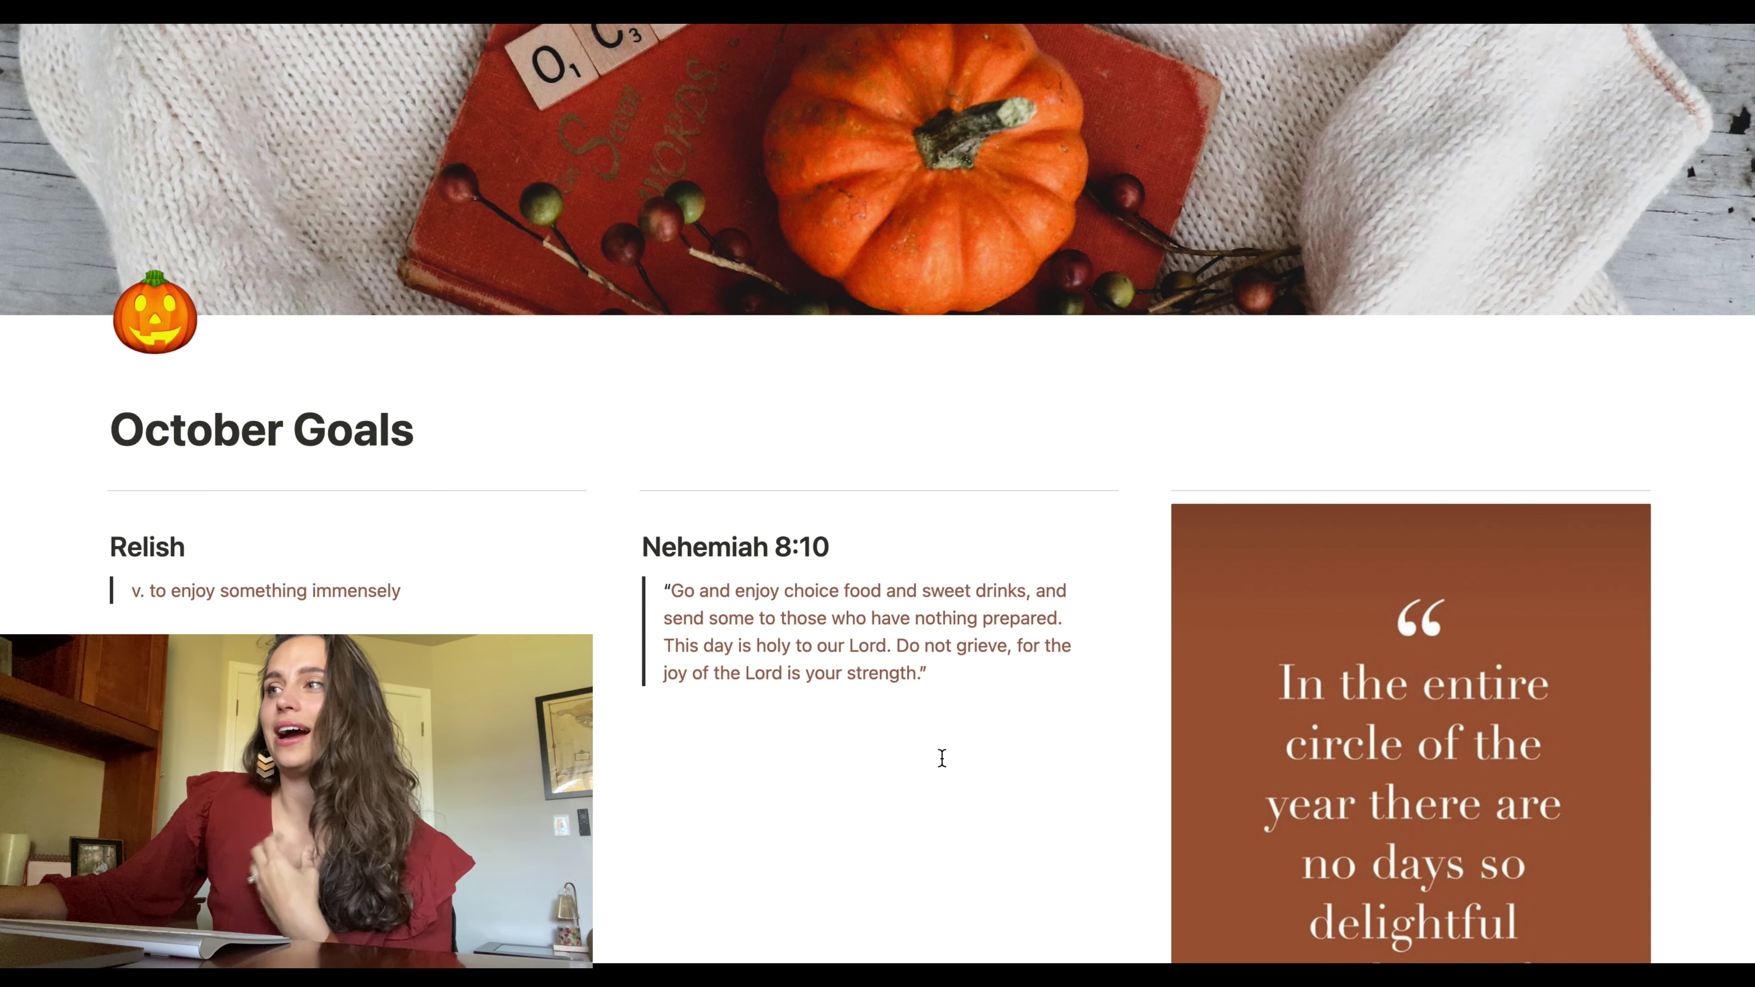
pyautogui.scroll(-5, 942, 757)
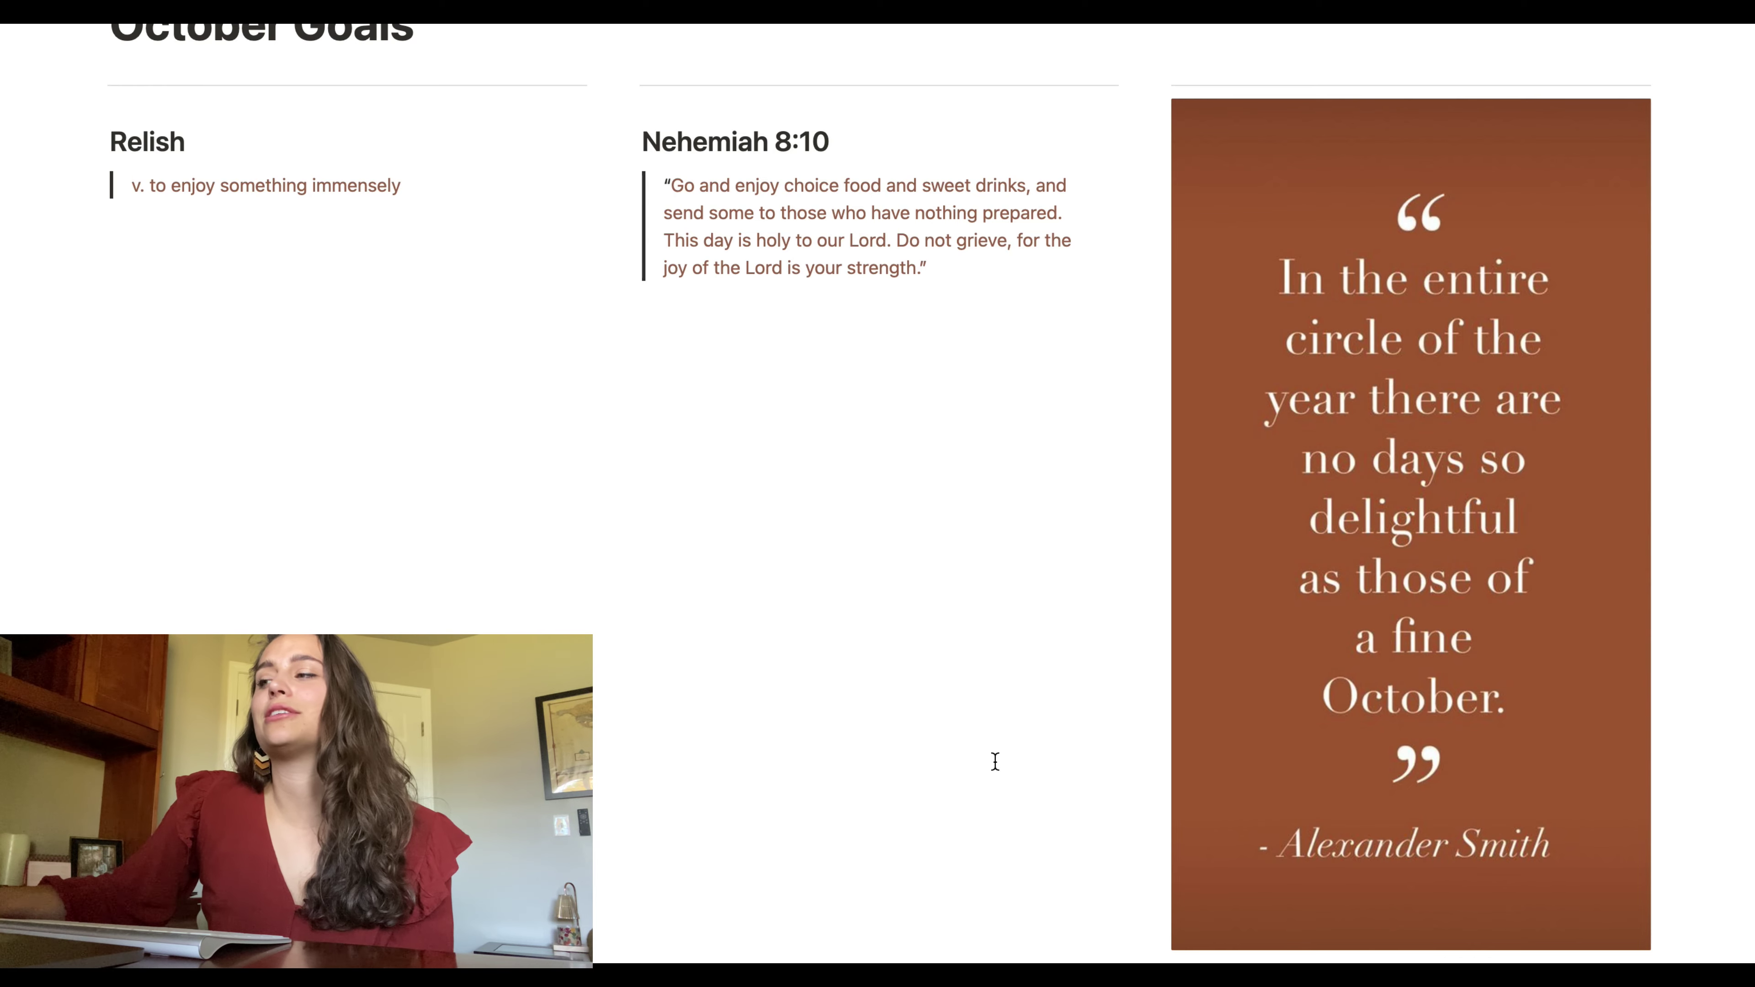
pyautogui.scroll(-7, 981, 759)
# - Scroll to the October Goals section and select the 'Add value to every work meeting' goal
pyautogui.scroll(-2, 1056, 812)
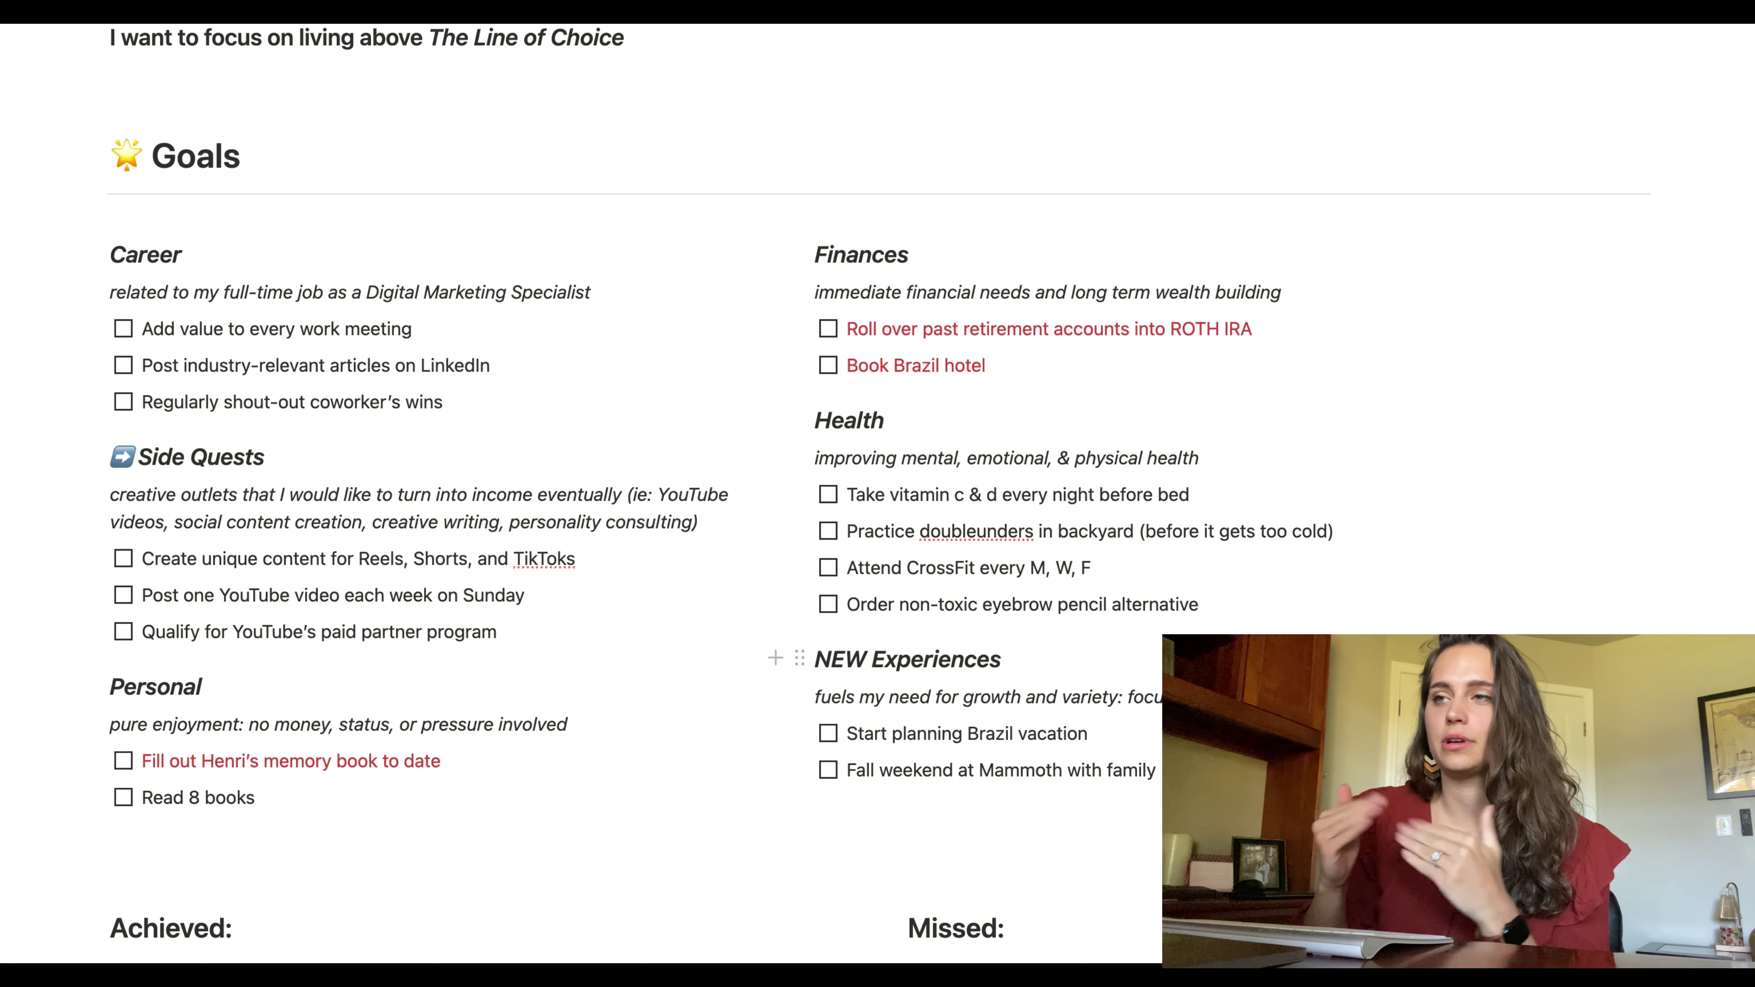
pyautogui.moveTo(472, 321); pyautogui.dragTo(527, 374)
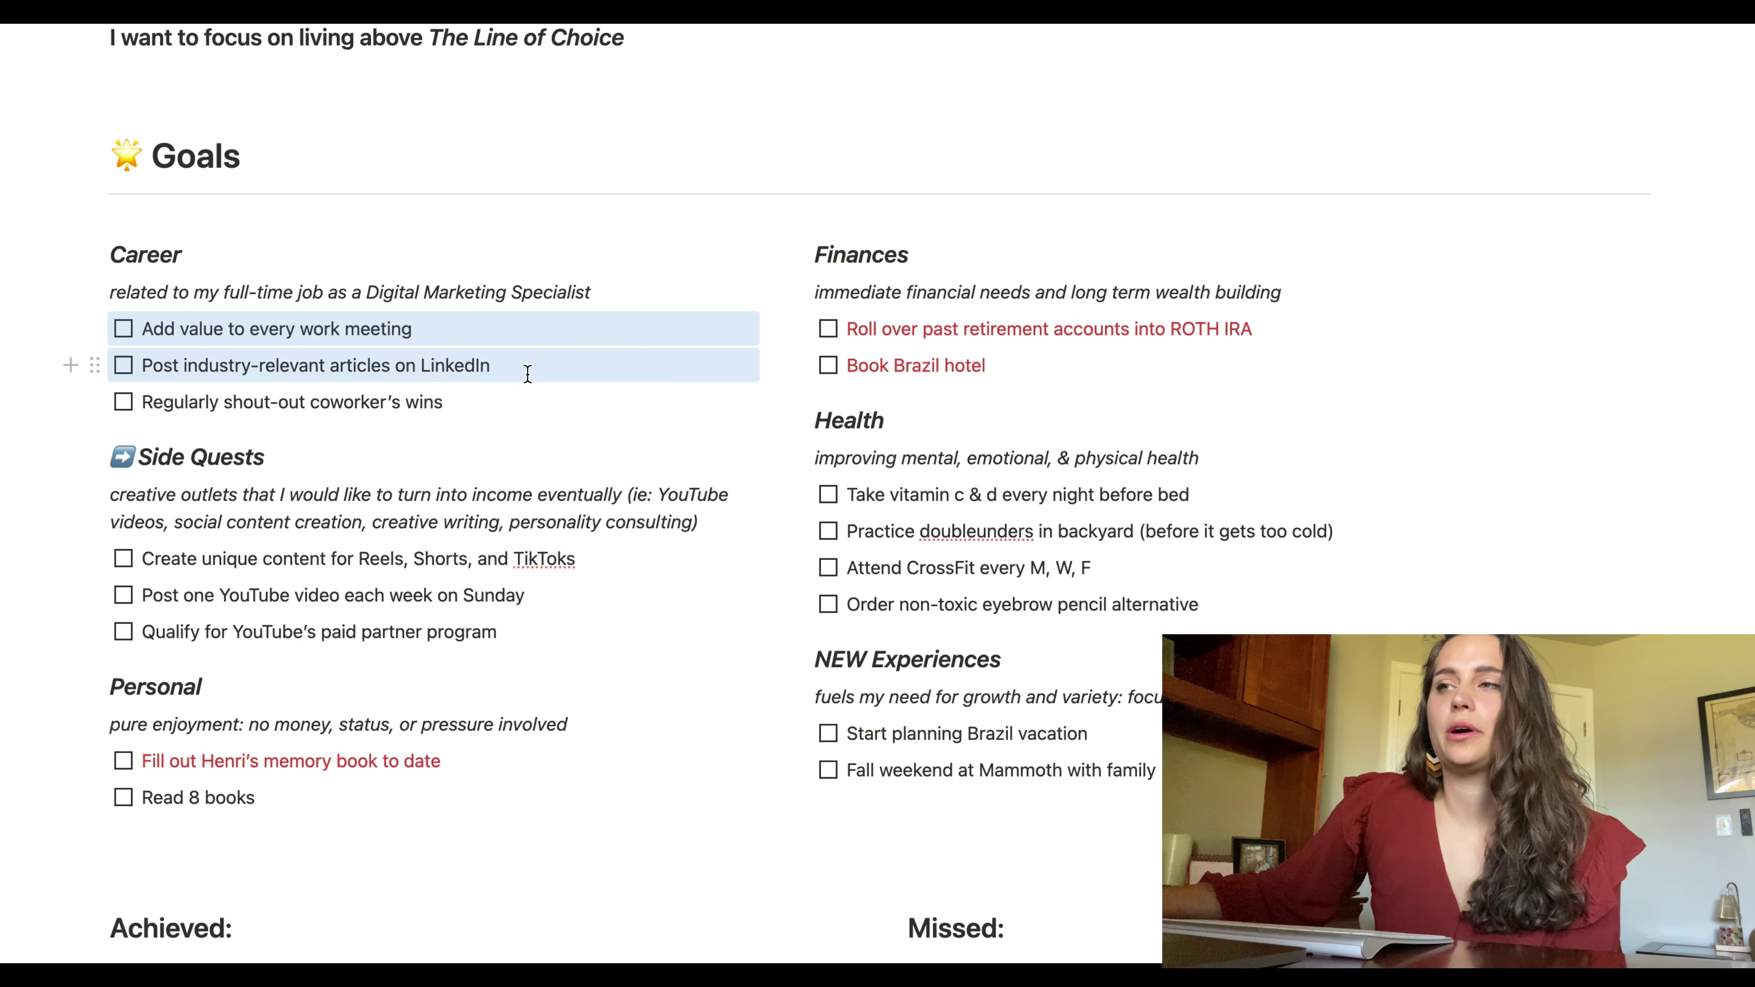
# - Highlight the coworker-wins, Reels/TikToks, weekly YouTube, partner program, memory book and Read 8 books goals
pyautogui.moveTo(530, 407); pyautogui.dragTo(530, 407)
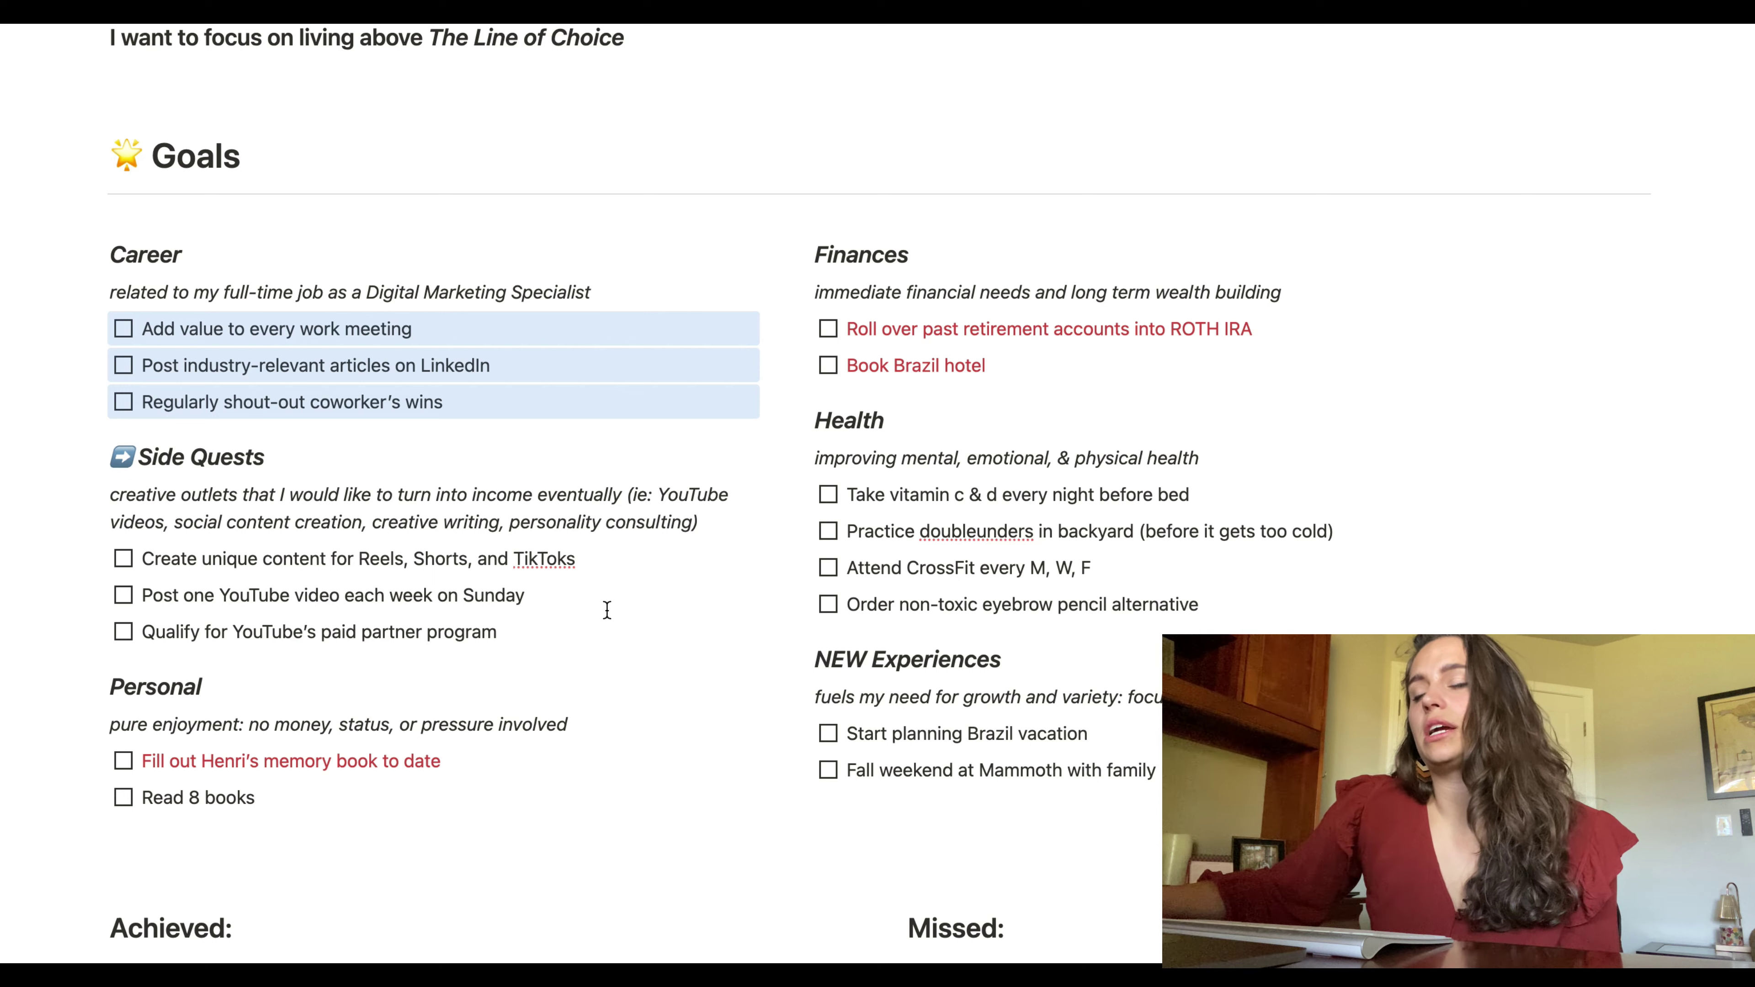
pyautogui.moveTo(631, 557); pyautogui.dragTo(631, 559)
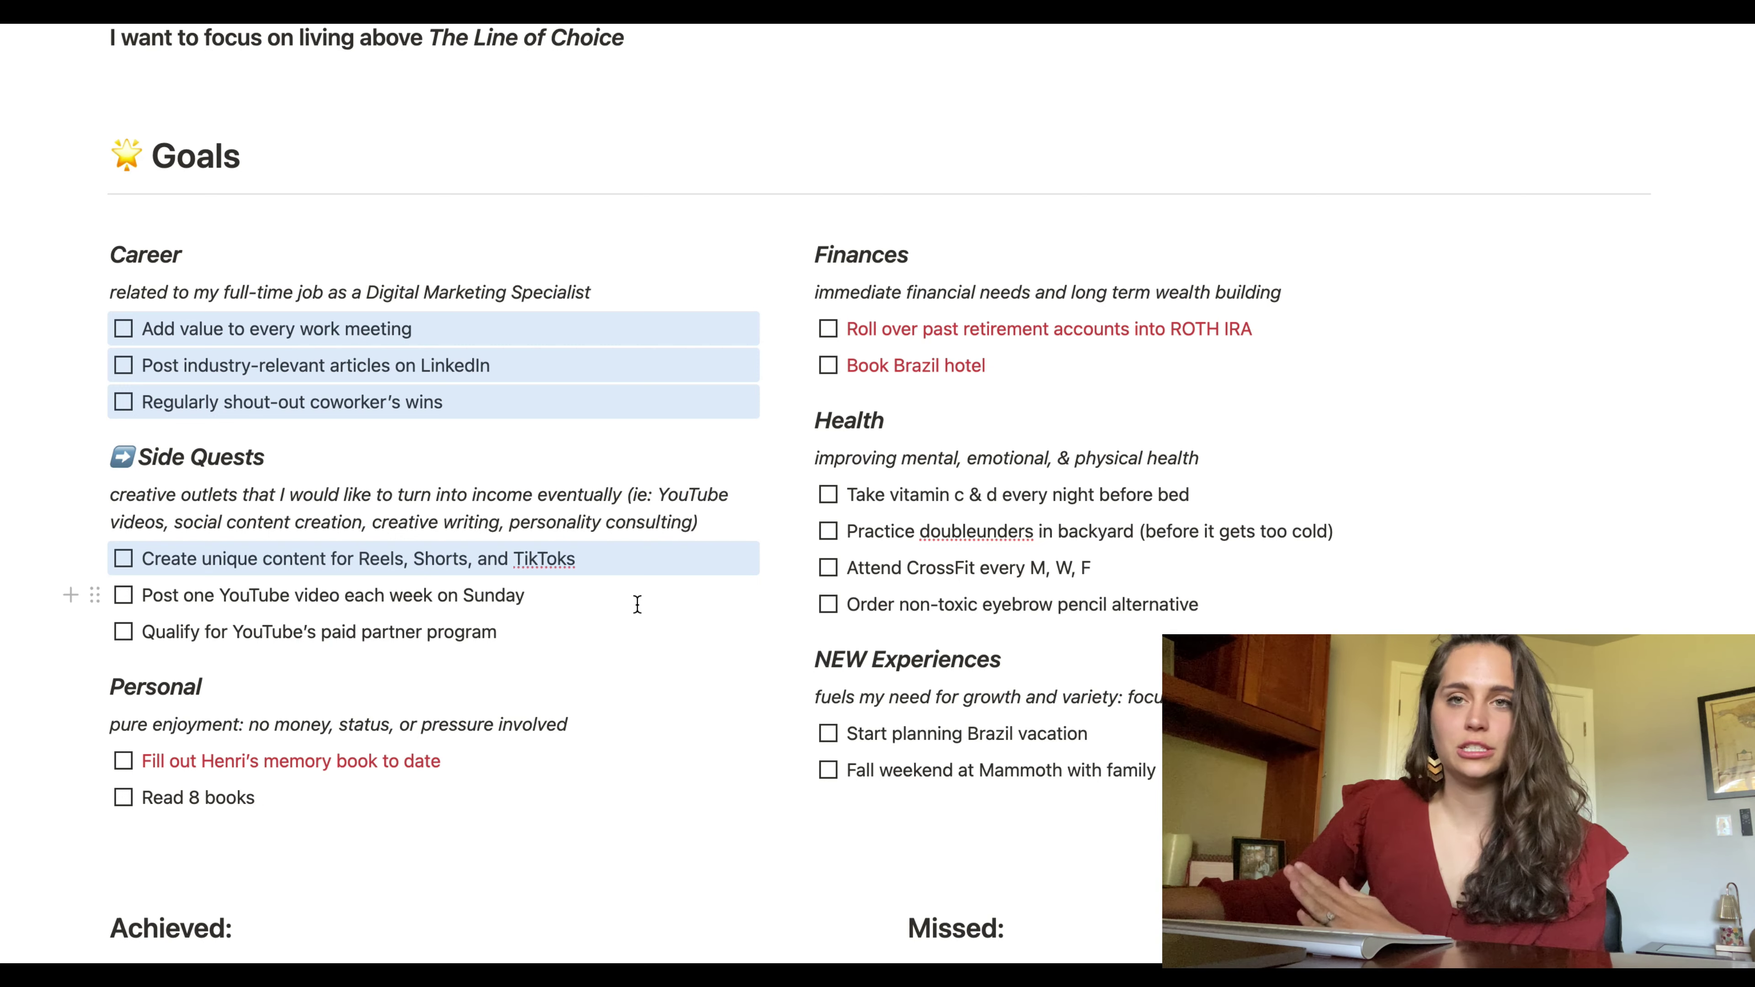
pyautogui.keyDown('shift'); pyautogui.click(637, 604); pyautogui.keyUp('shift')
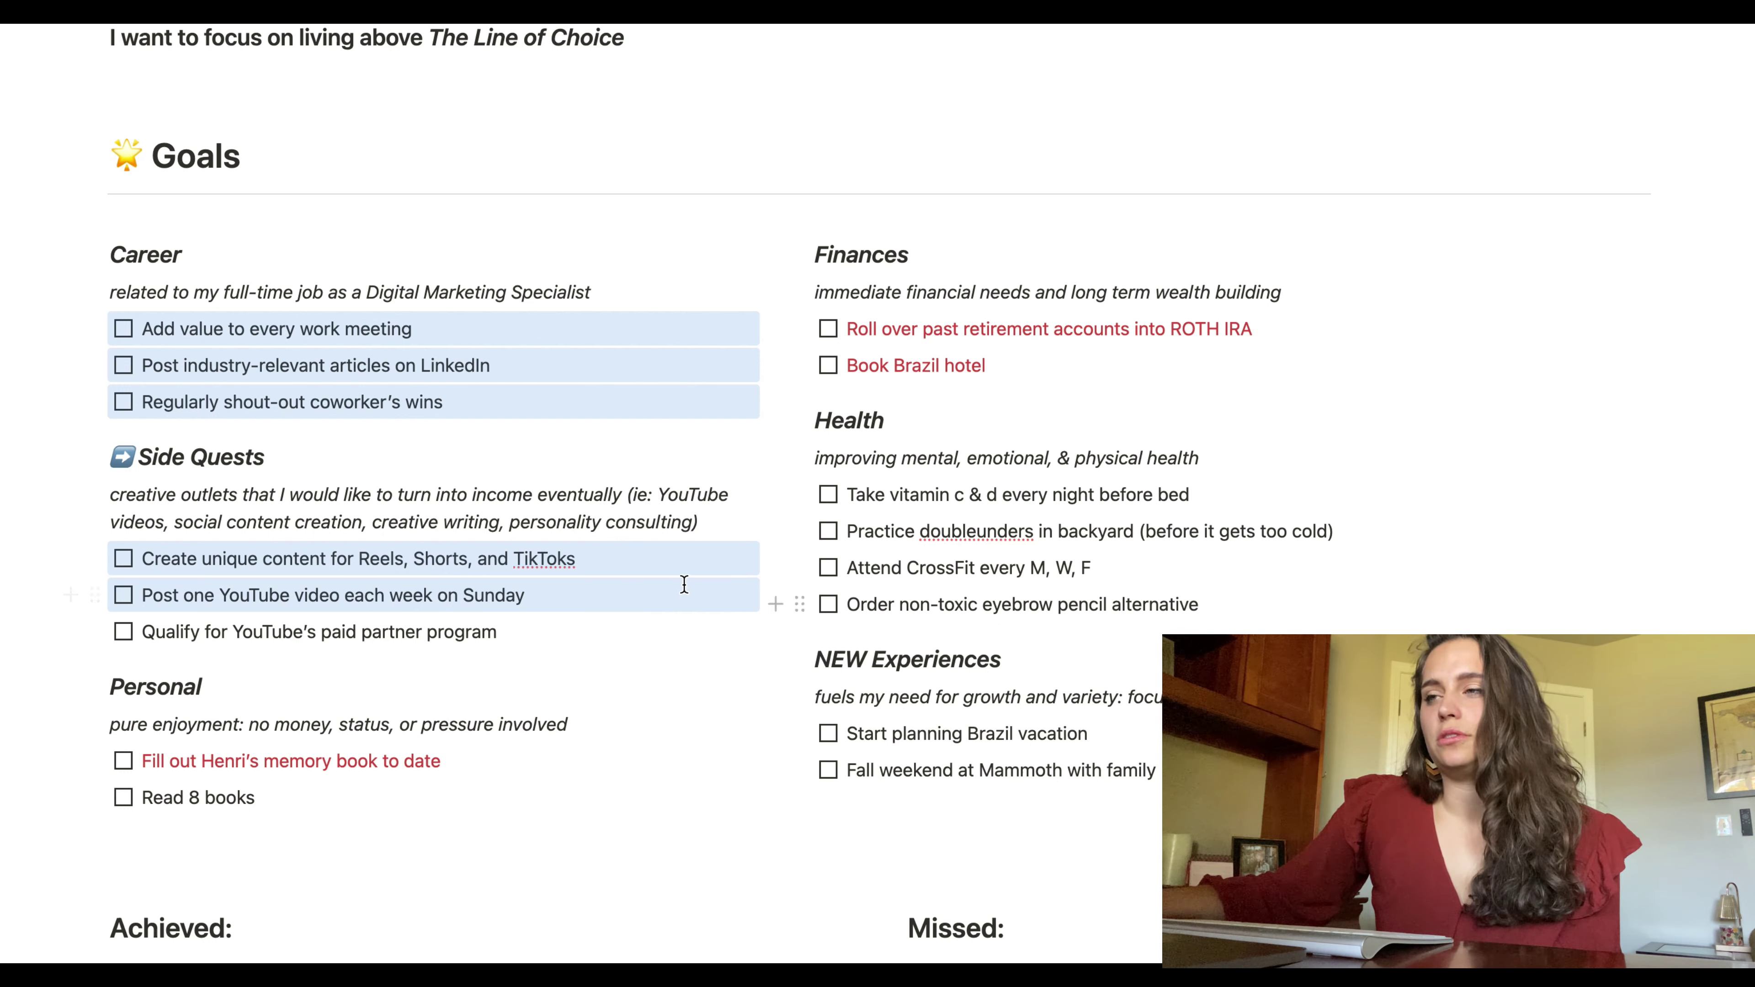
pyautogui.keyDown('shift'); pyautogui.click(670, 635); pyautogui.keyUp('shift')
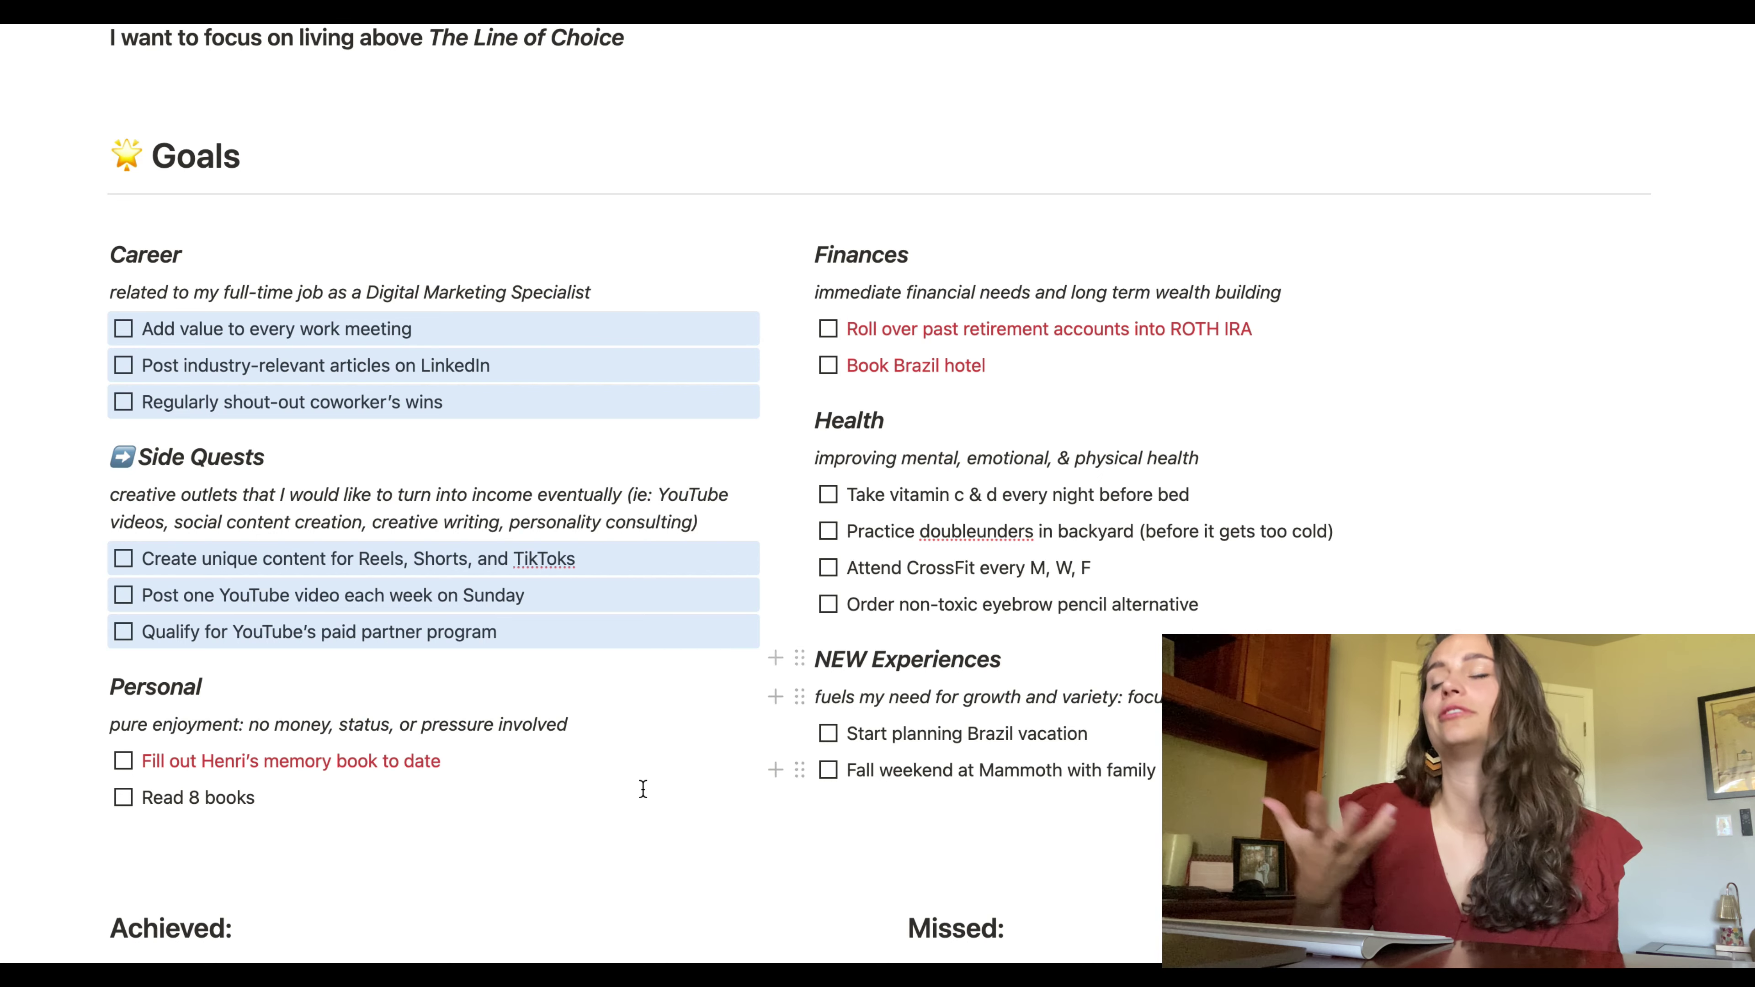
pyautogui.keyDown('super'); pyautogui.click(666, 764); pyautogui.keyUp('super')
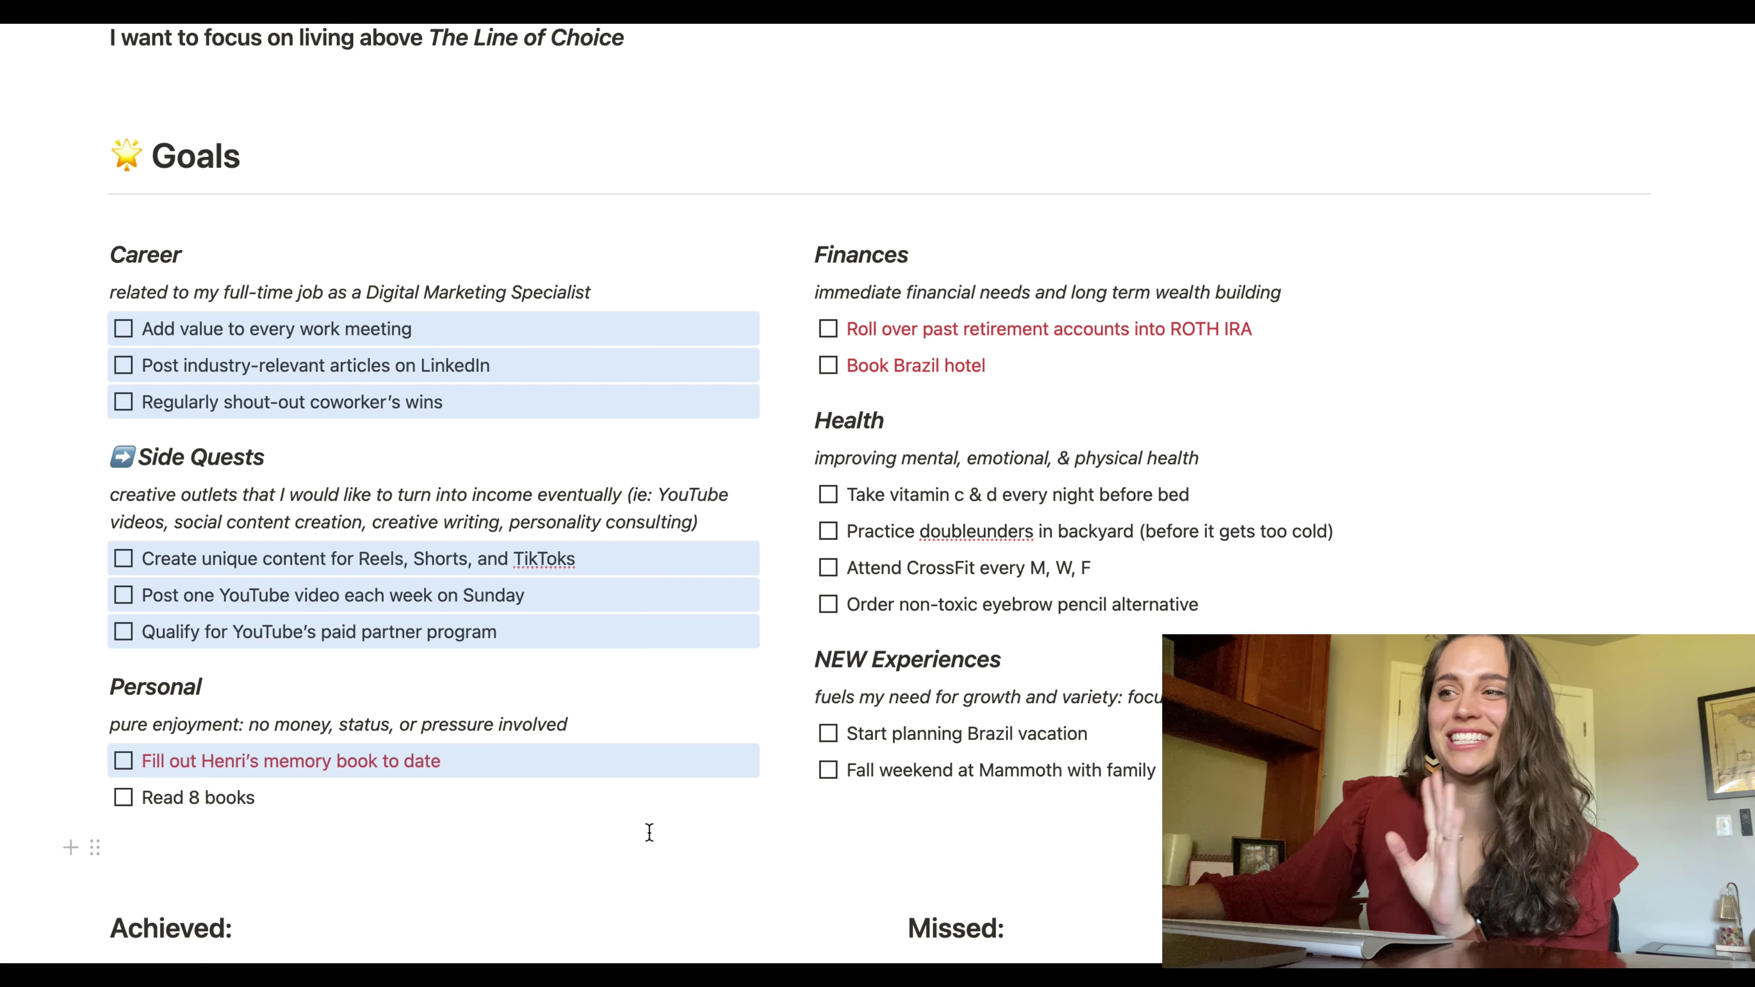
pyautogui.keyDown('shift'); pyautogui.click(678, 791); pyautogui.keyUp('shift')
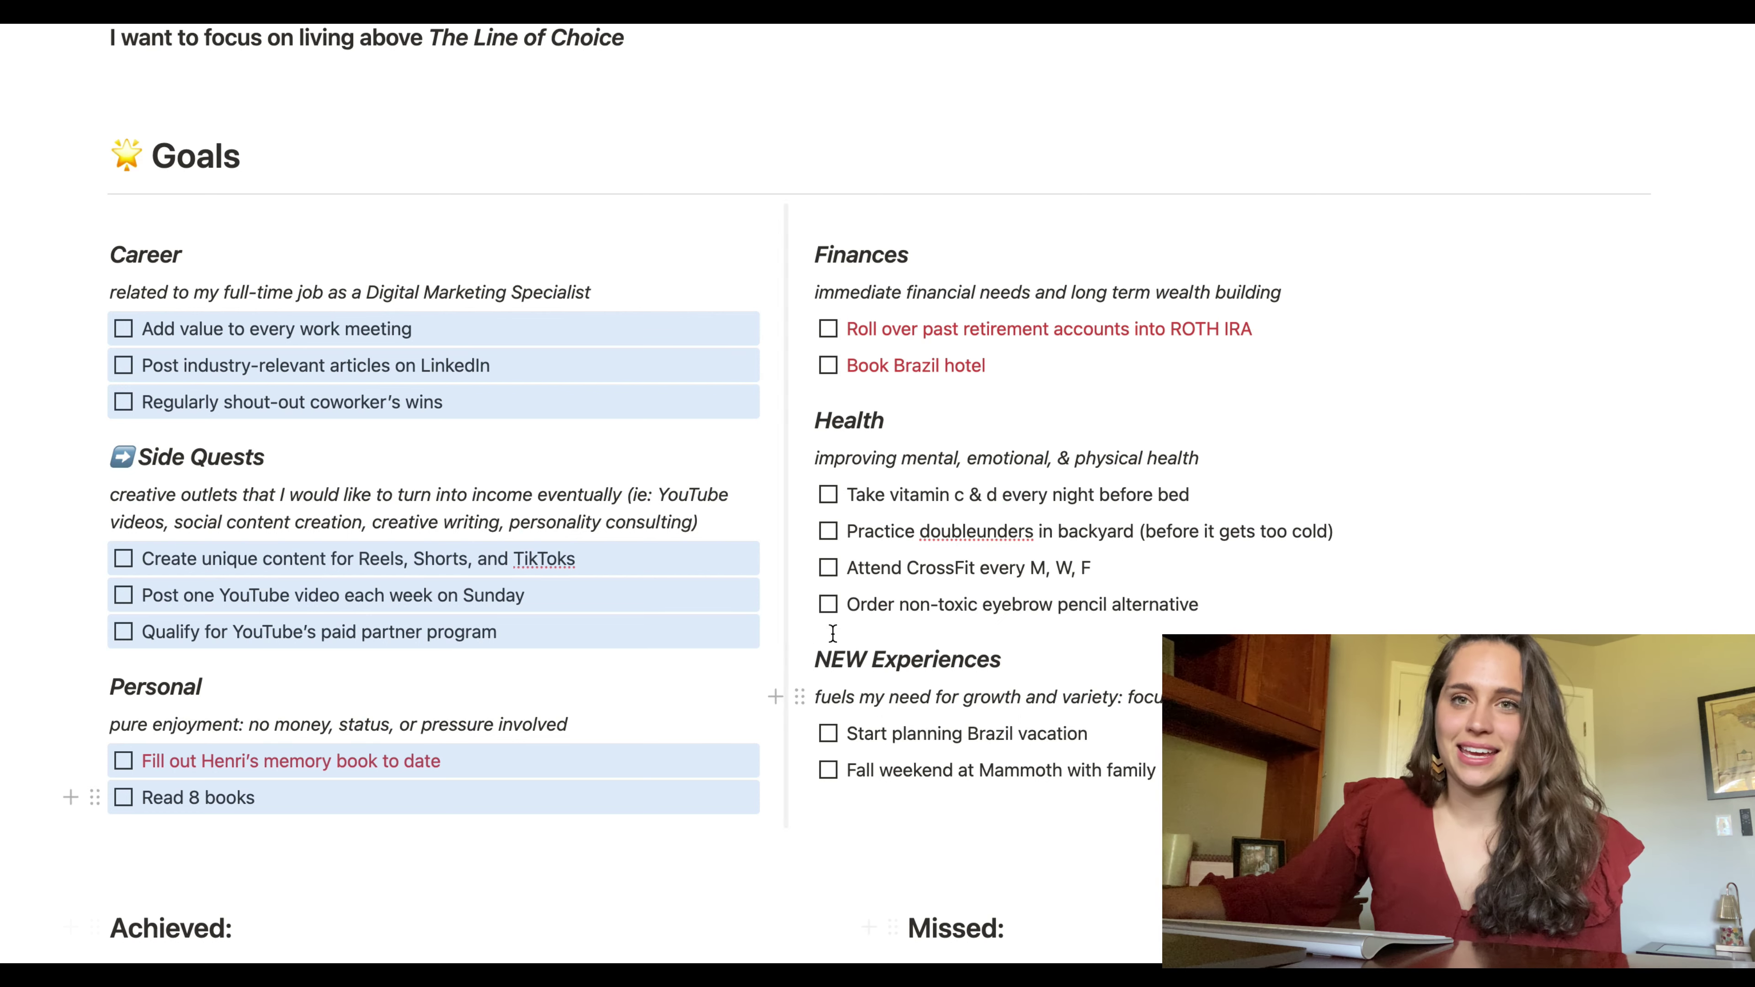
# - Add the ROTH IRA, Brazil hotel, vitamins, double-unders, CrossFit and eyebrow pencil goals to the highlight
pyautogui.keyDown('shift'); pyautogui.click(1327, 325); pyautogui.keyUp('shift')
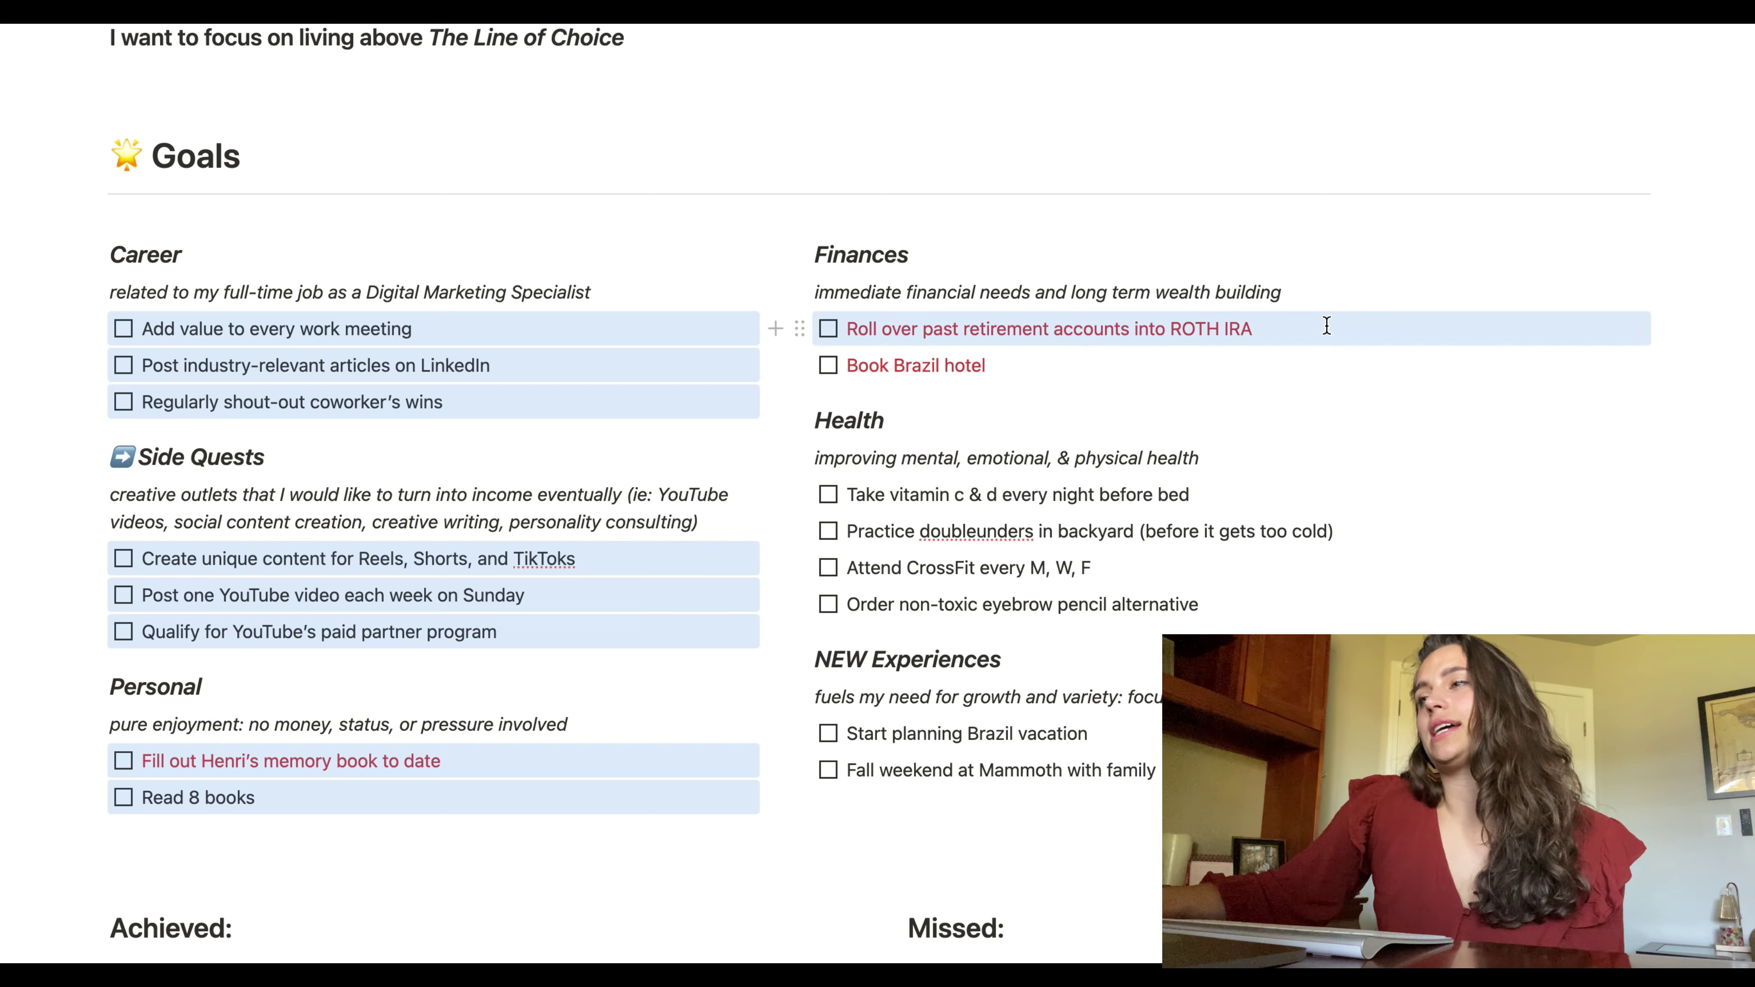
pyautogui.keyDown('shift'); pyautogui.click(1336, 363); pyautogui.keyUp('shift')
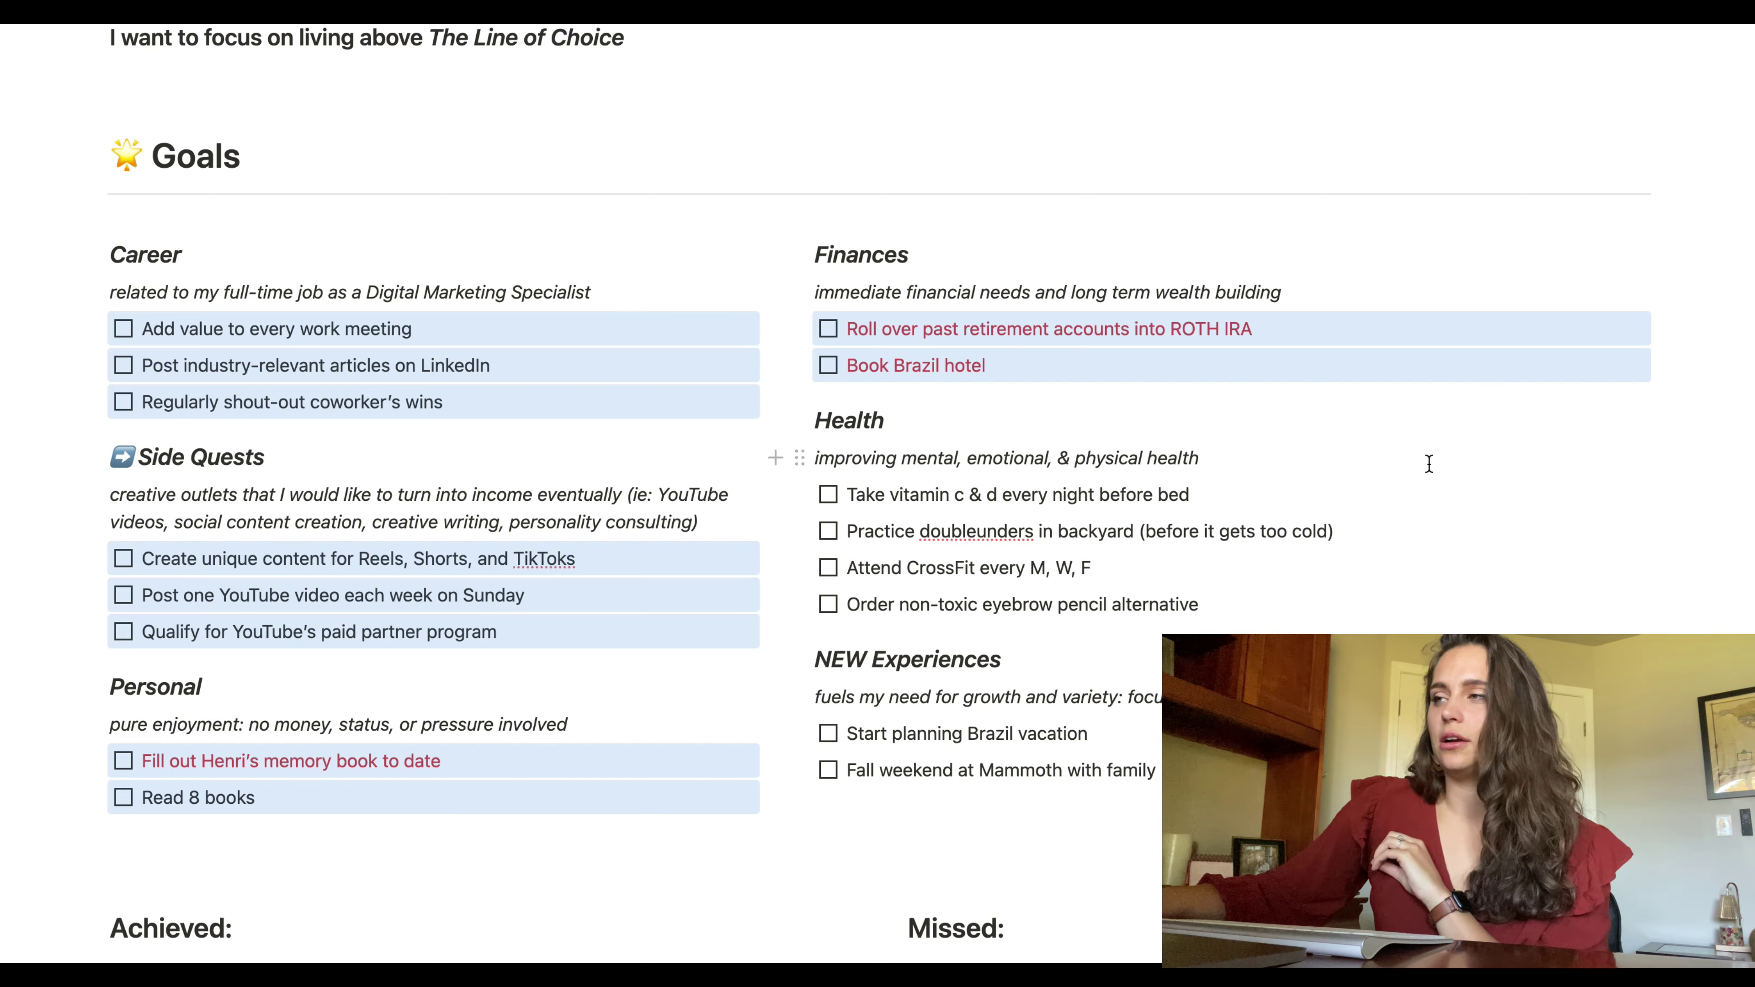
pyautogui.click(1442, 499)
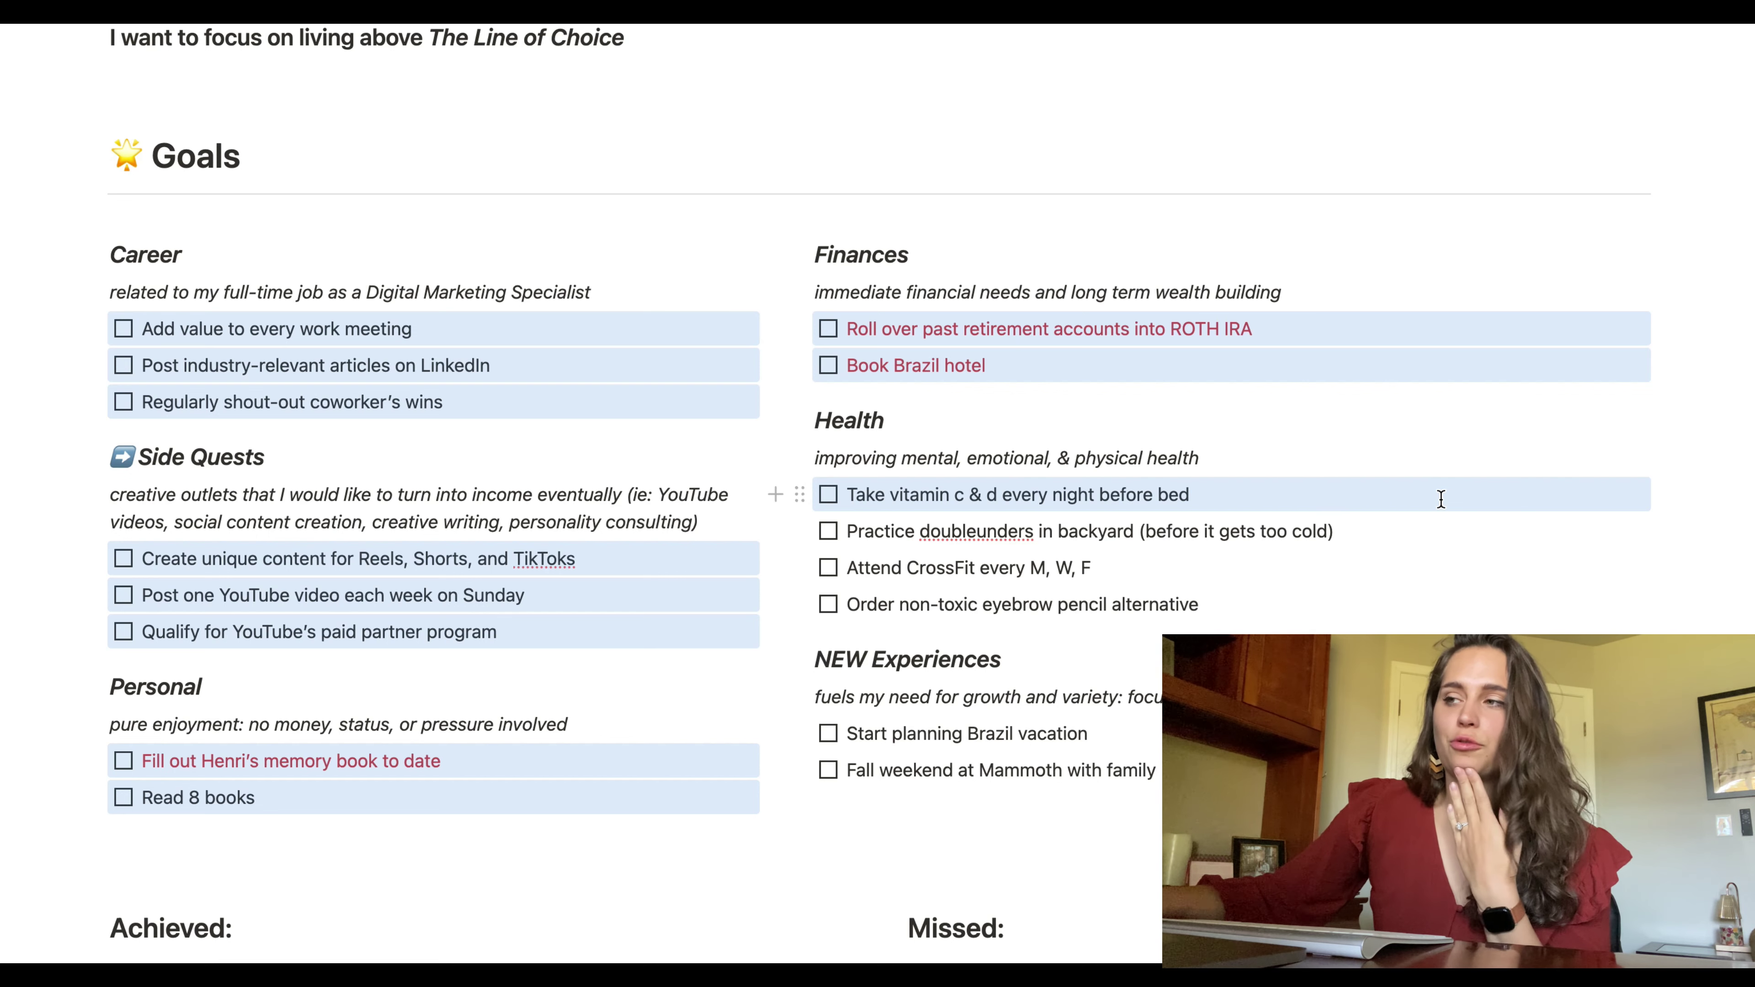
pyautogui.moveTo(1442, 499); pyautogui.dragTo(1470, 538)
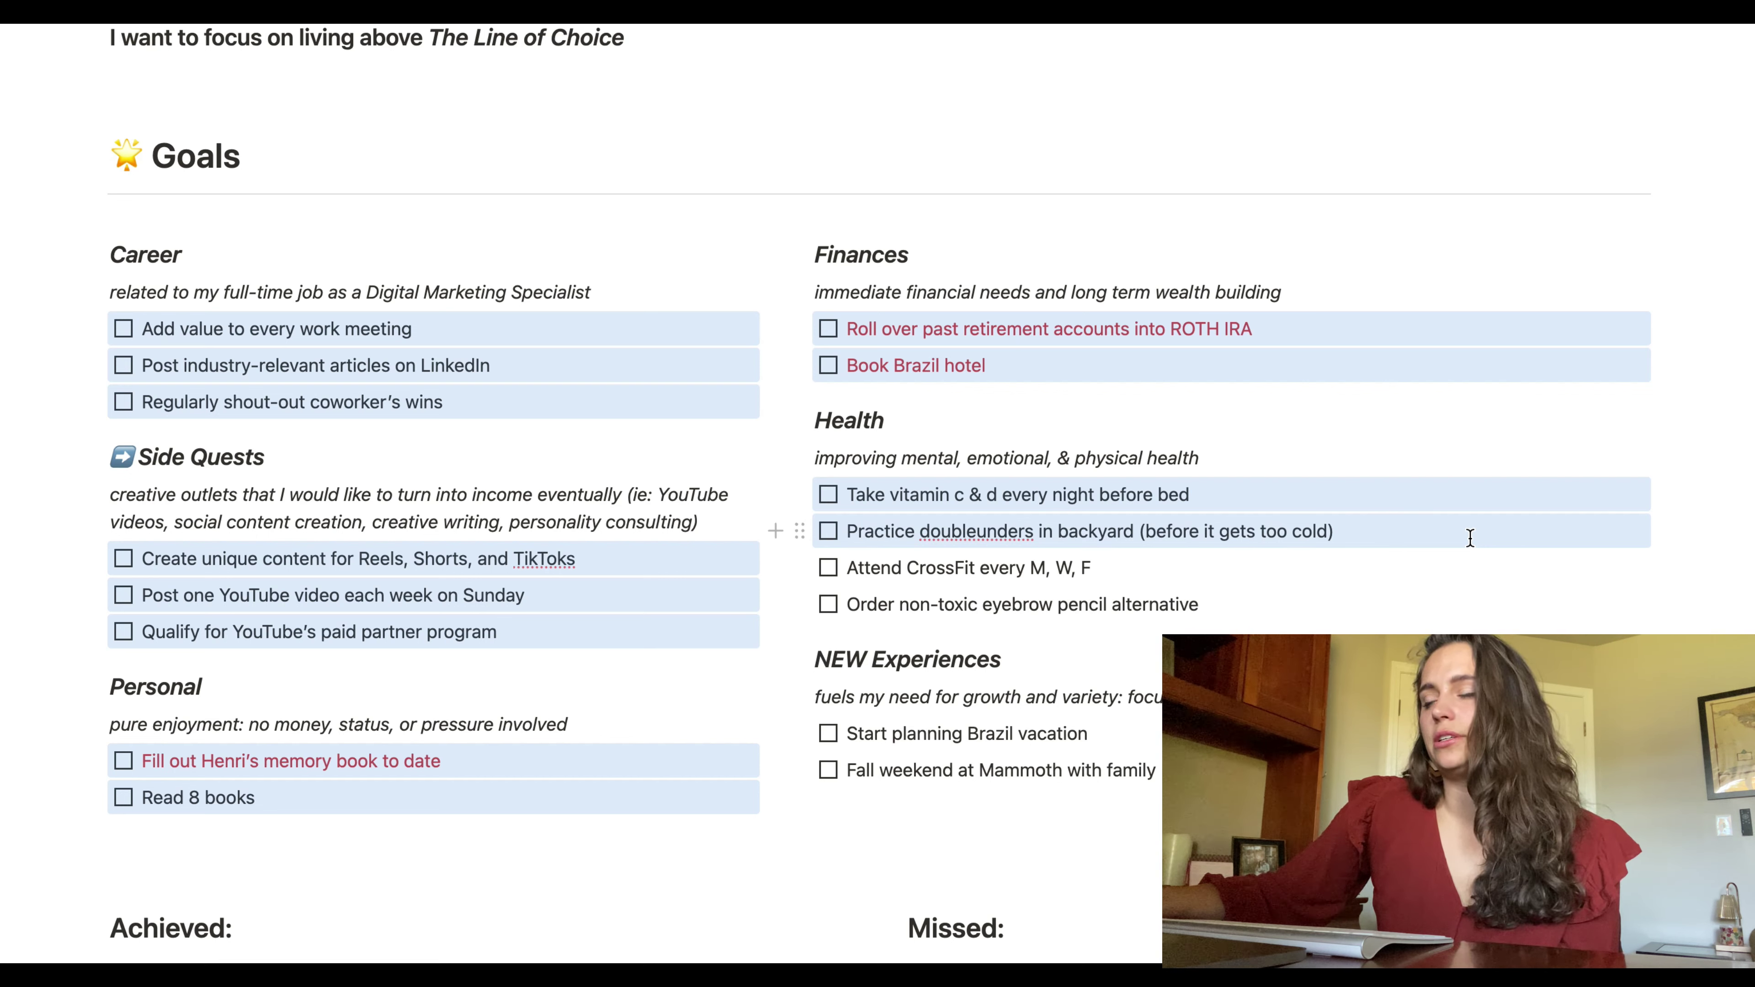
pyautogui.keyDown('shift'); pyautogui.click(1463, 580); pyautogui.keyUp('shift')
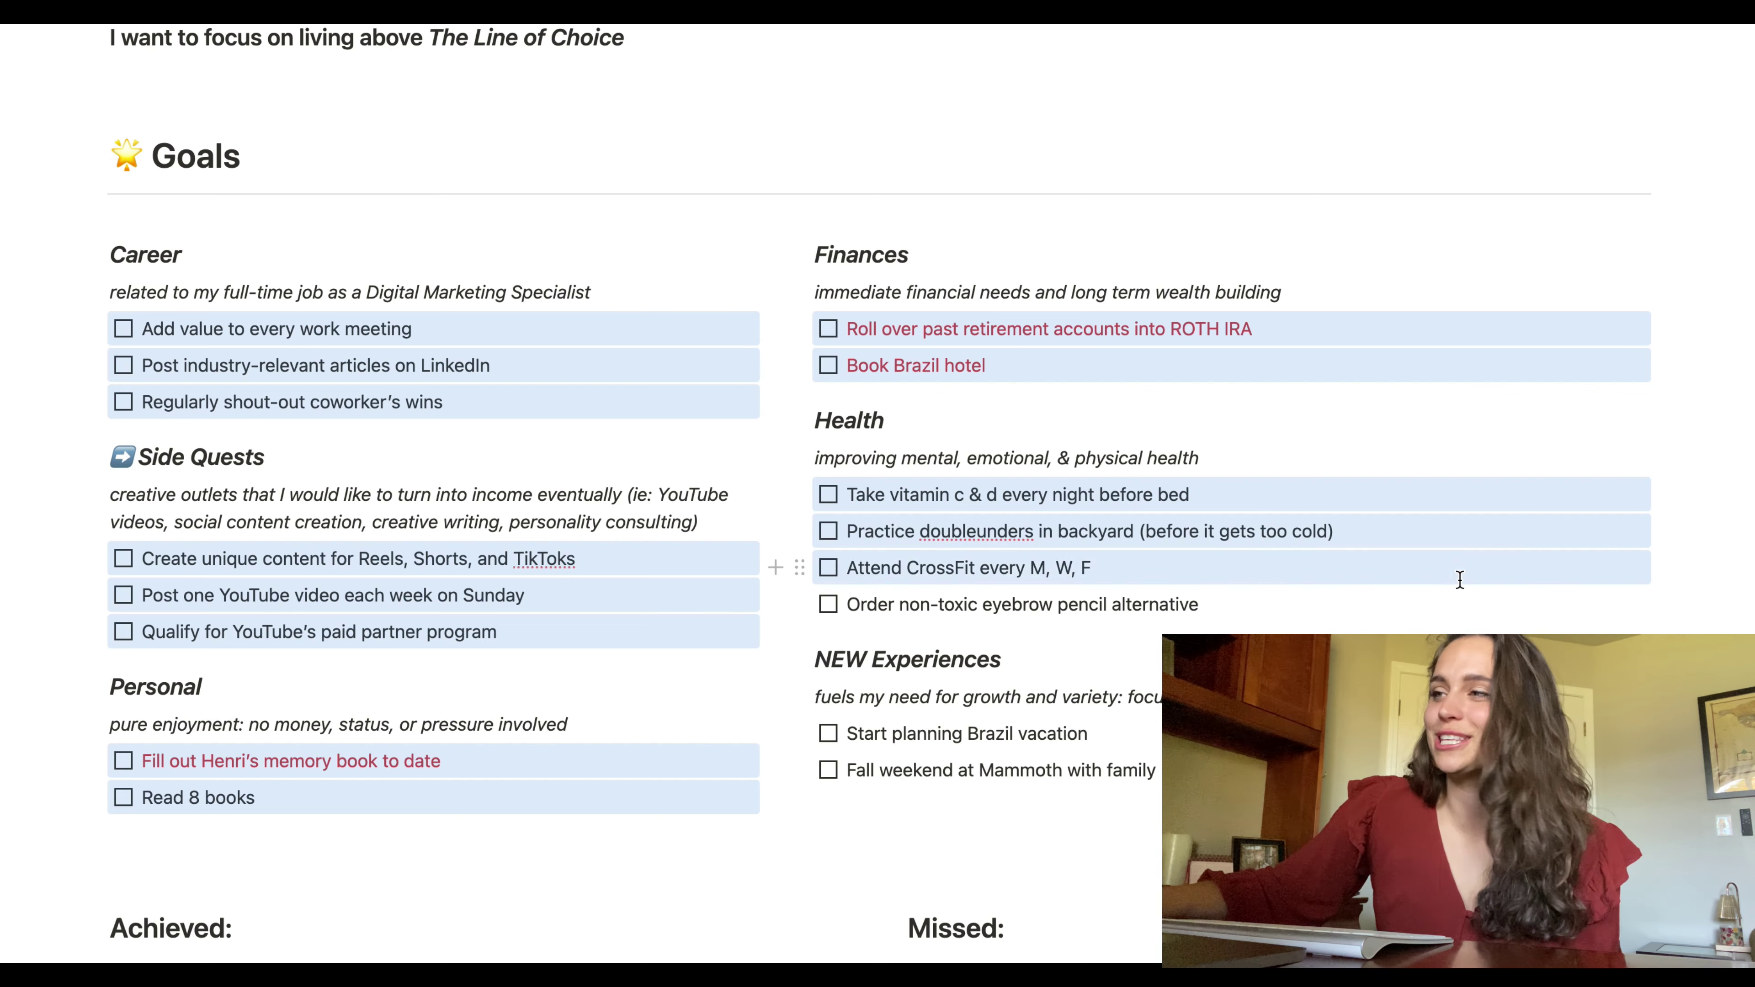
pyautogui.keyDown('shift'); pyautogui.click(1423, 599); pyautogui.keyUp('shift')
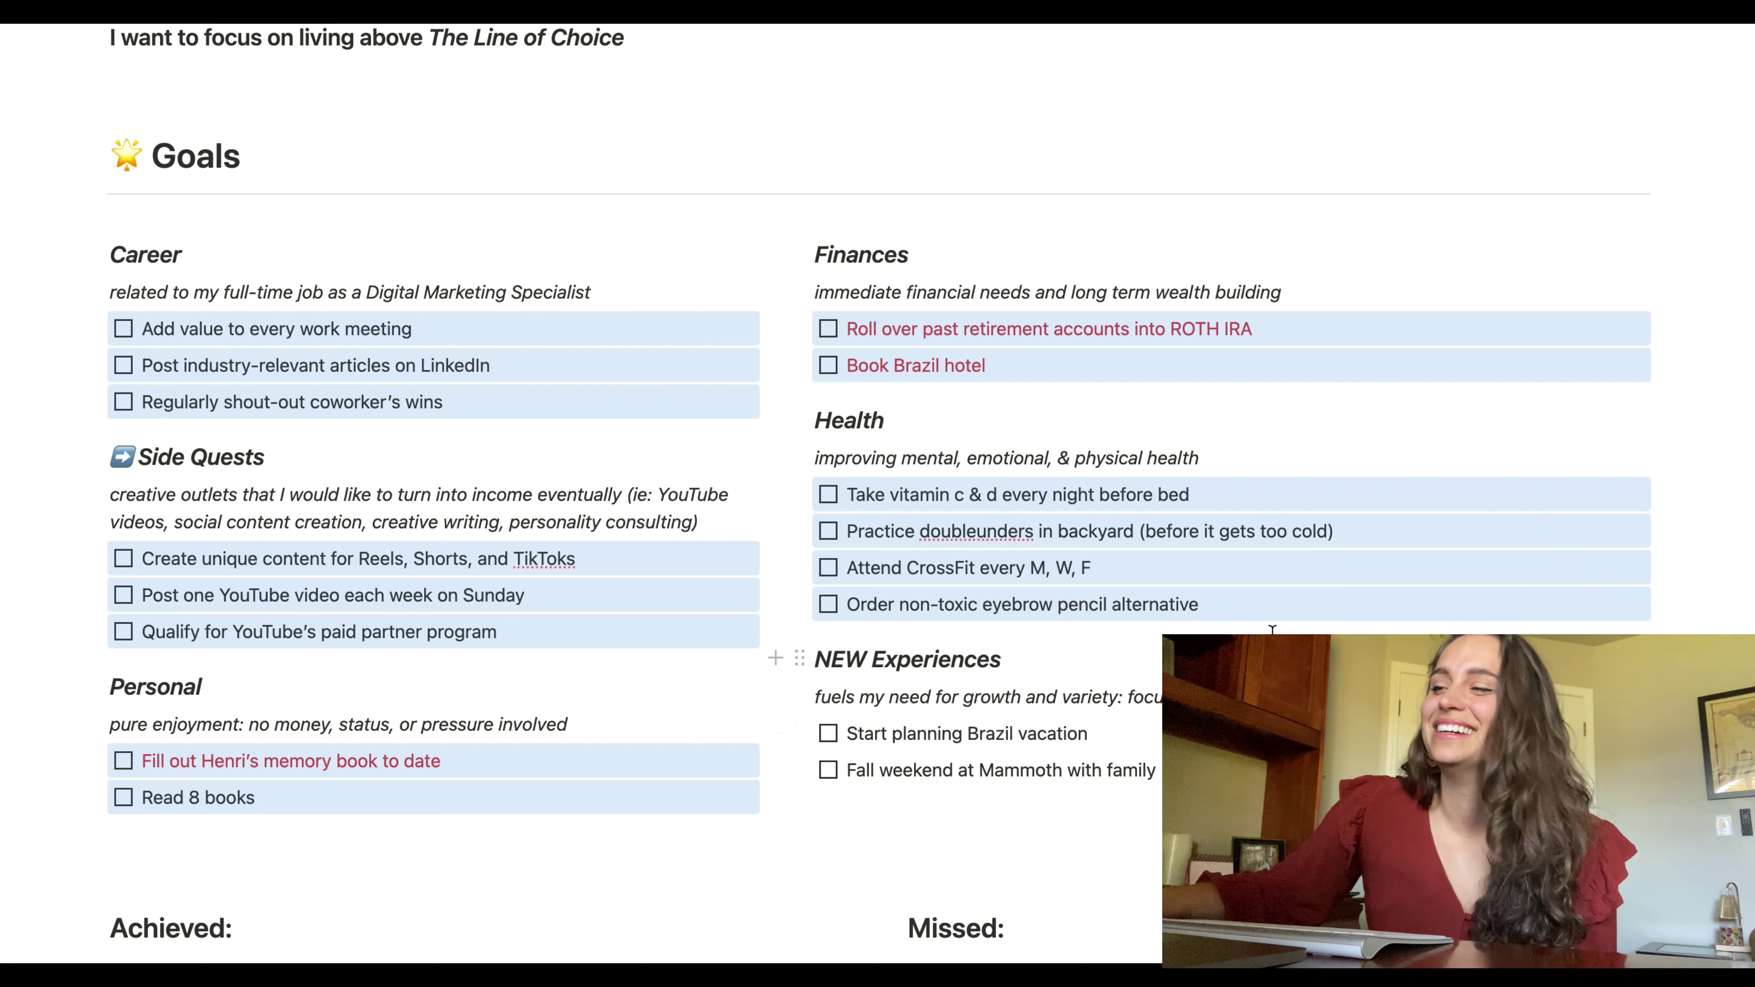
# - Highlight the NEW Experiences heading and its Brazil vacation and Mammoth weekend goals, then clear all highlights
pyautogui.keyDown('shift'); pyautogui.click(968, 659); pyautogui.keyUp('shift')
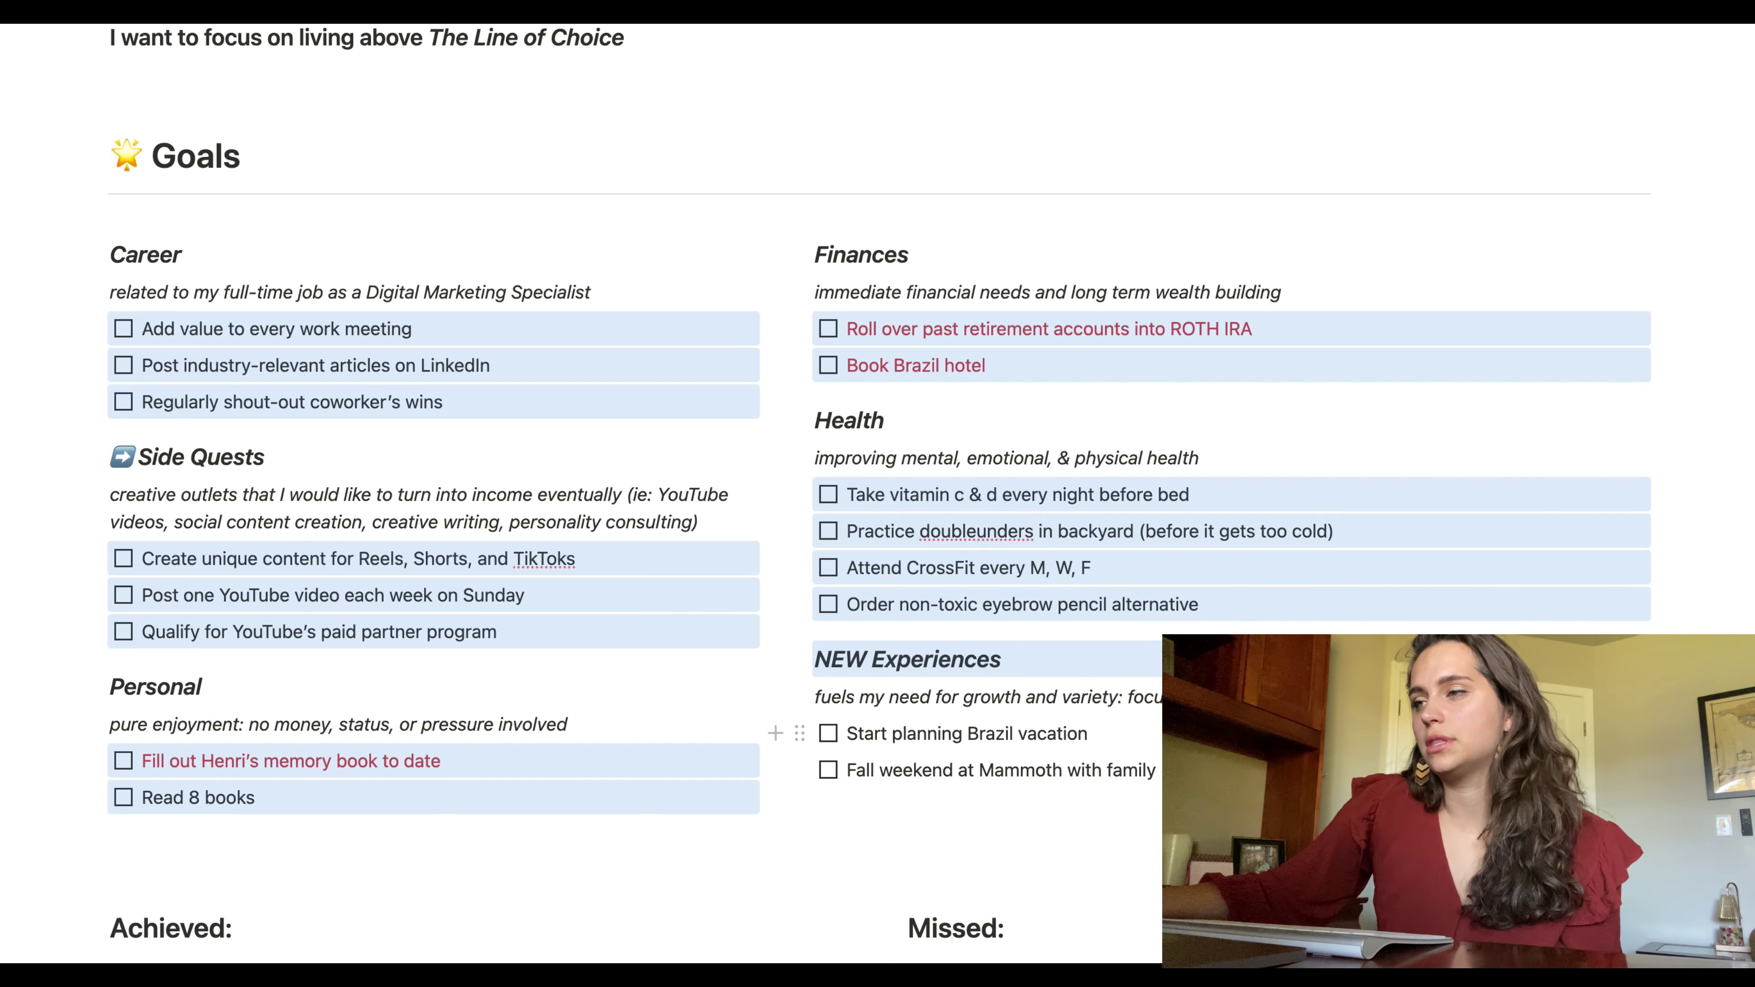
pyautogui.press('super+shift+h')
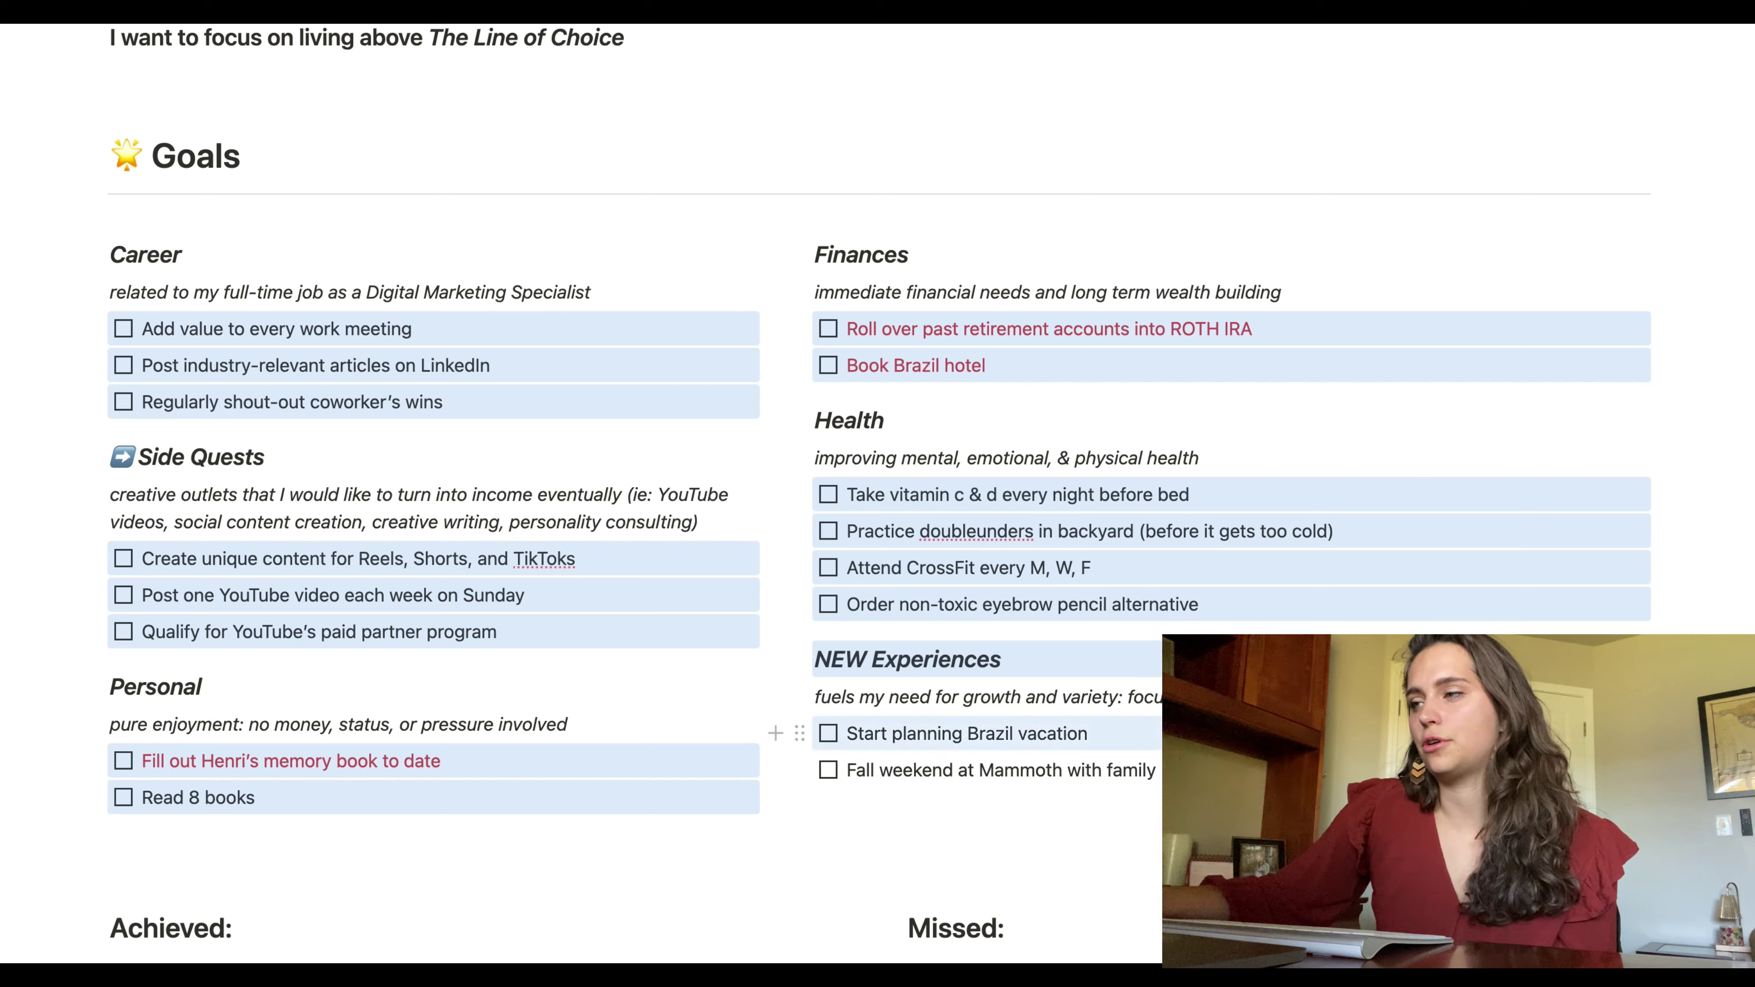
pyautogui.click(1002, 770)
pyautogui.press('super+shift+h')
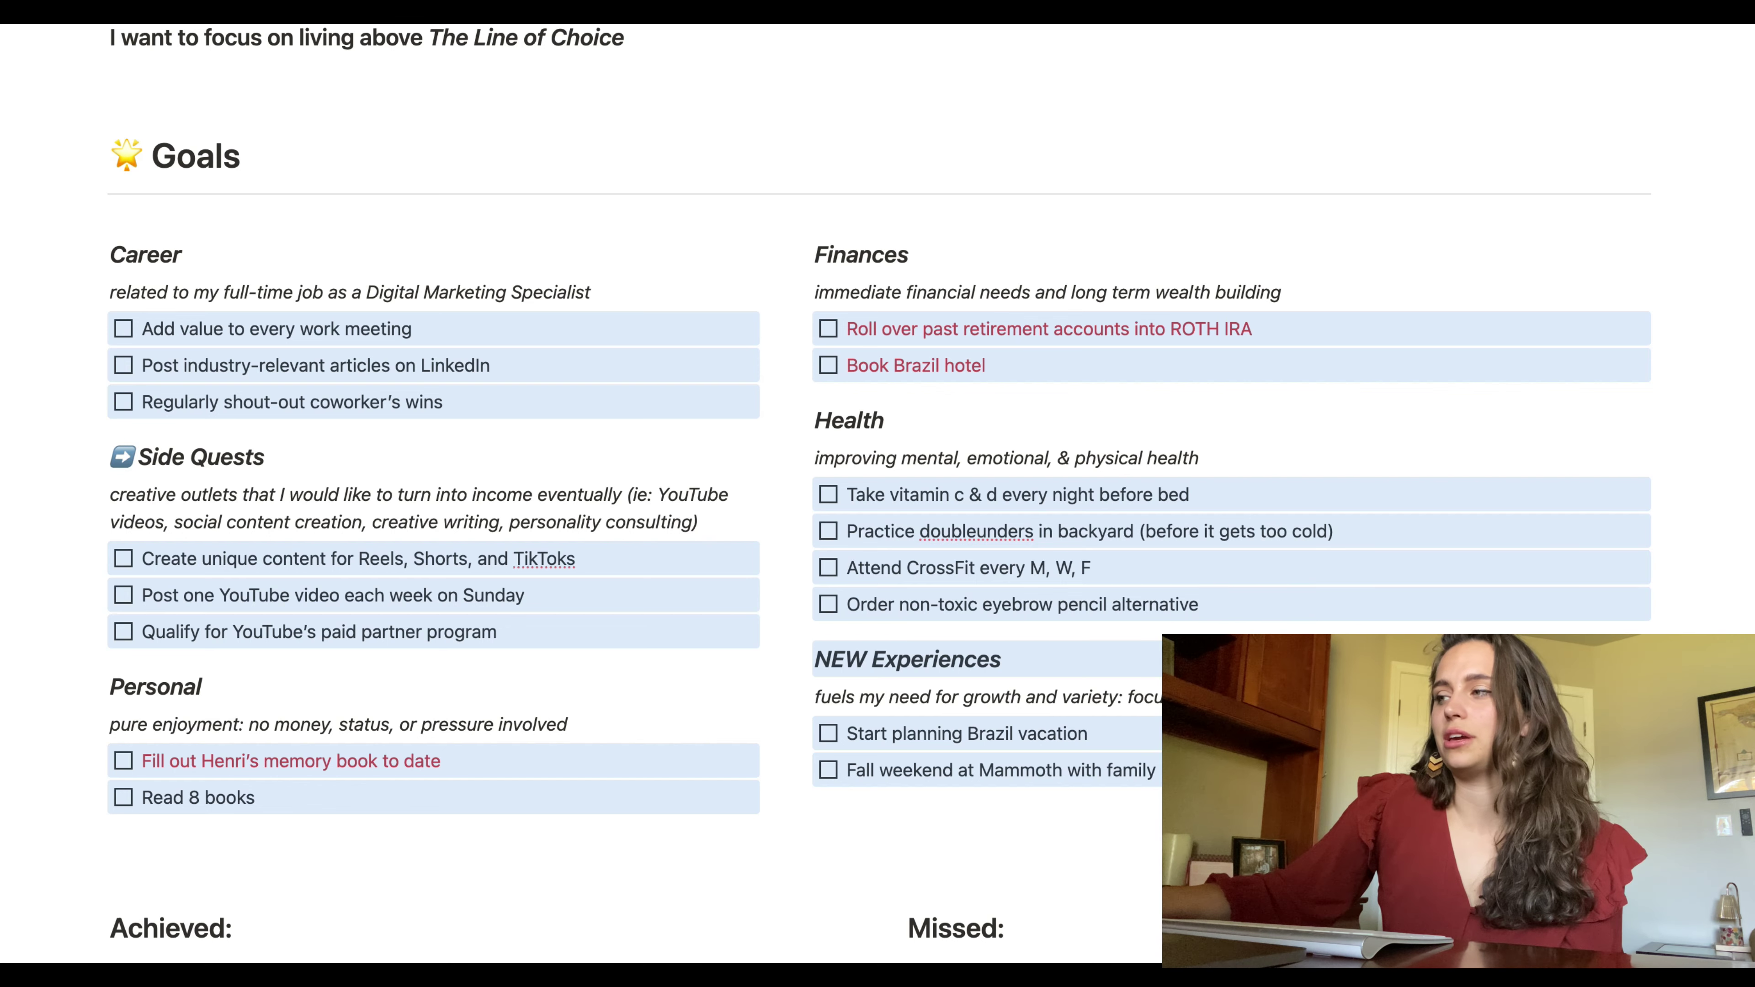
pyautogui.press('Escape')
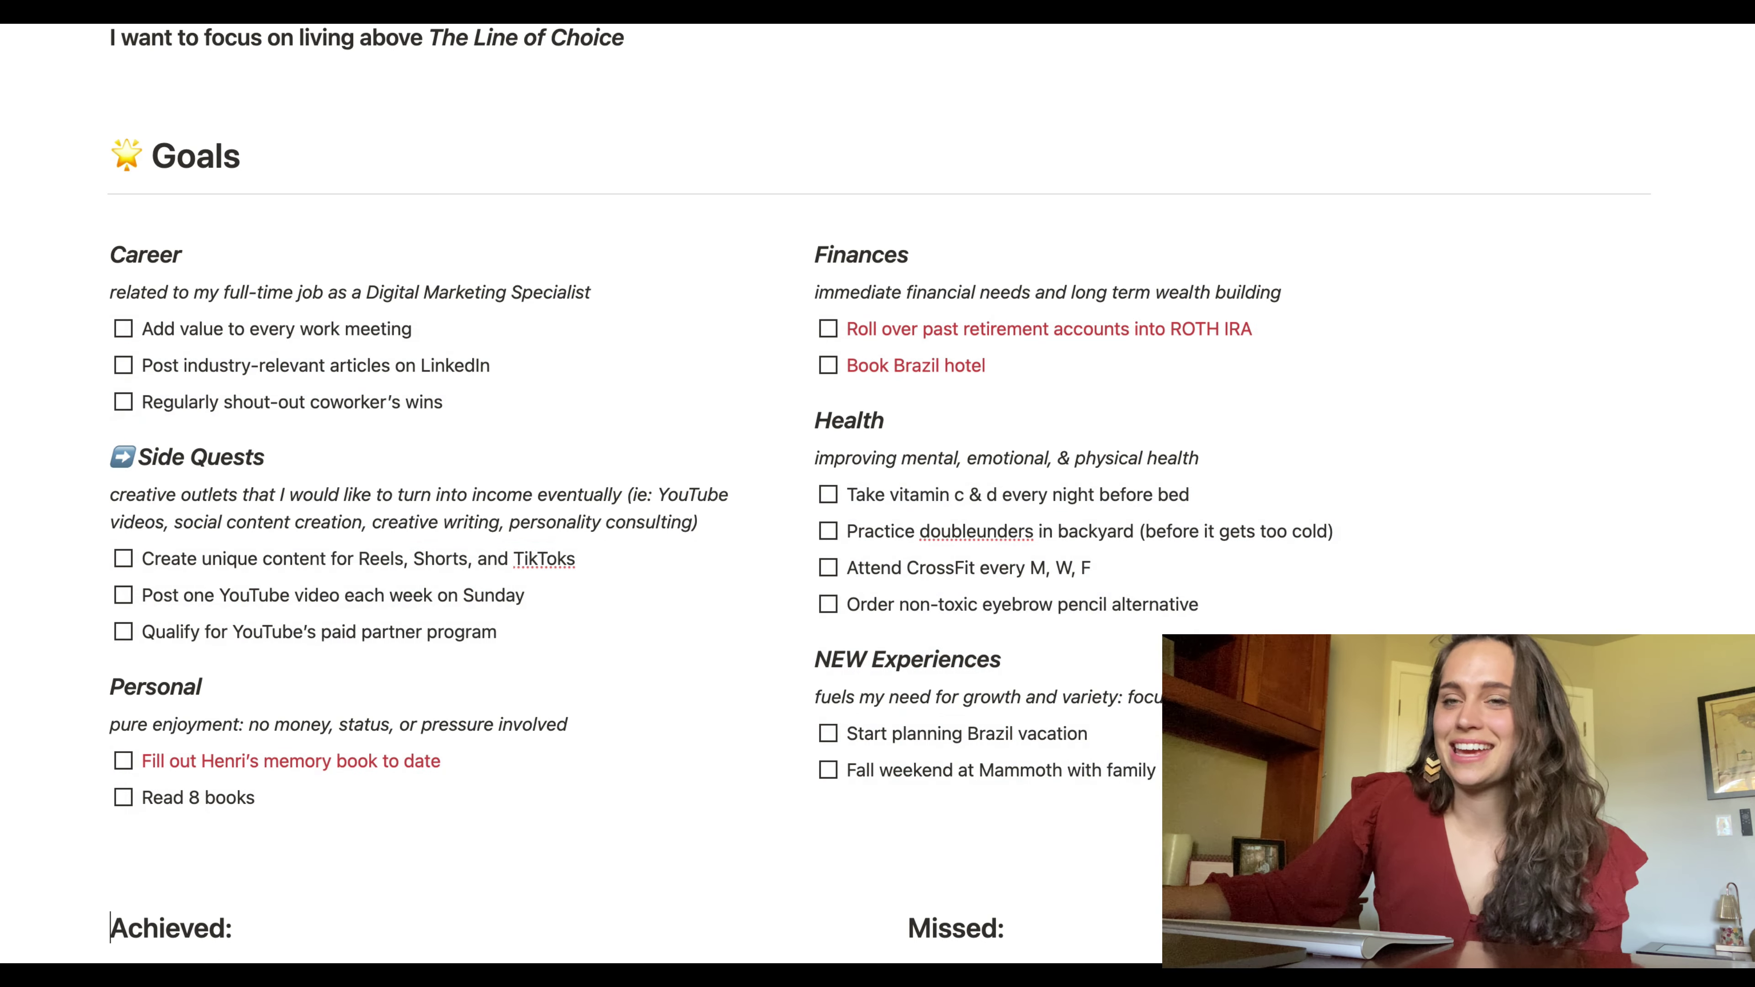
pyautogui.scroll(-5, 877, 484)
pyautogui.scroll(2, 877, 484)
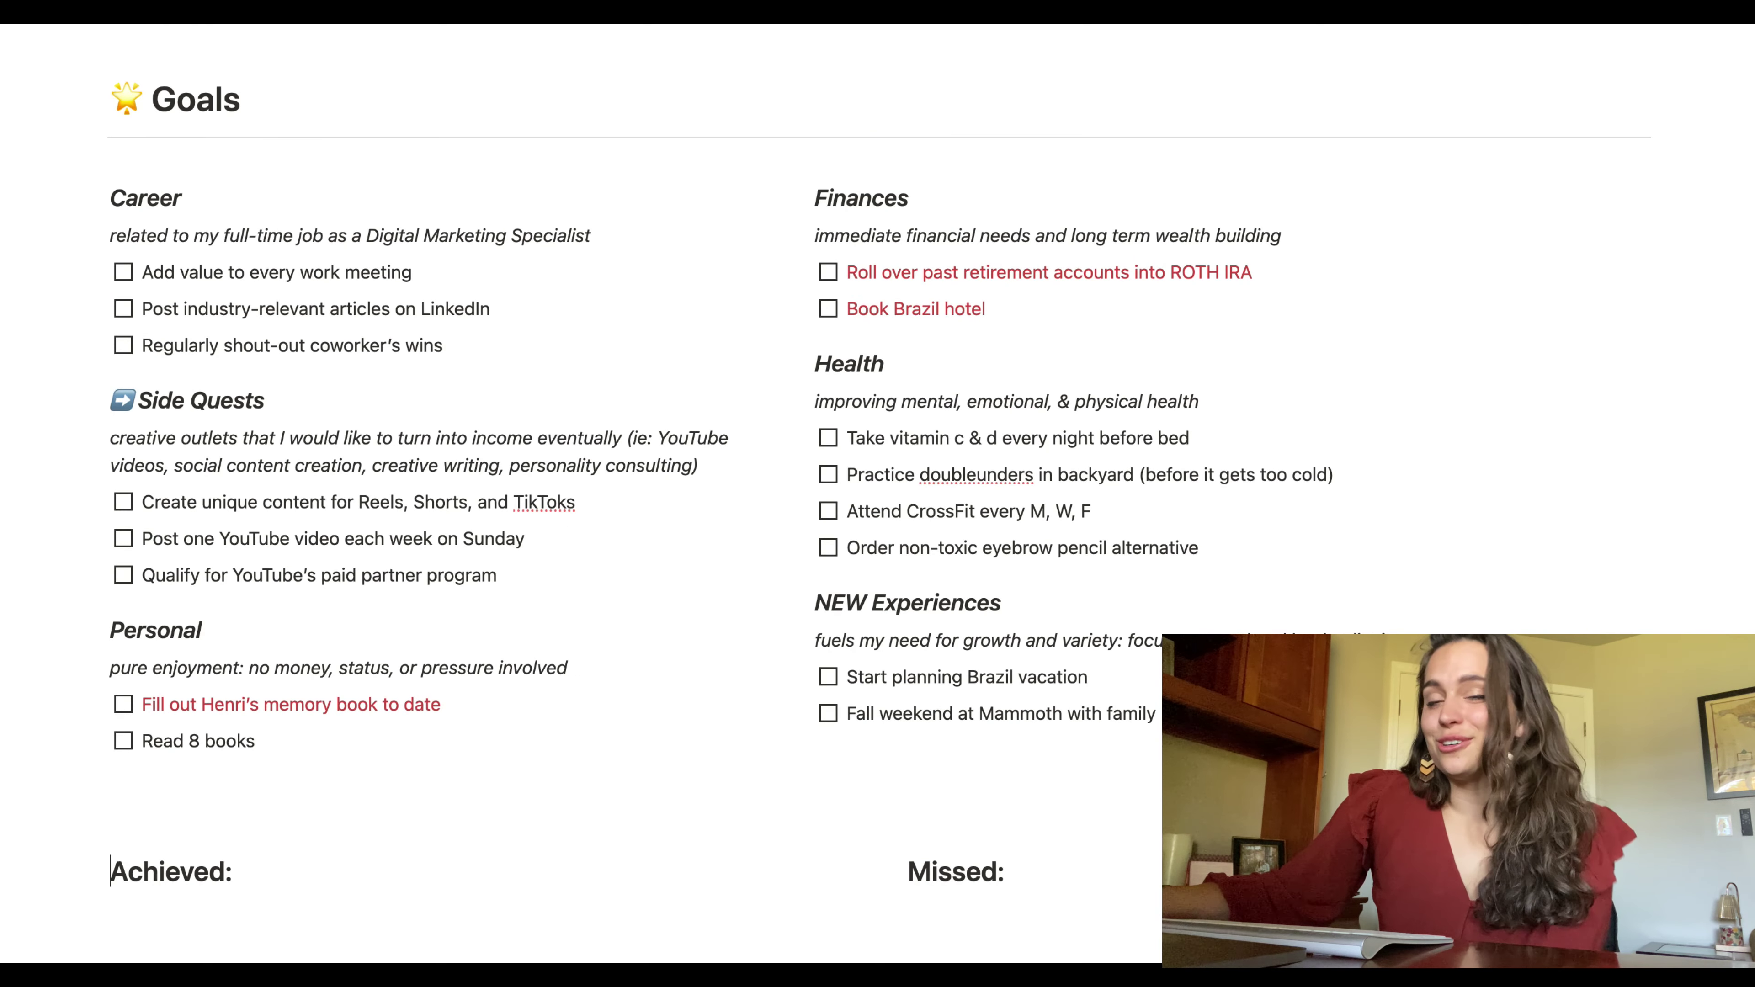